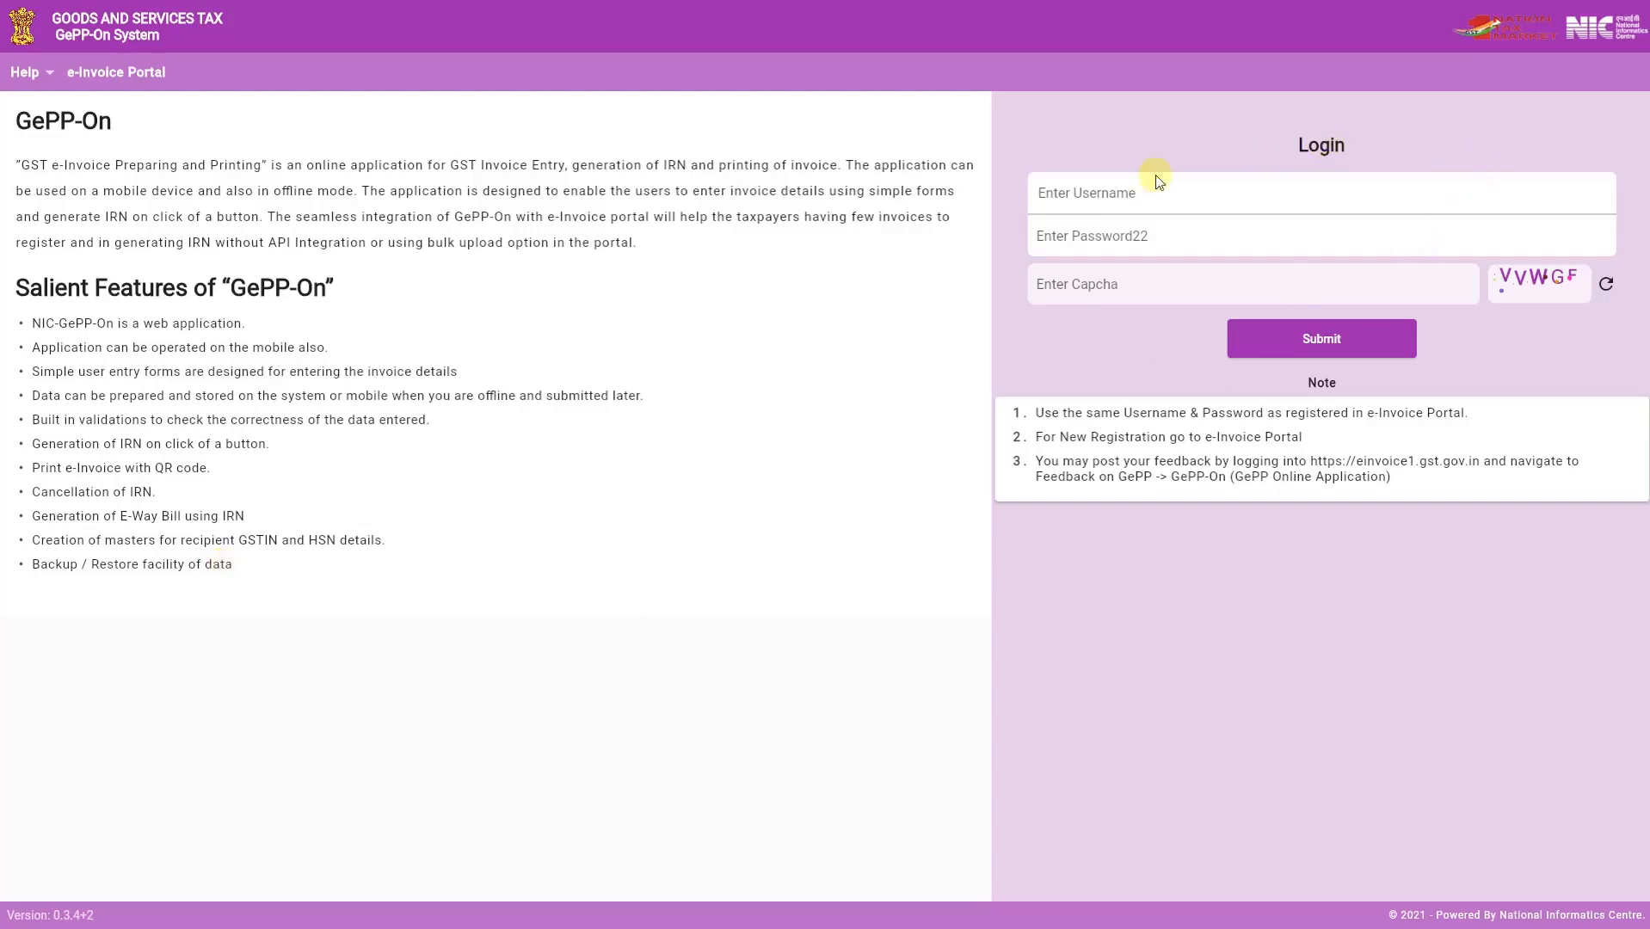
- Log in to GePP-On with the account username, the account password and the displayed captcha
click(1085, 193)
text(nictest2)
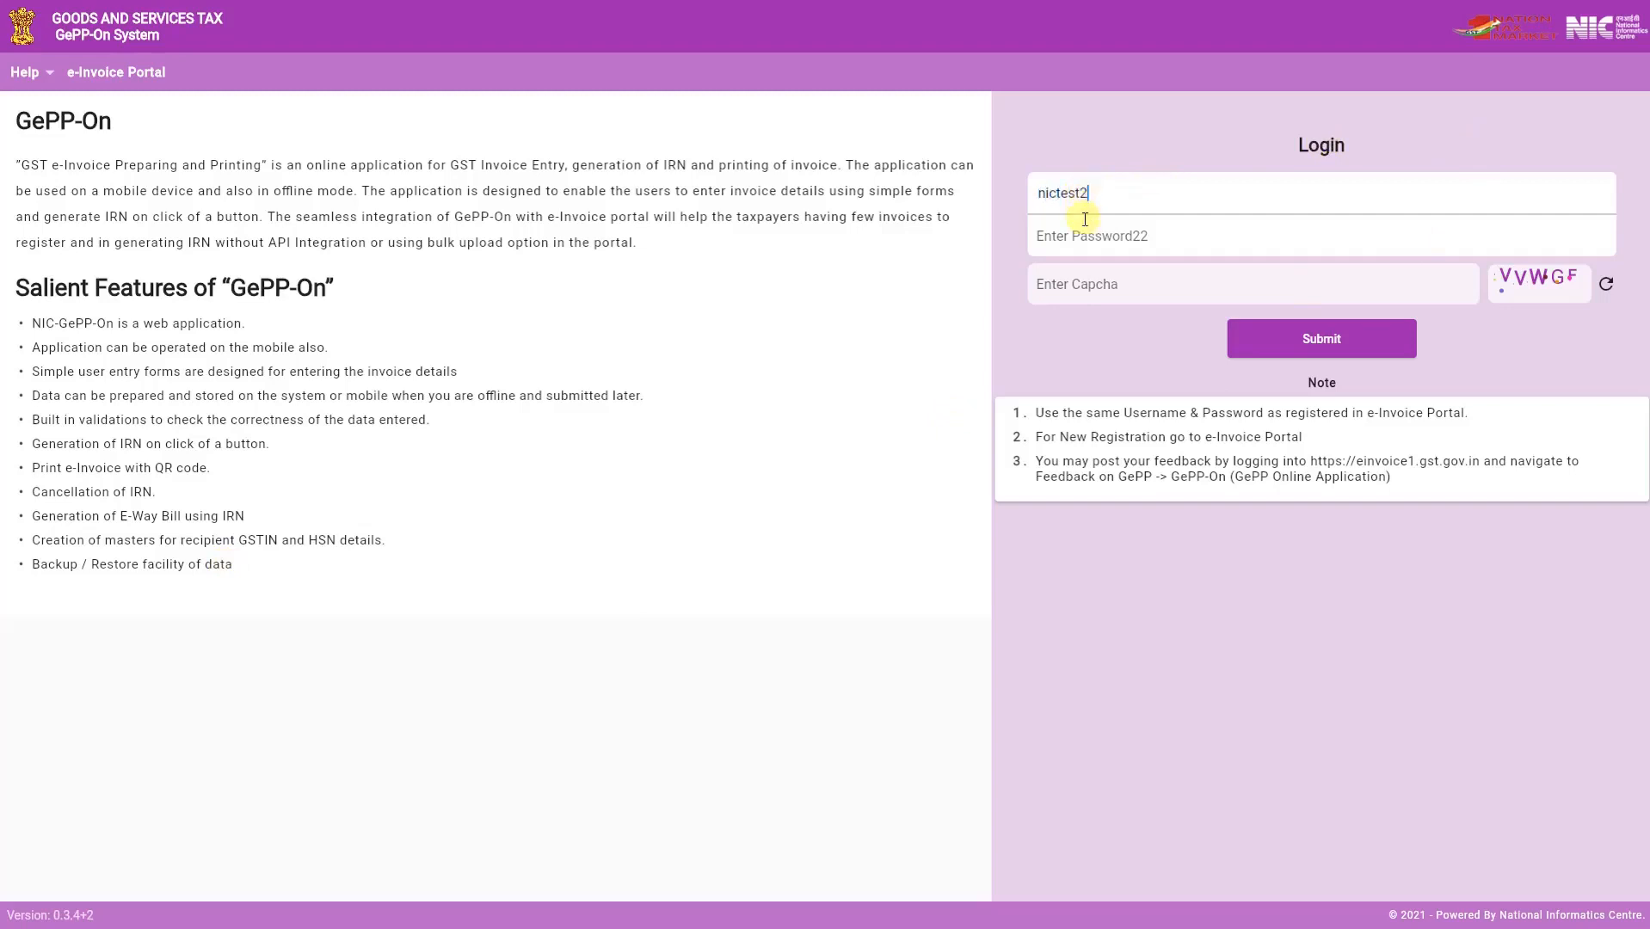
text(****)
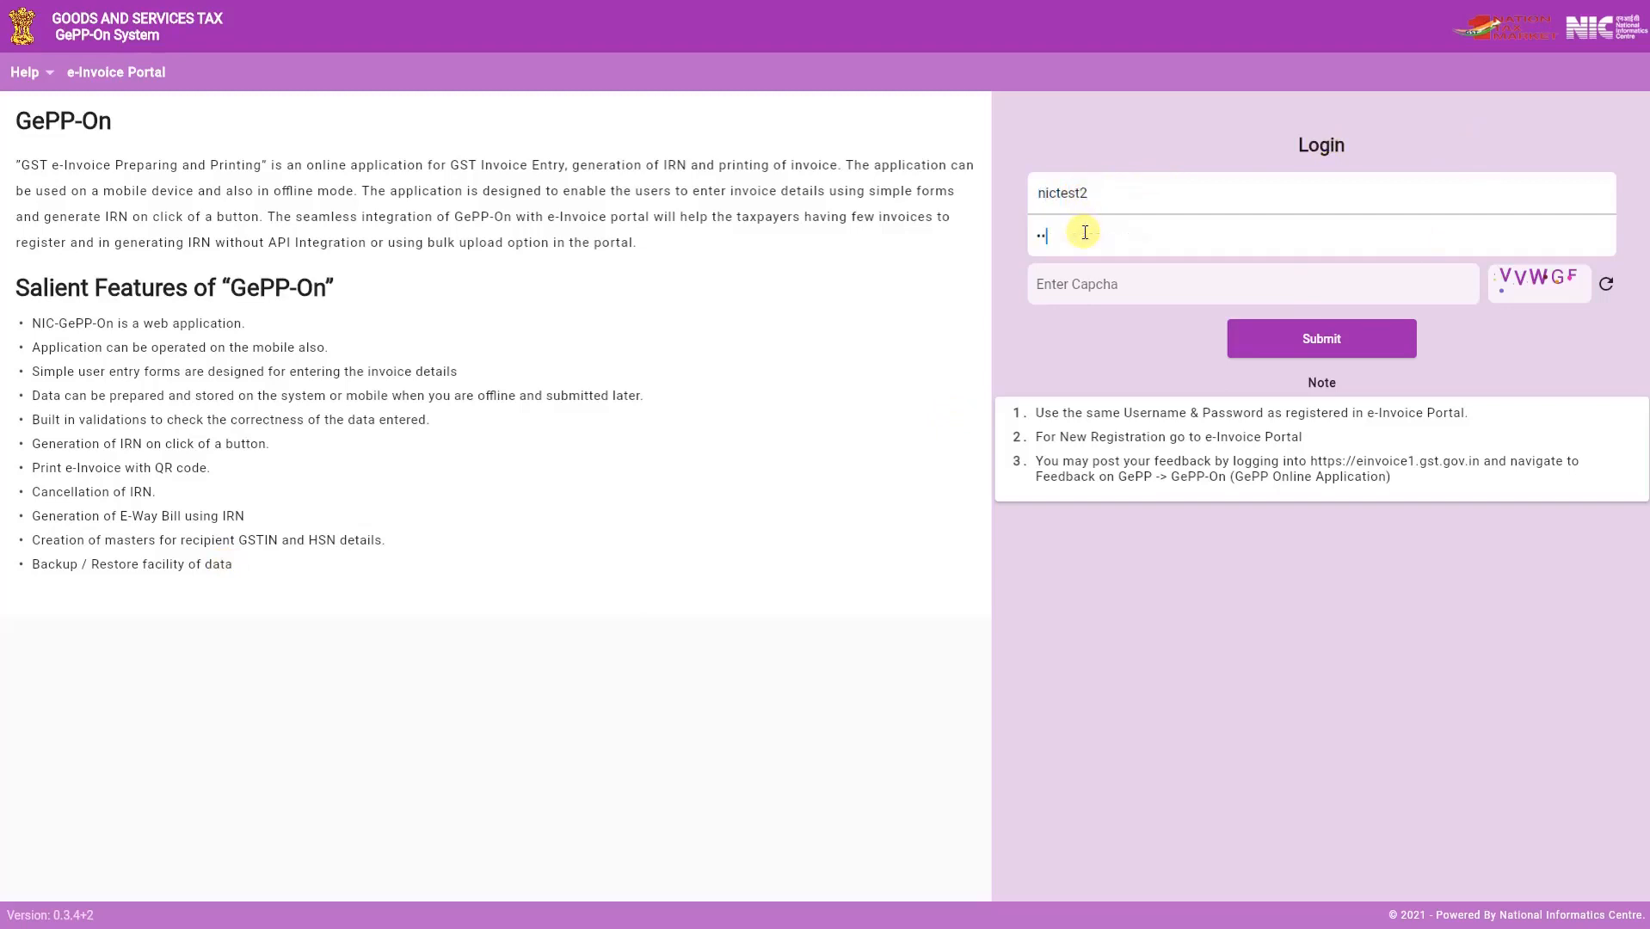
text(****)
click(1080, 284)
text(VVWG)
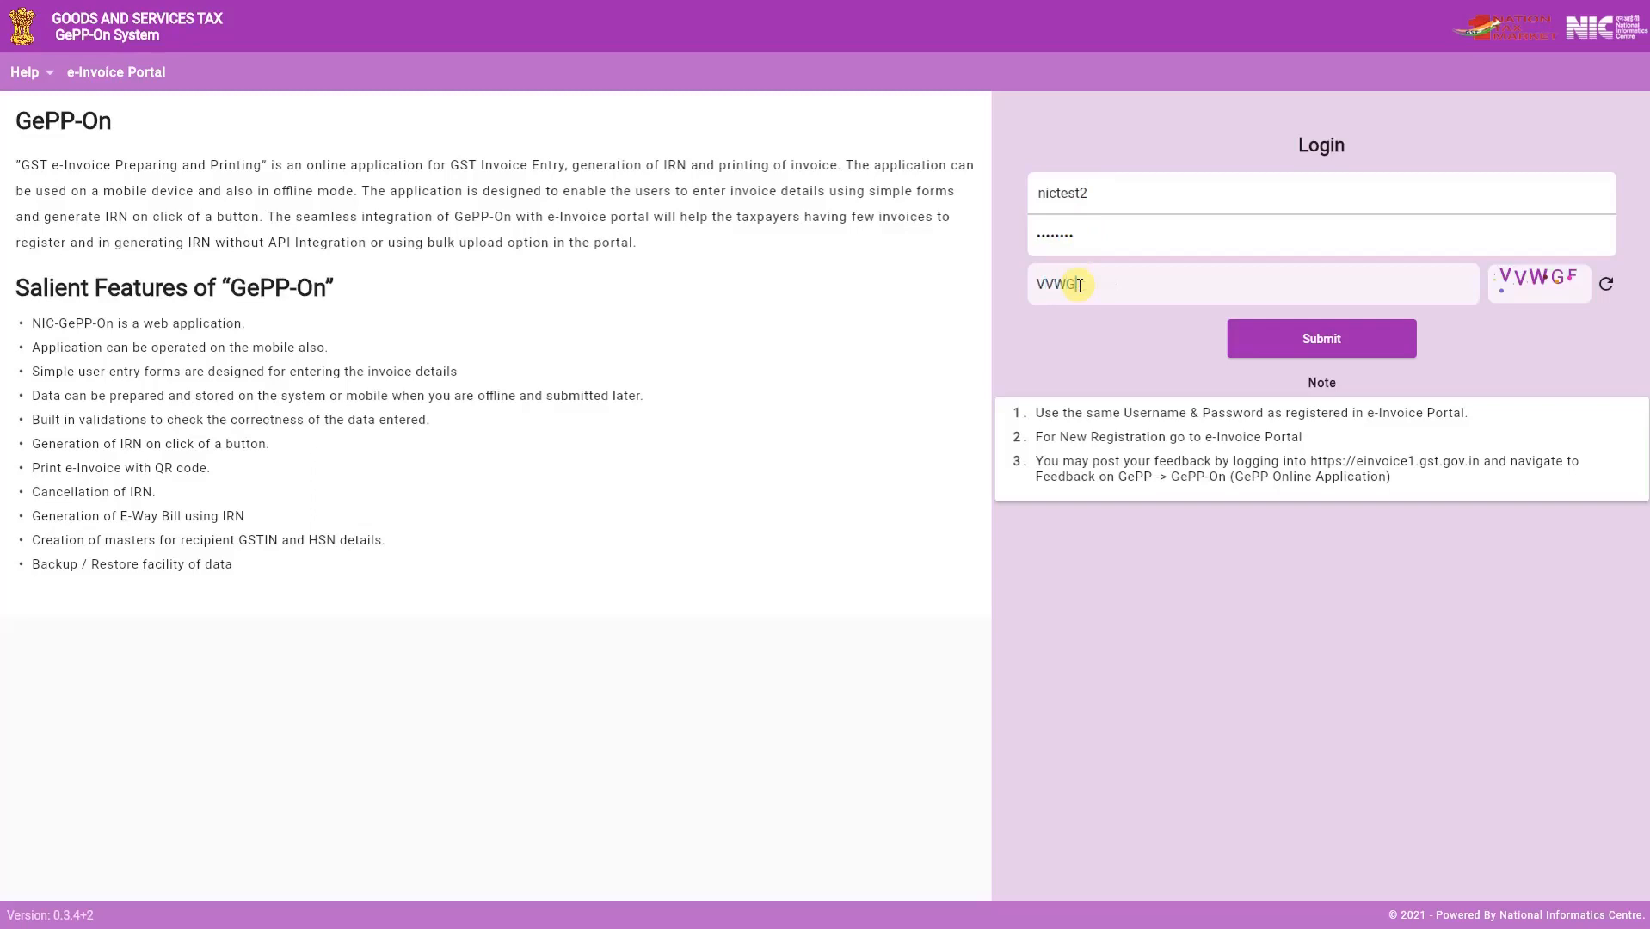
text(F)
click(1322, 324)
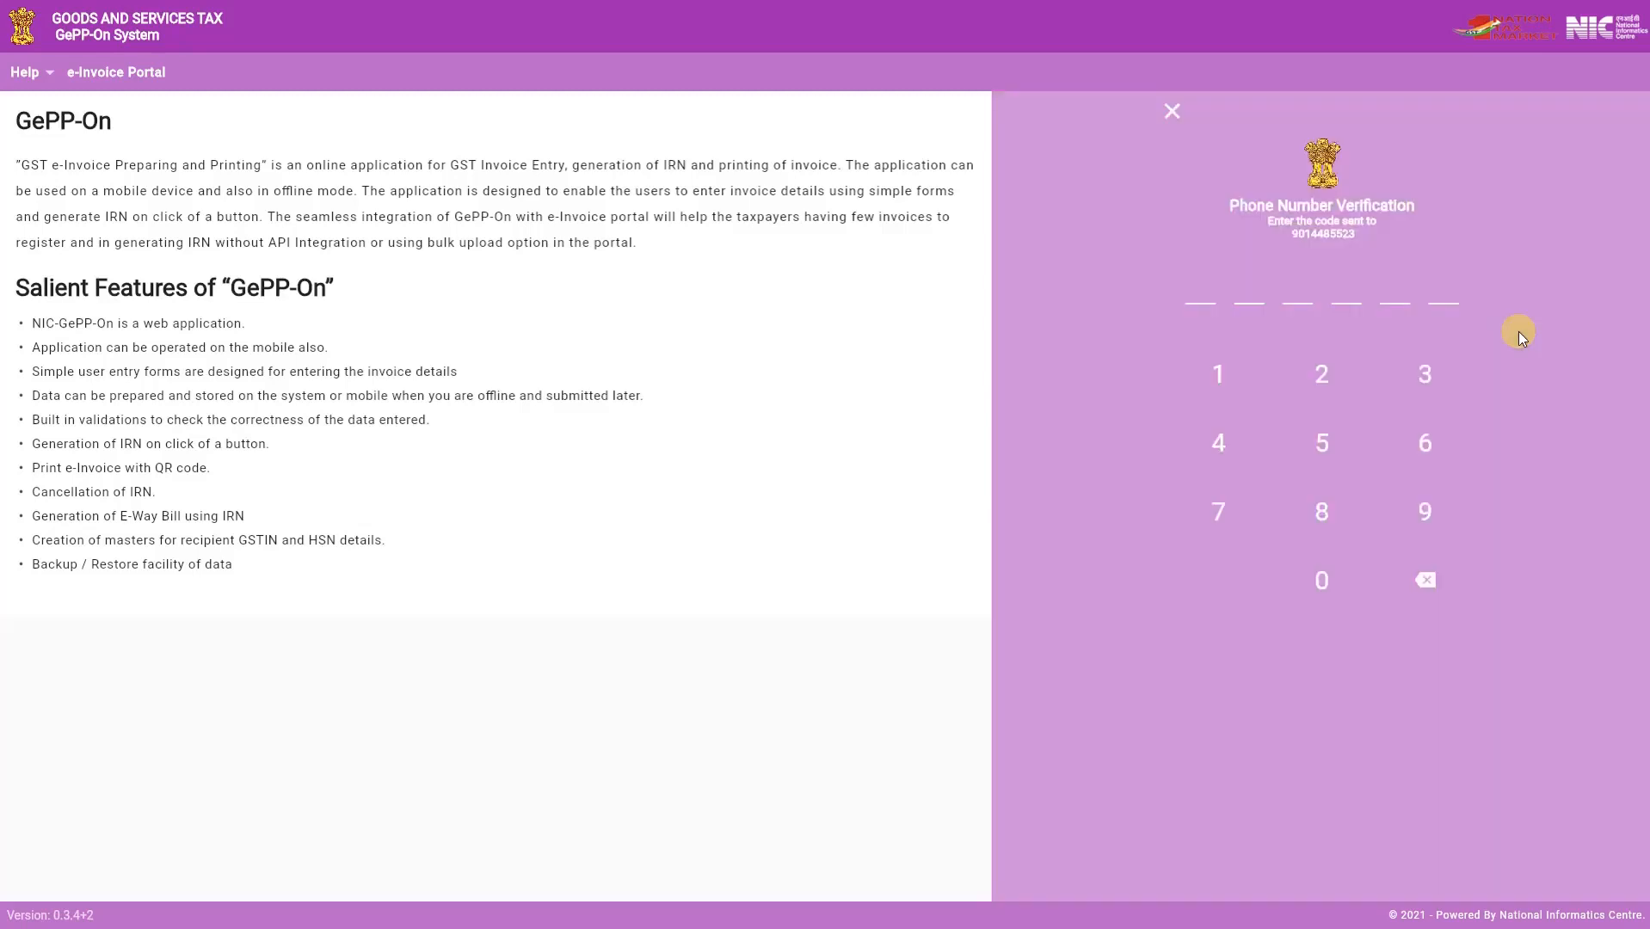
- Verify the login with the code sent to the registered phone and save the company profile
click(1324, 514)
click(1428, 448)
click(1223, 368)
click(1224, 368)
click(1213, 448)
click(1406, 533)
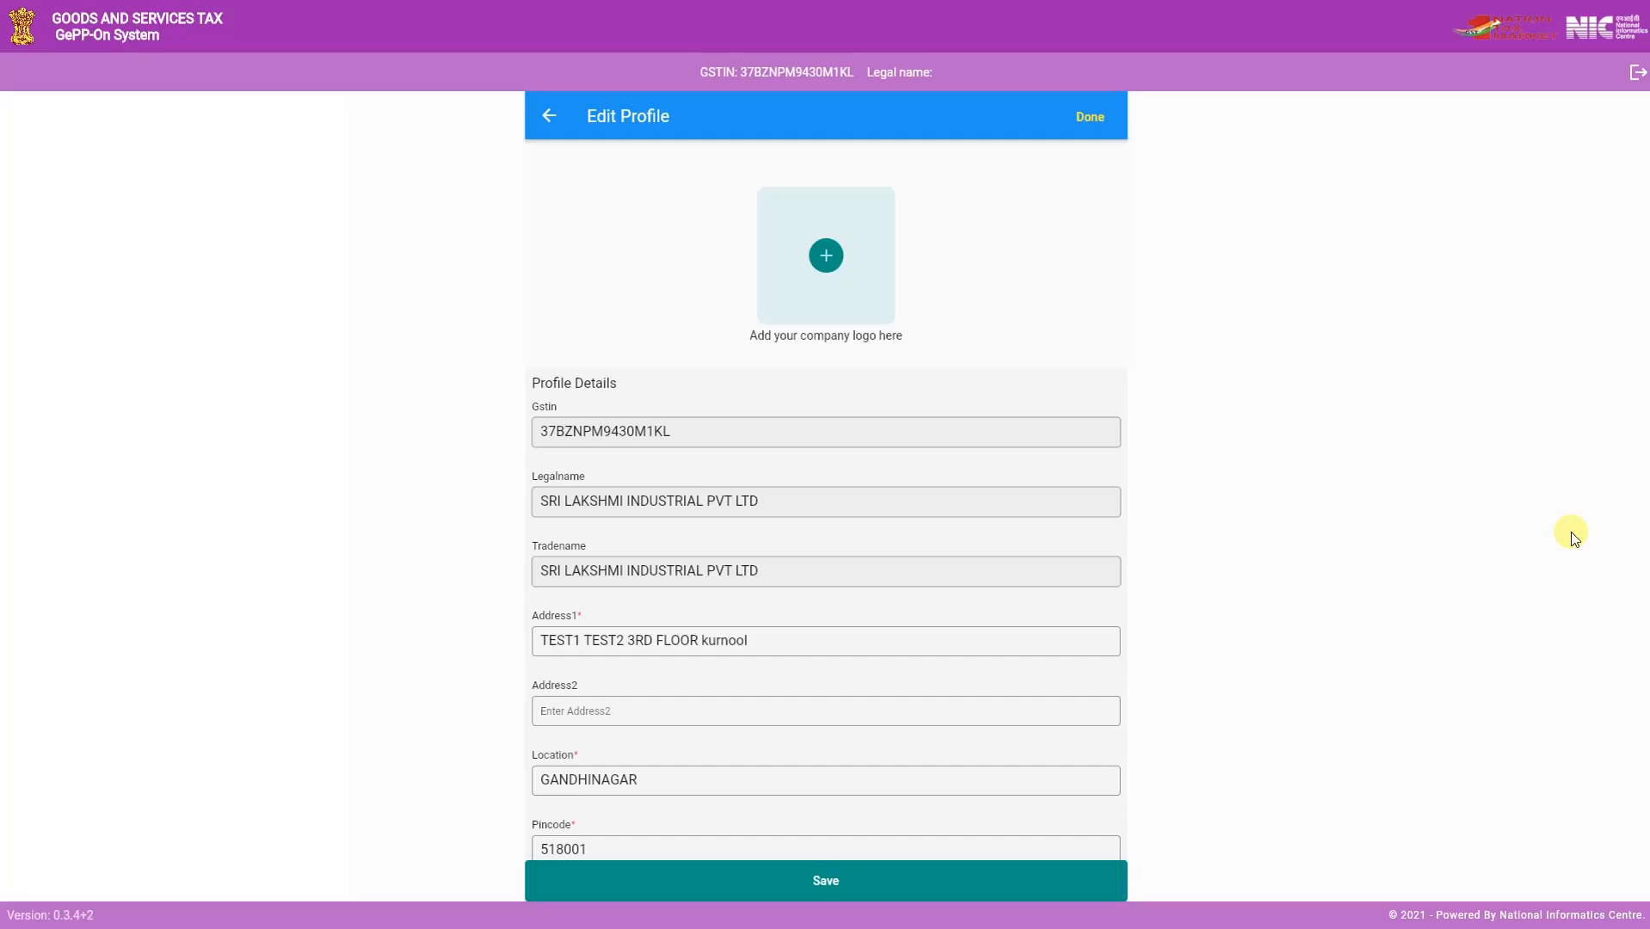
click(1036, 882)
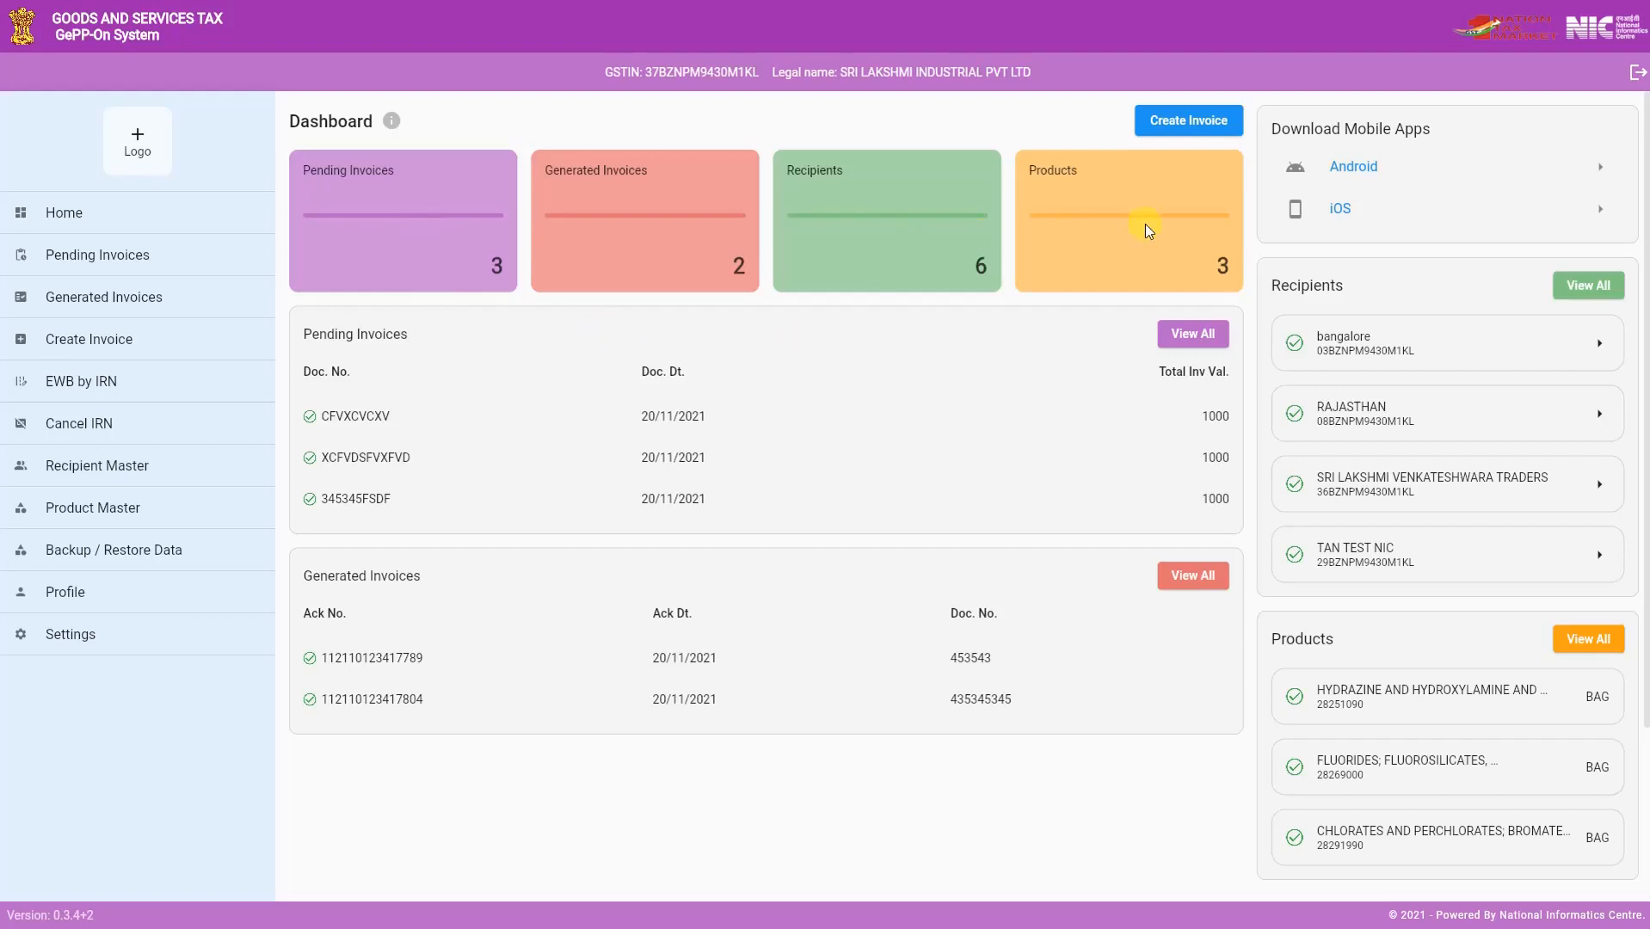
- Start a new B2B tax invoice with document number FGHFHNFG and document date 20/11/2021
click(110, 341)
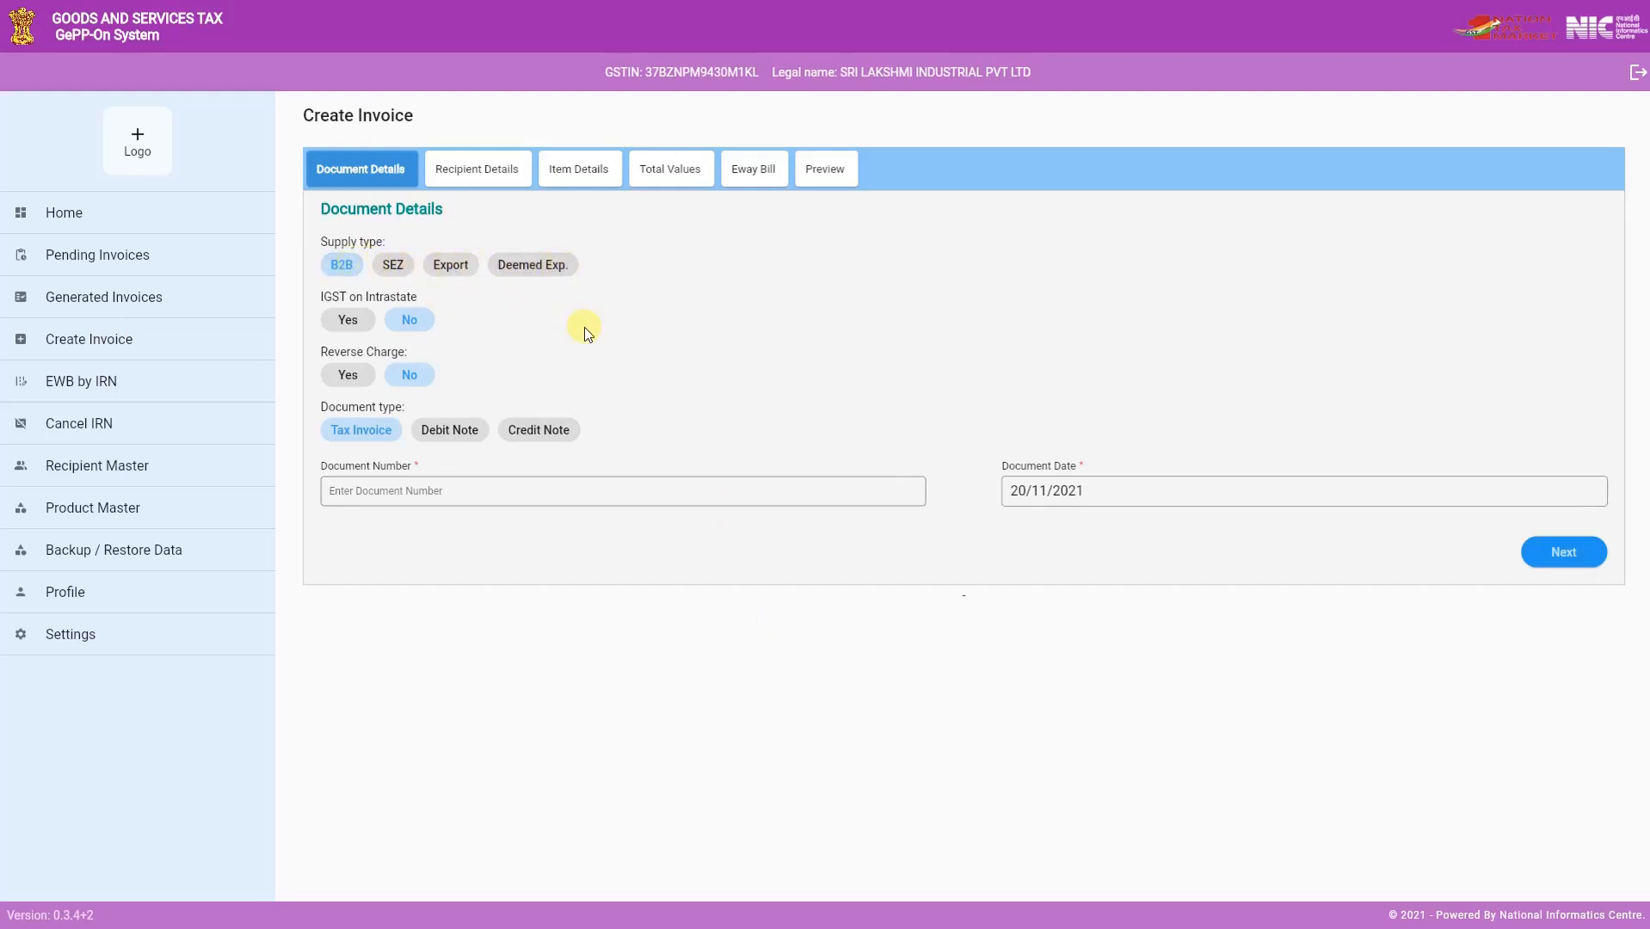
click(361, 435)
click(442, 496)
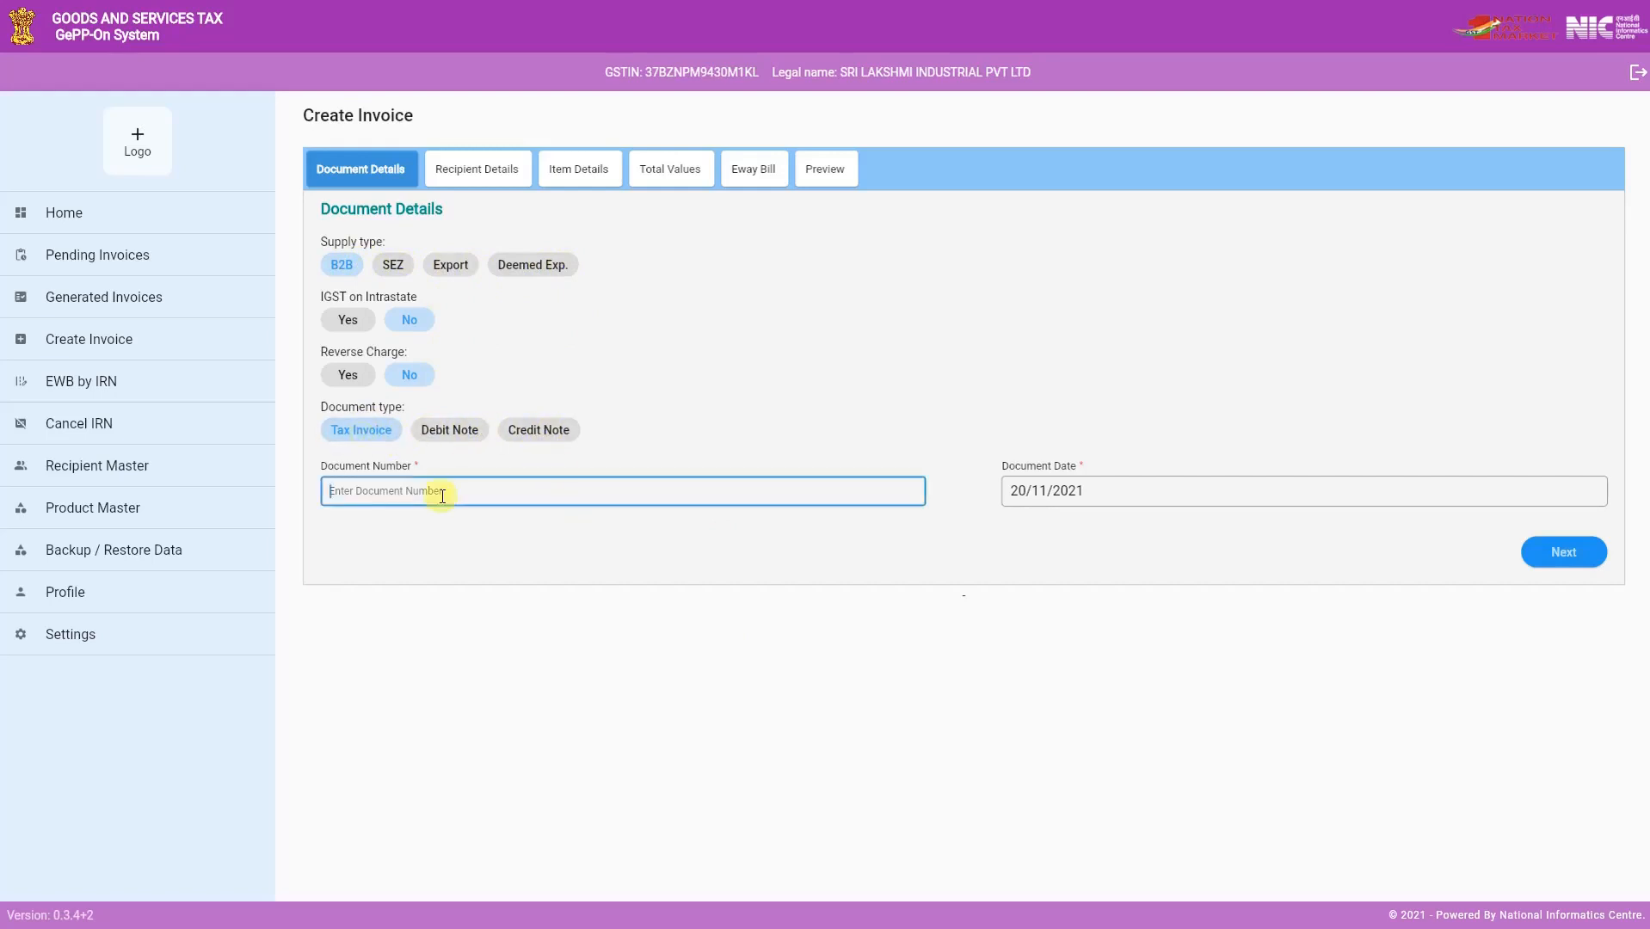
text(FGHFHNFG)
click(1127, 490)
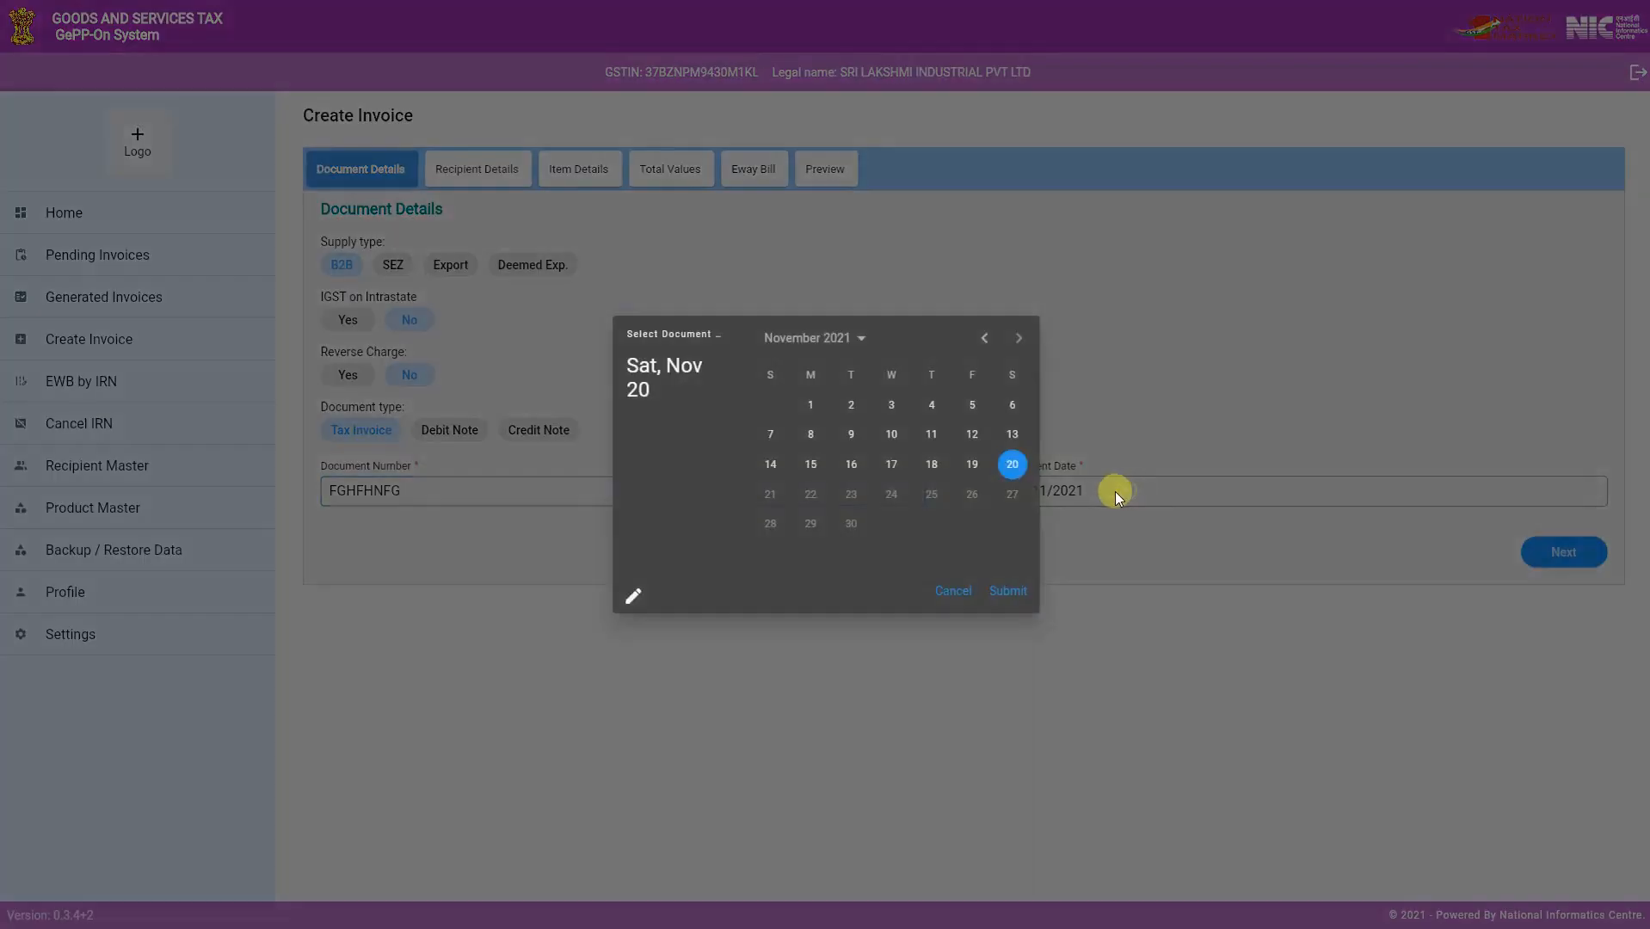
click(1005, 590)
click(1561, 556)
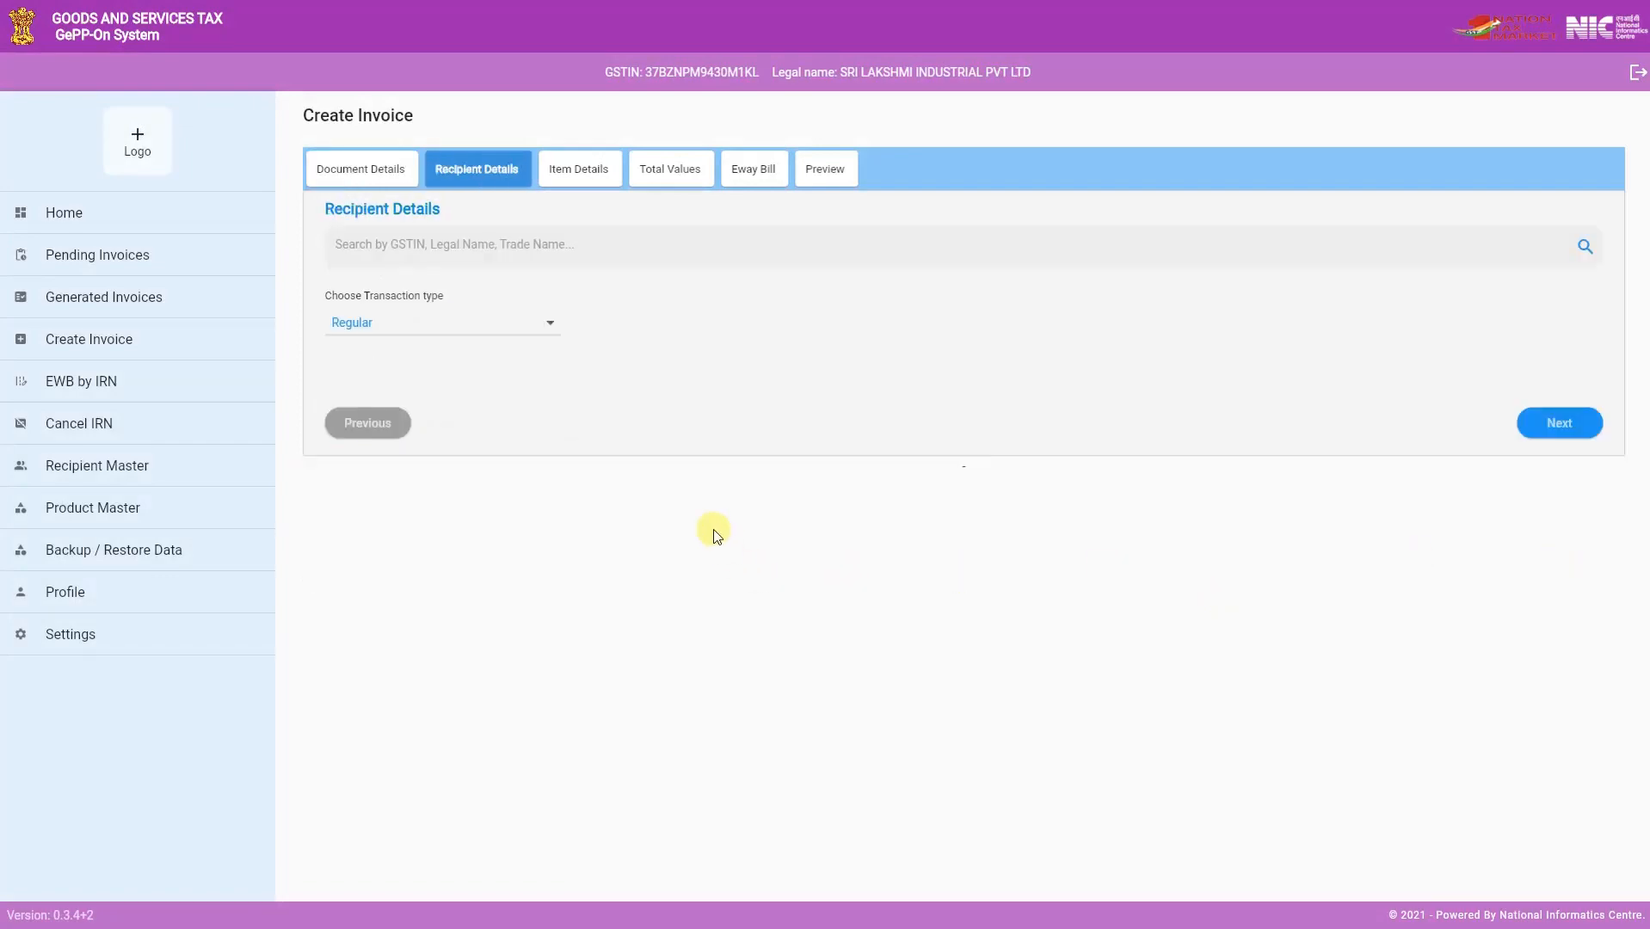
- Set the saved Punjab recipient with trade name bangalore as the bill-to party, using the Regular transaction type
click(544, 247)
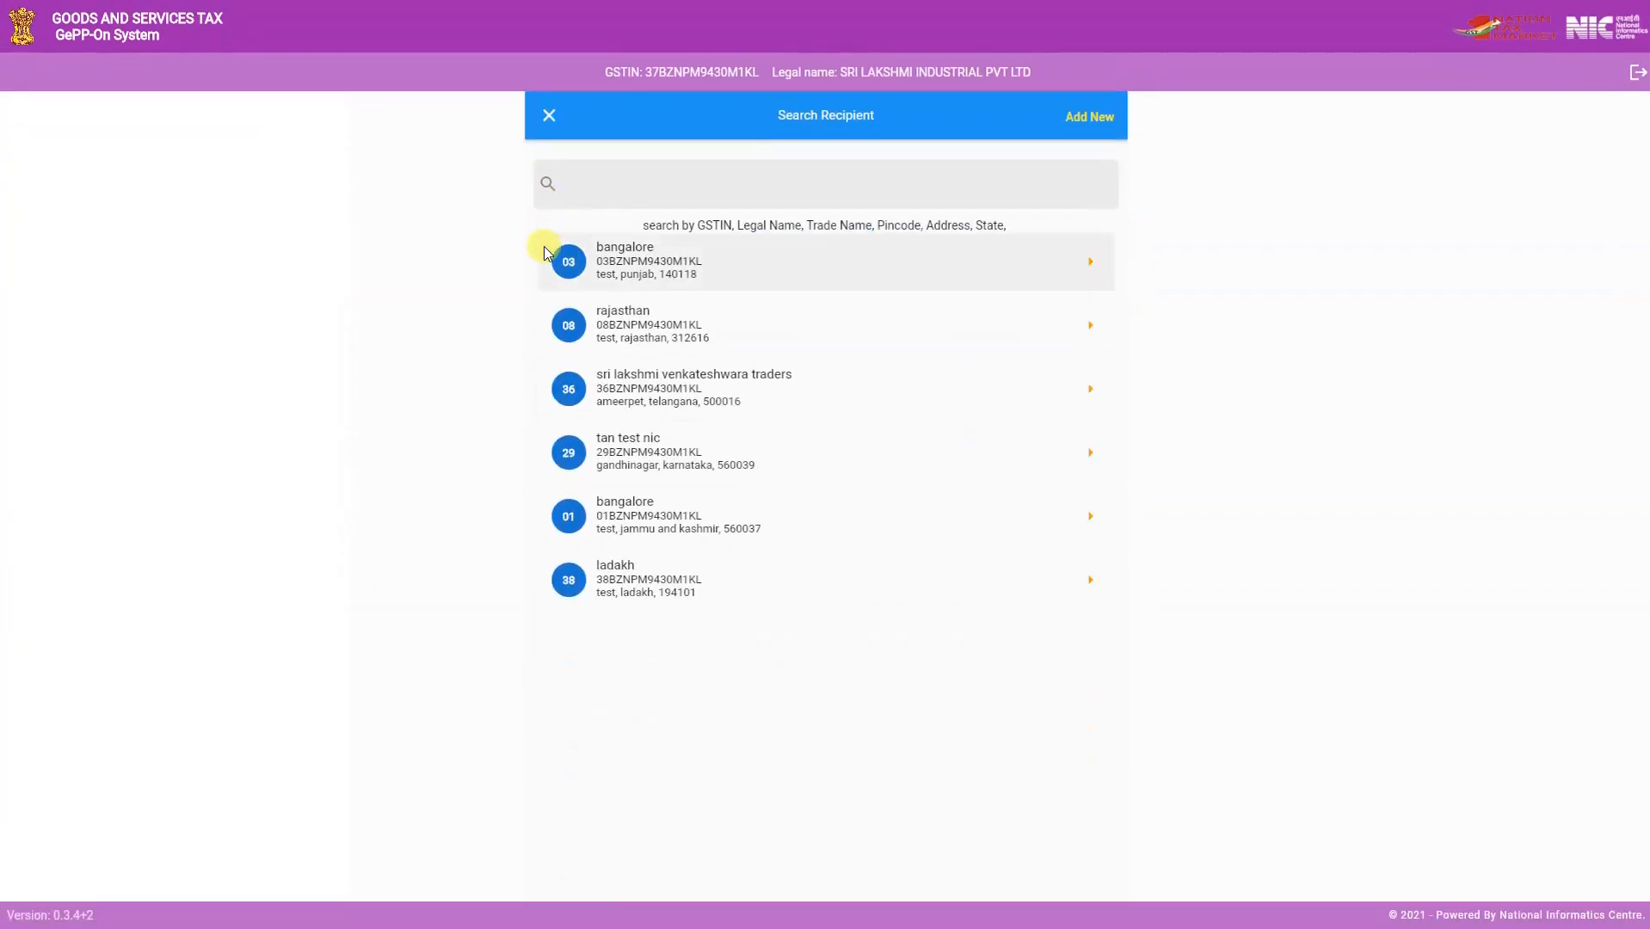
click(644, 276)
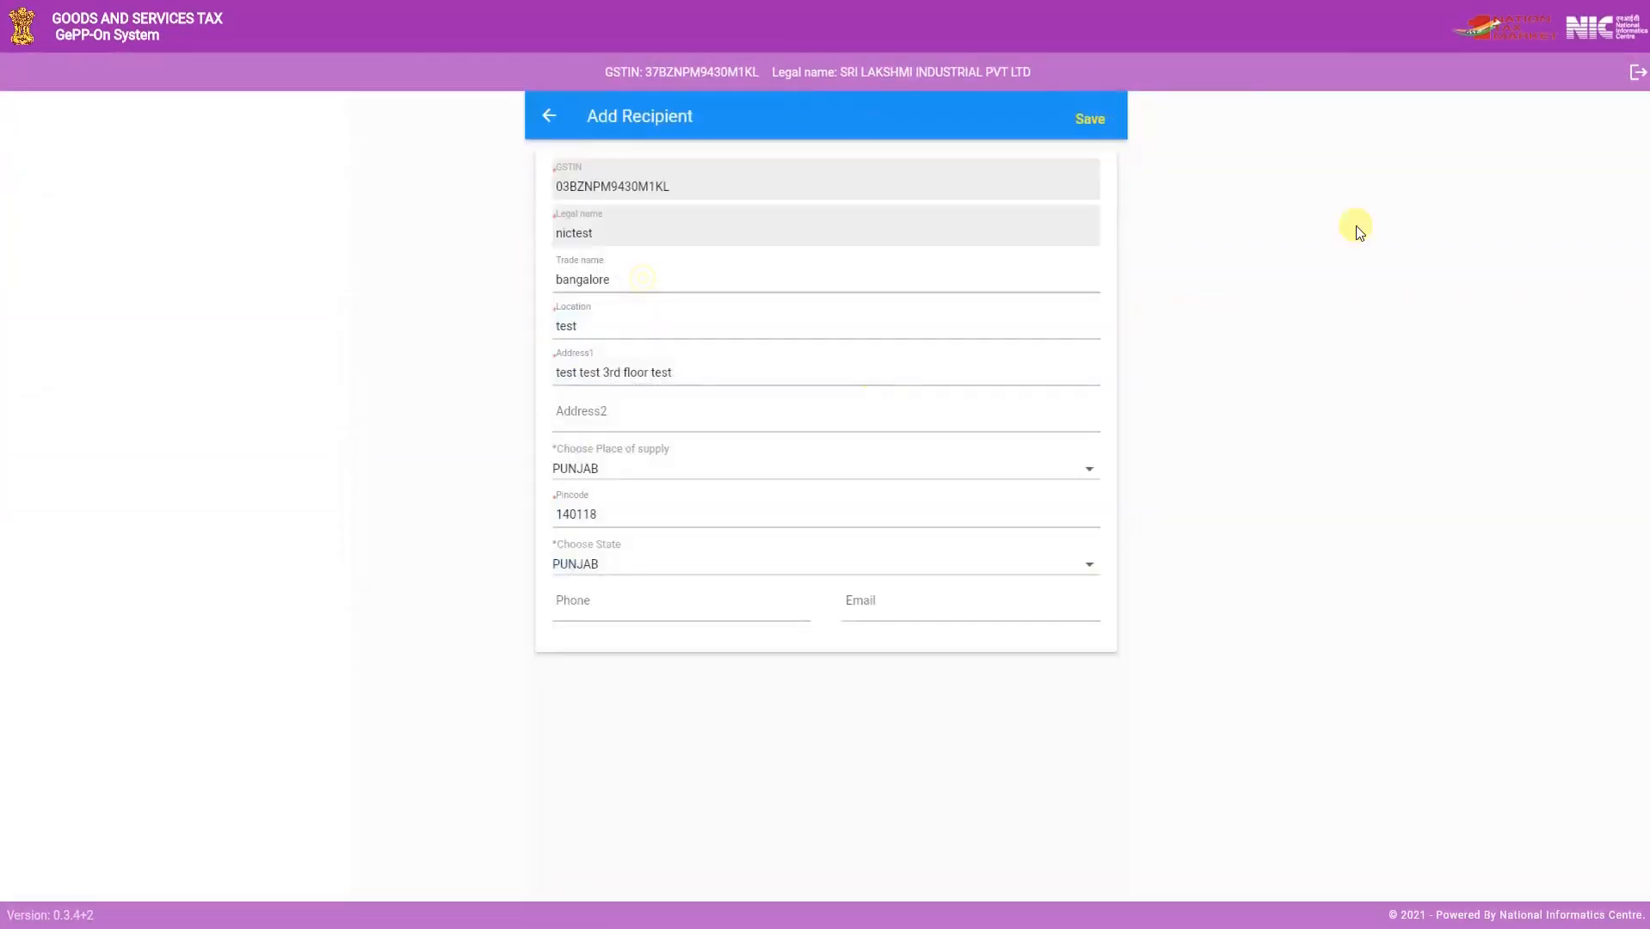
click(1091, 120)
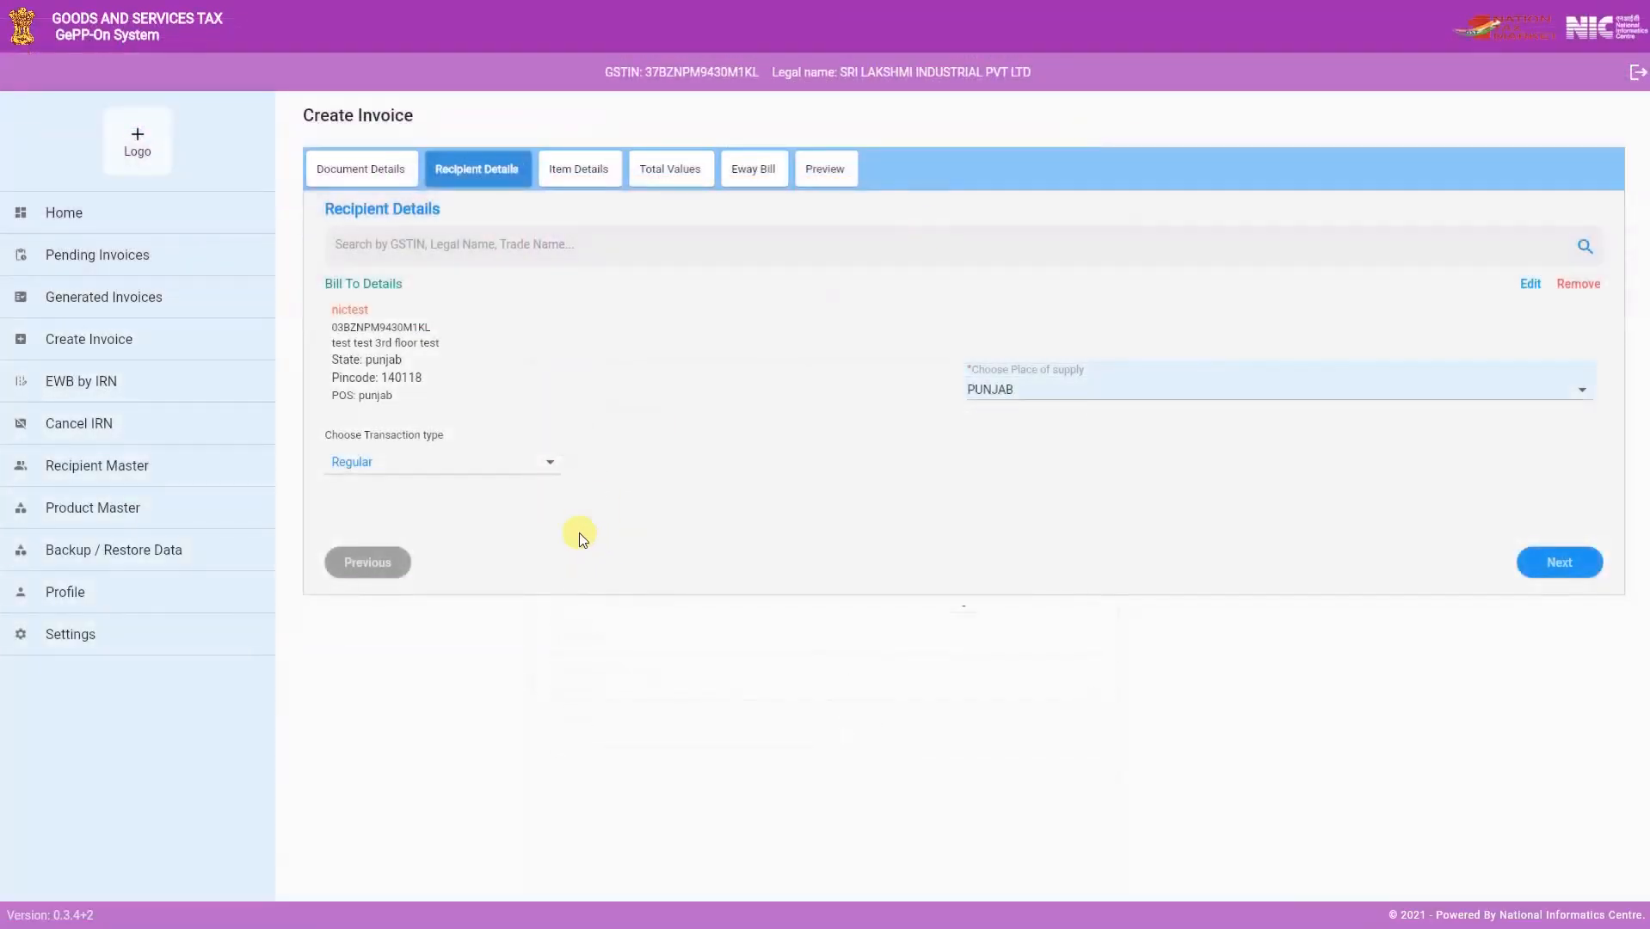
click(365, 466)
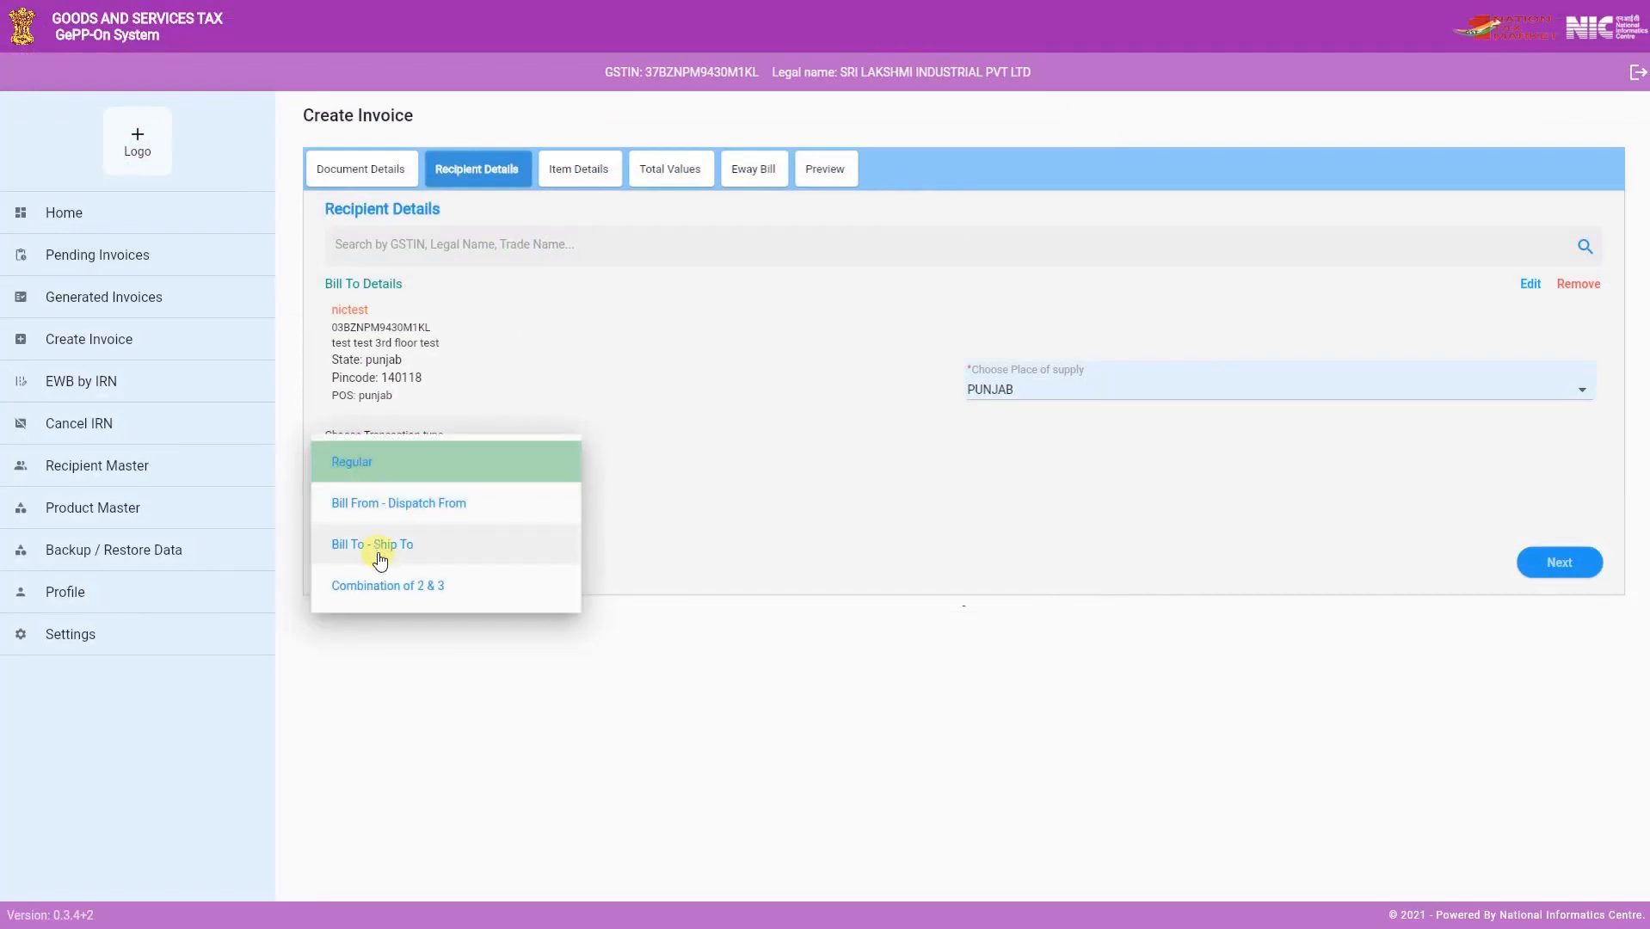
click(370, 462)
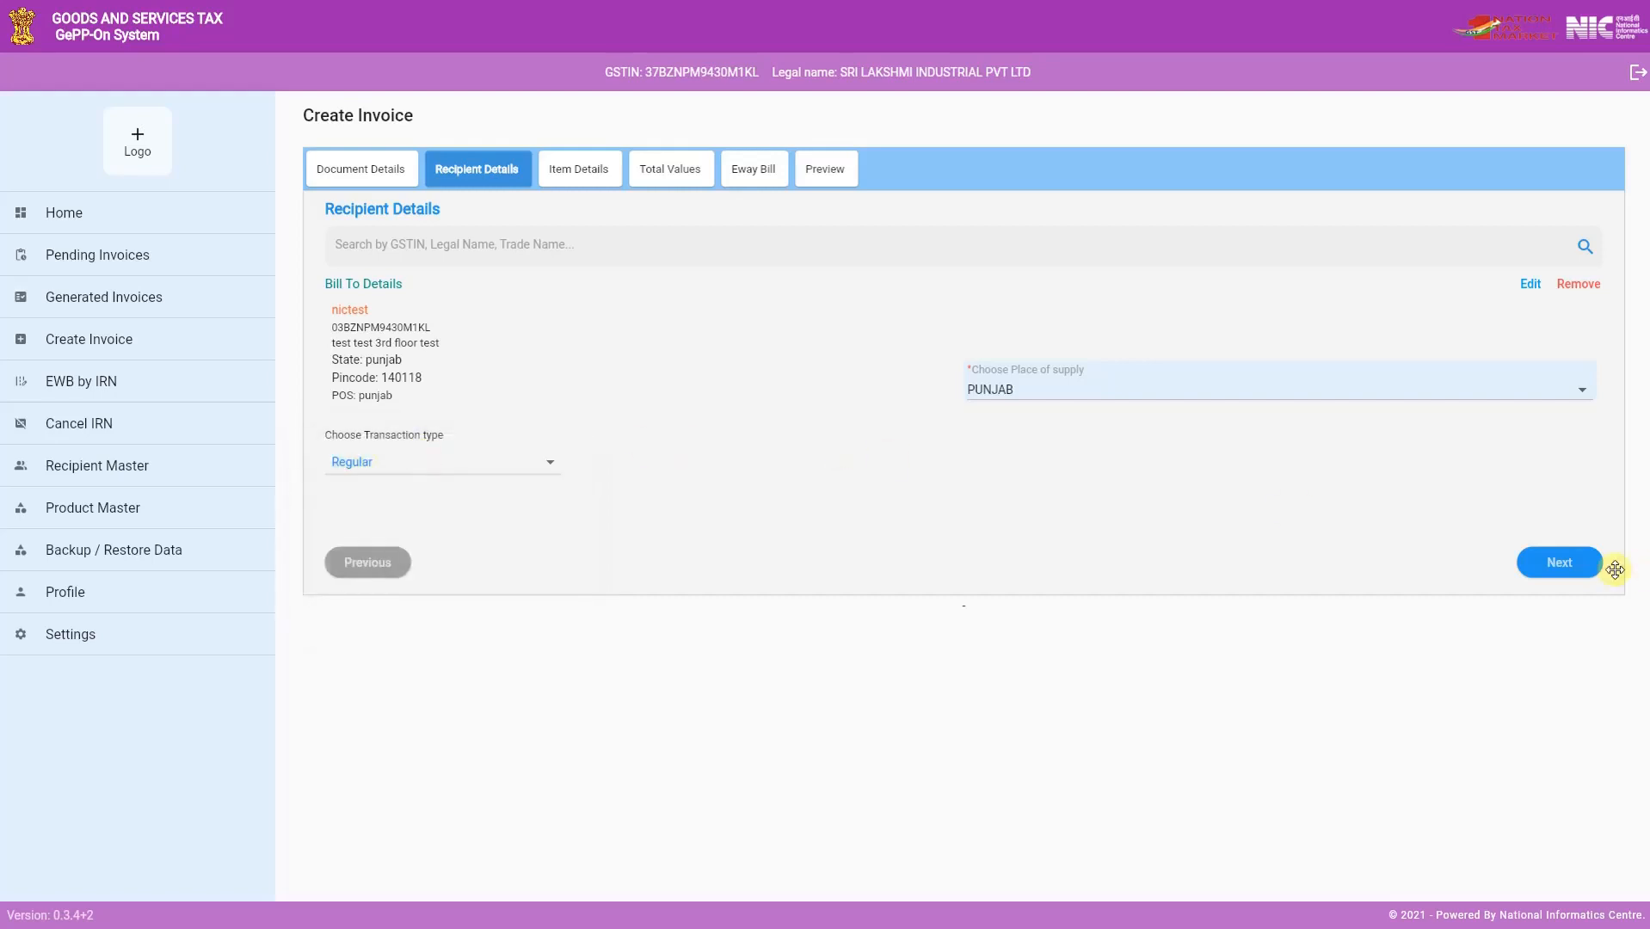
click(1561, 561)
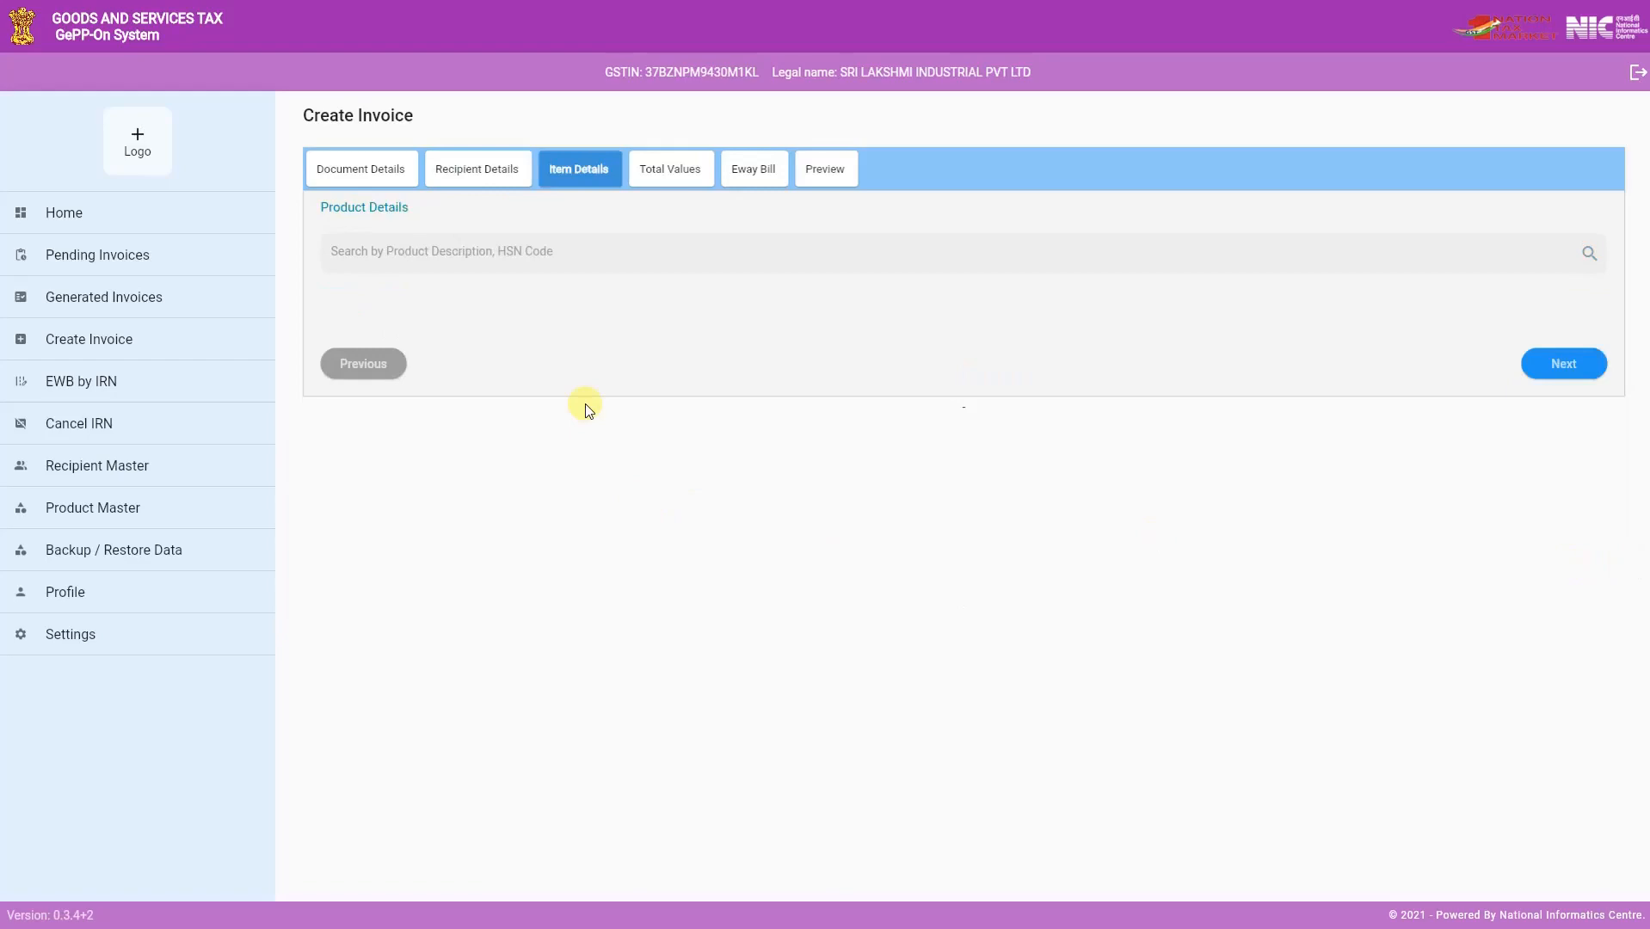
- Add the hydrazine and hydroxylamine product (HSN 28251090) to the invoice with quantity 10 and discount 10
click(455, 248)
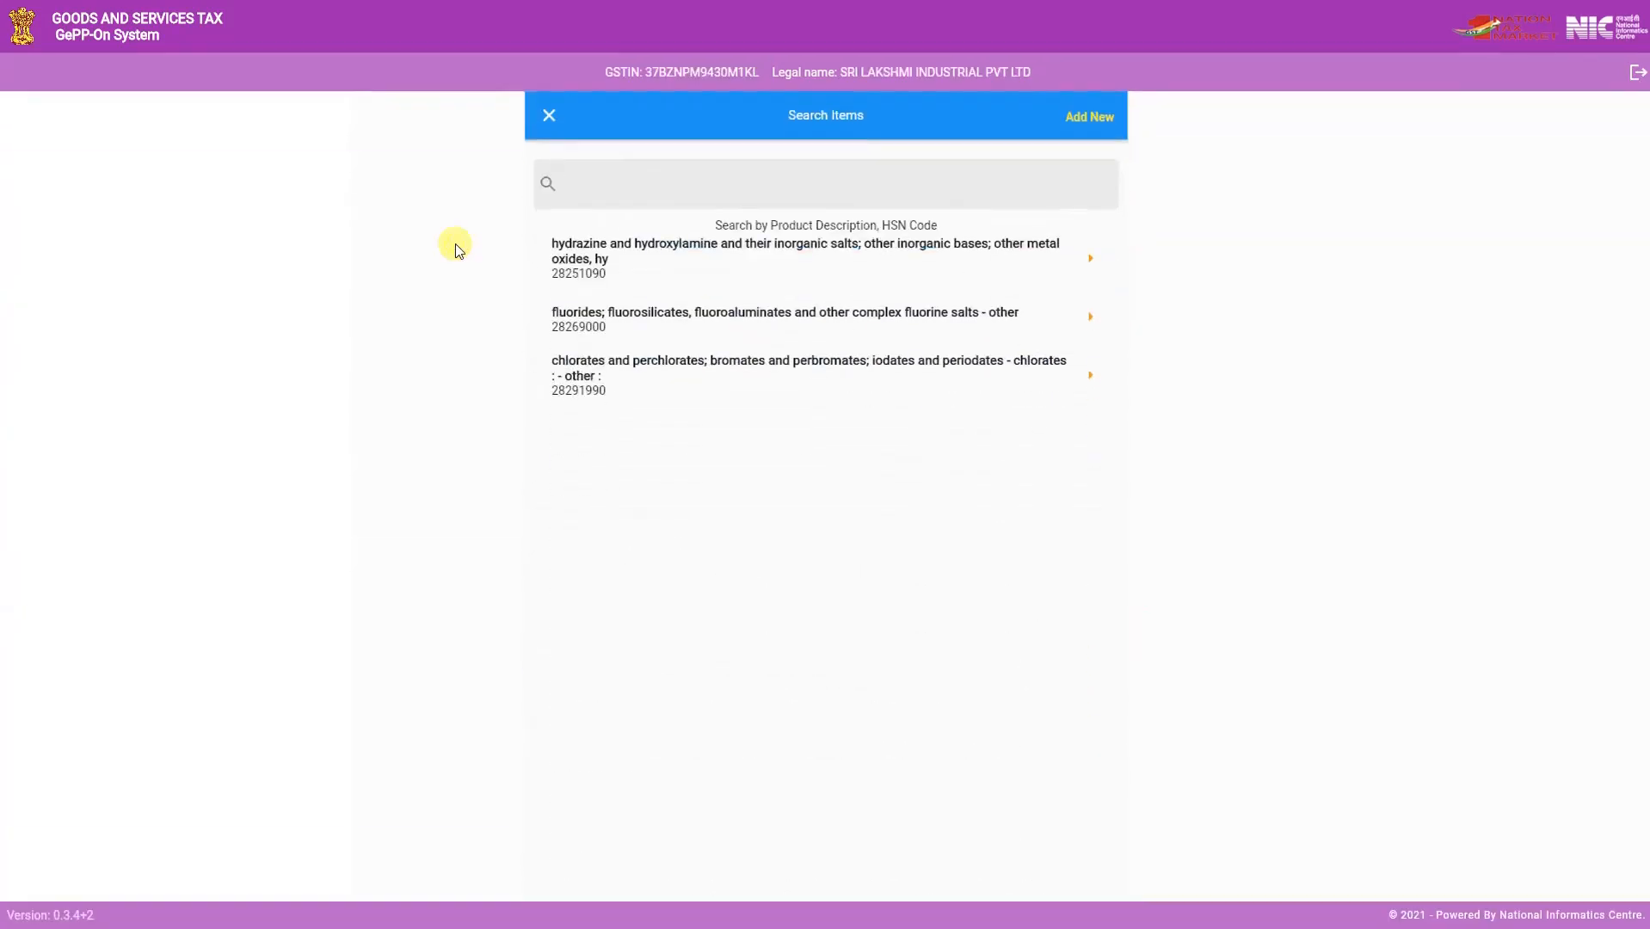
click(719, 262)
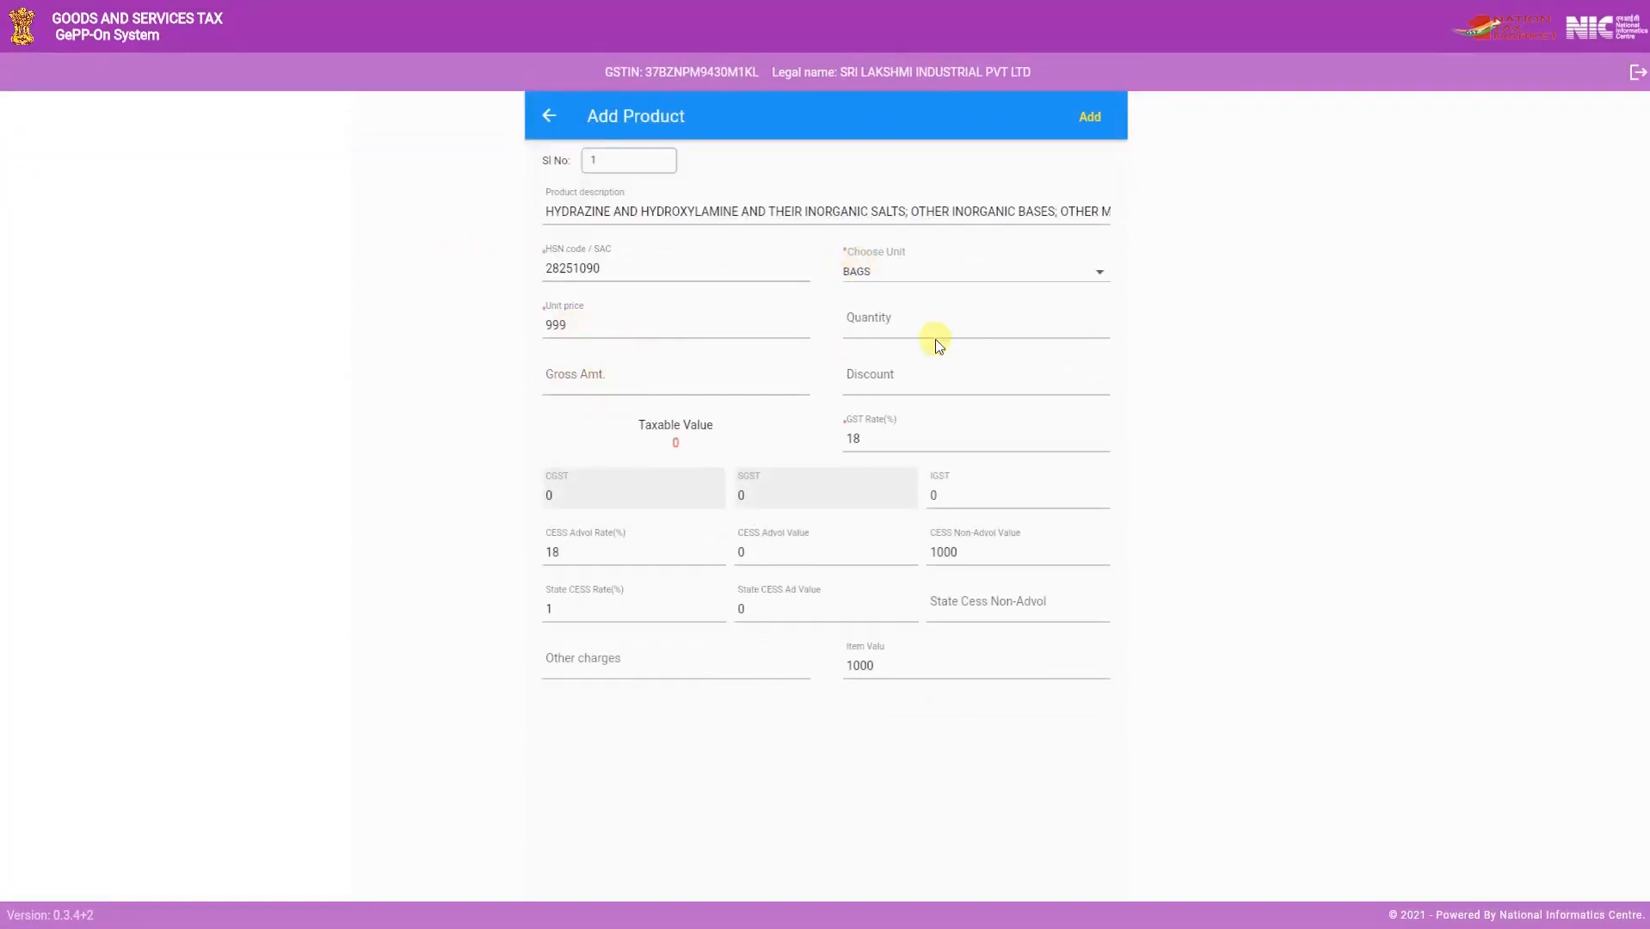
click(913, 324)
text(10)
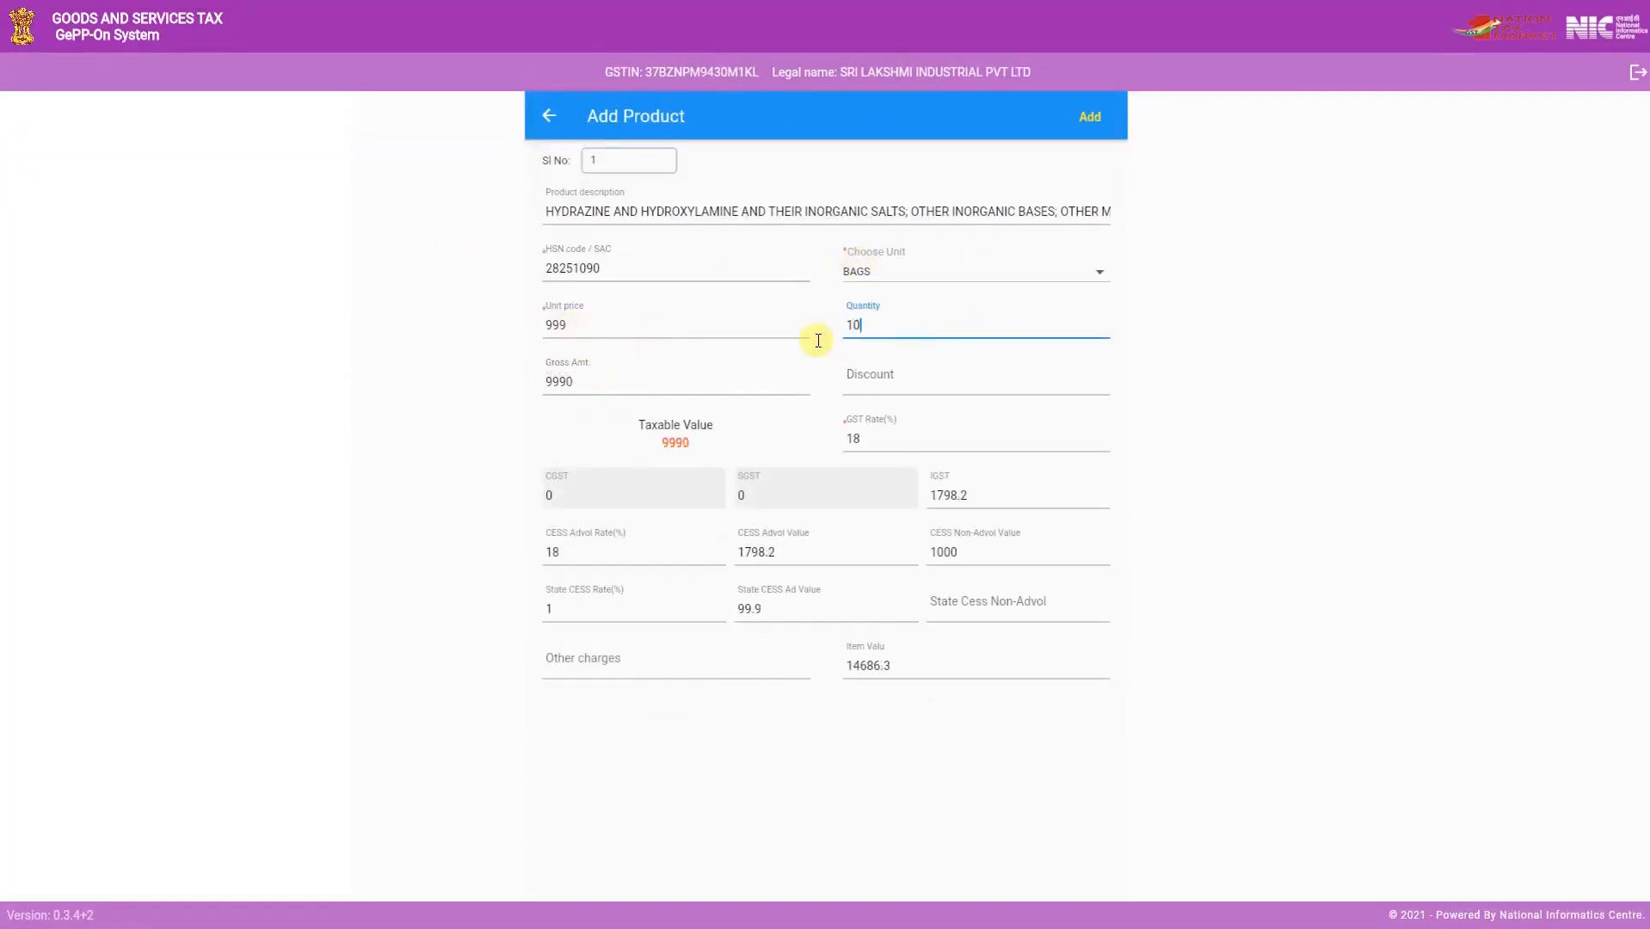
click(896, 383)
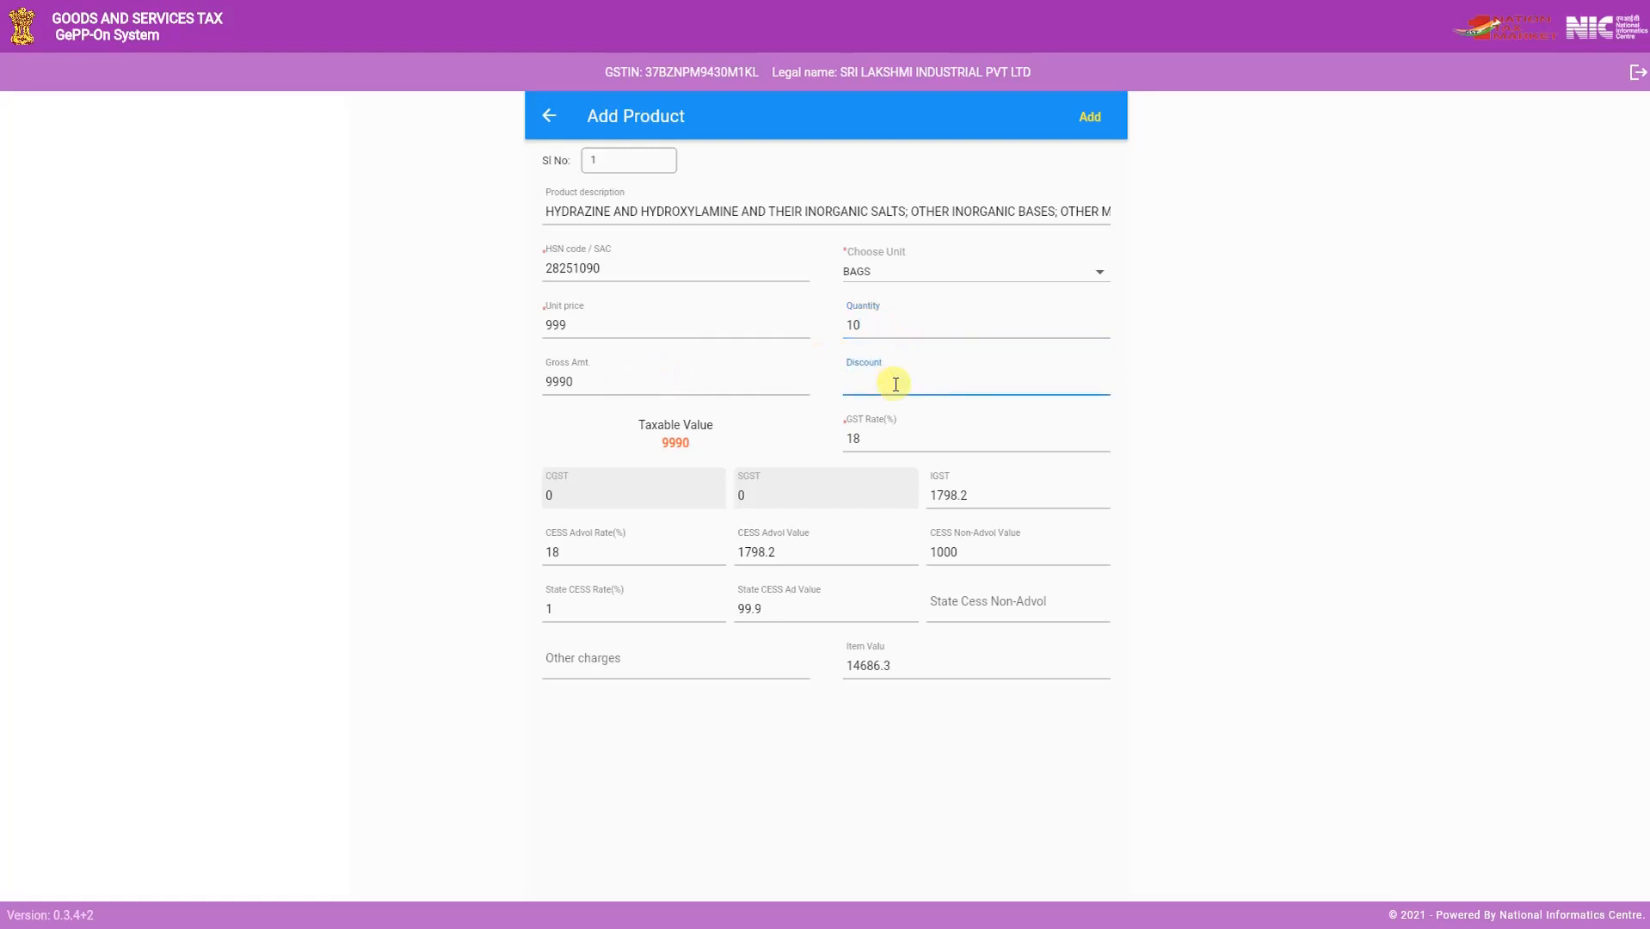
text(10)
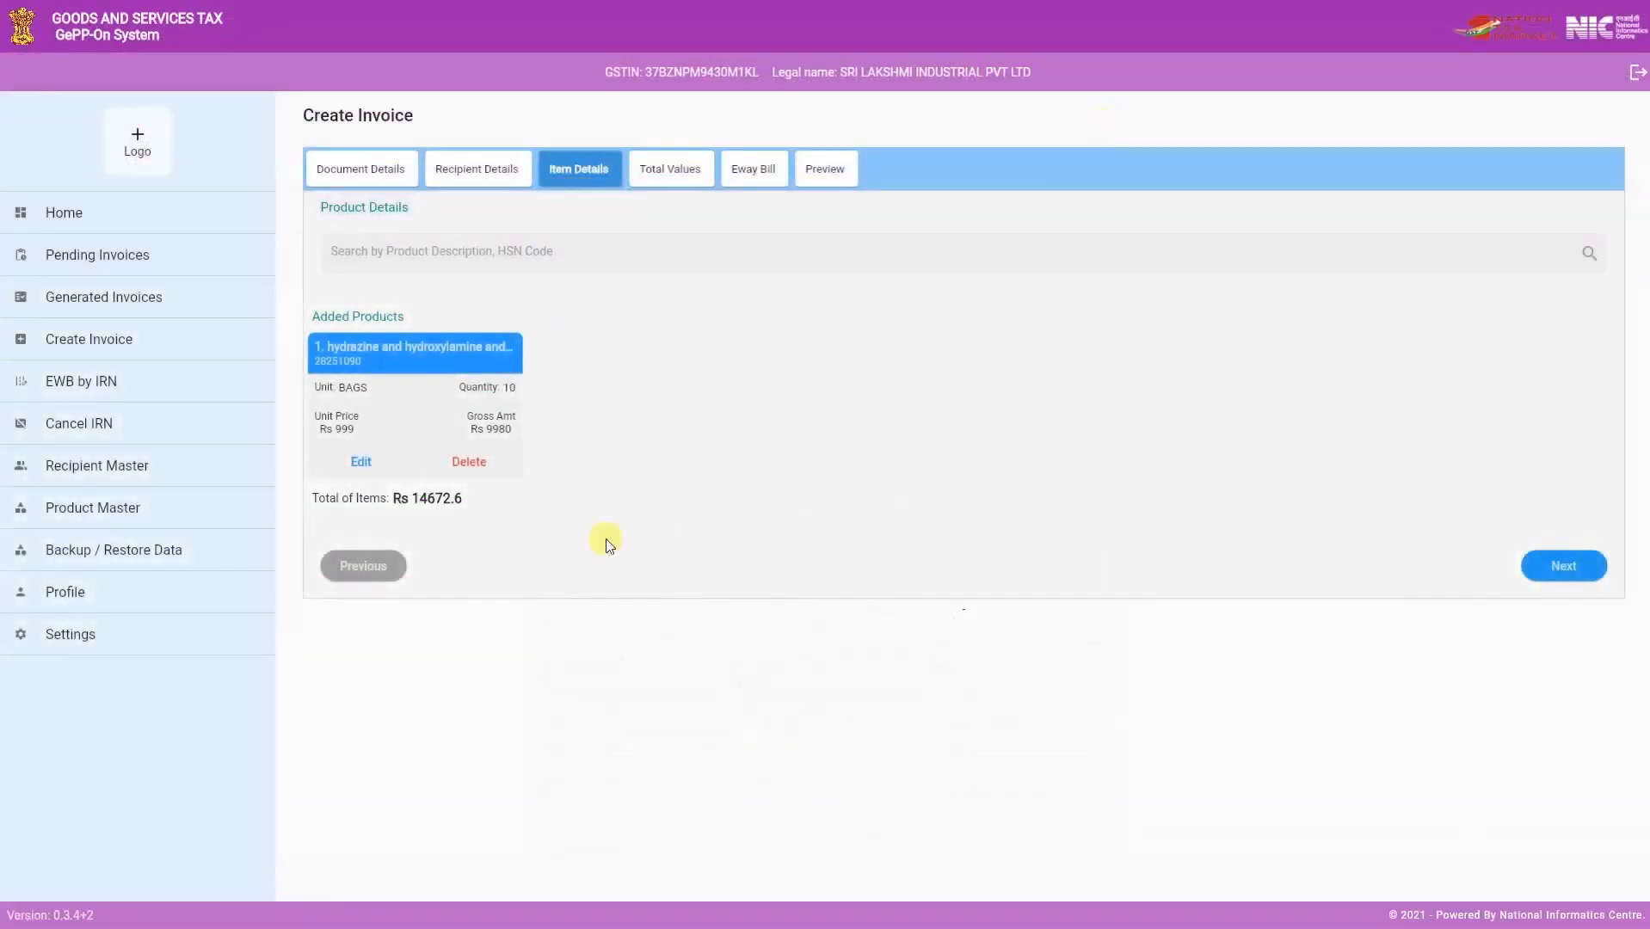
click(1556, 568)
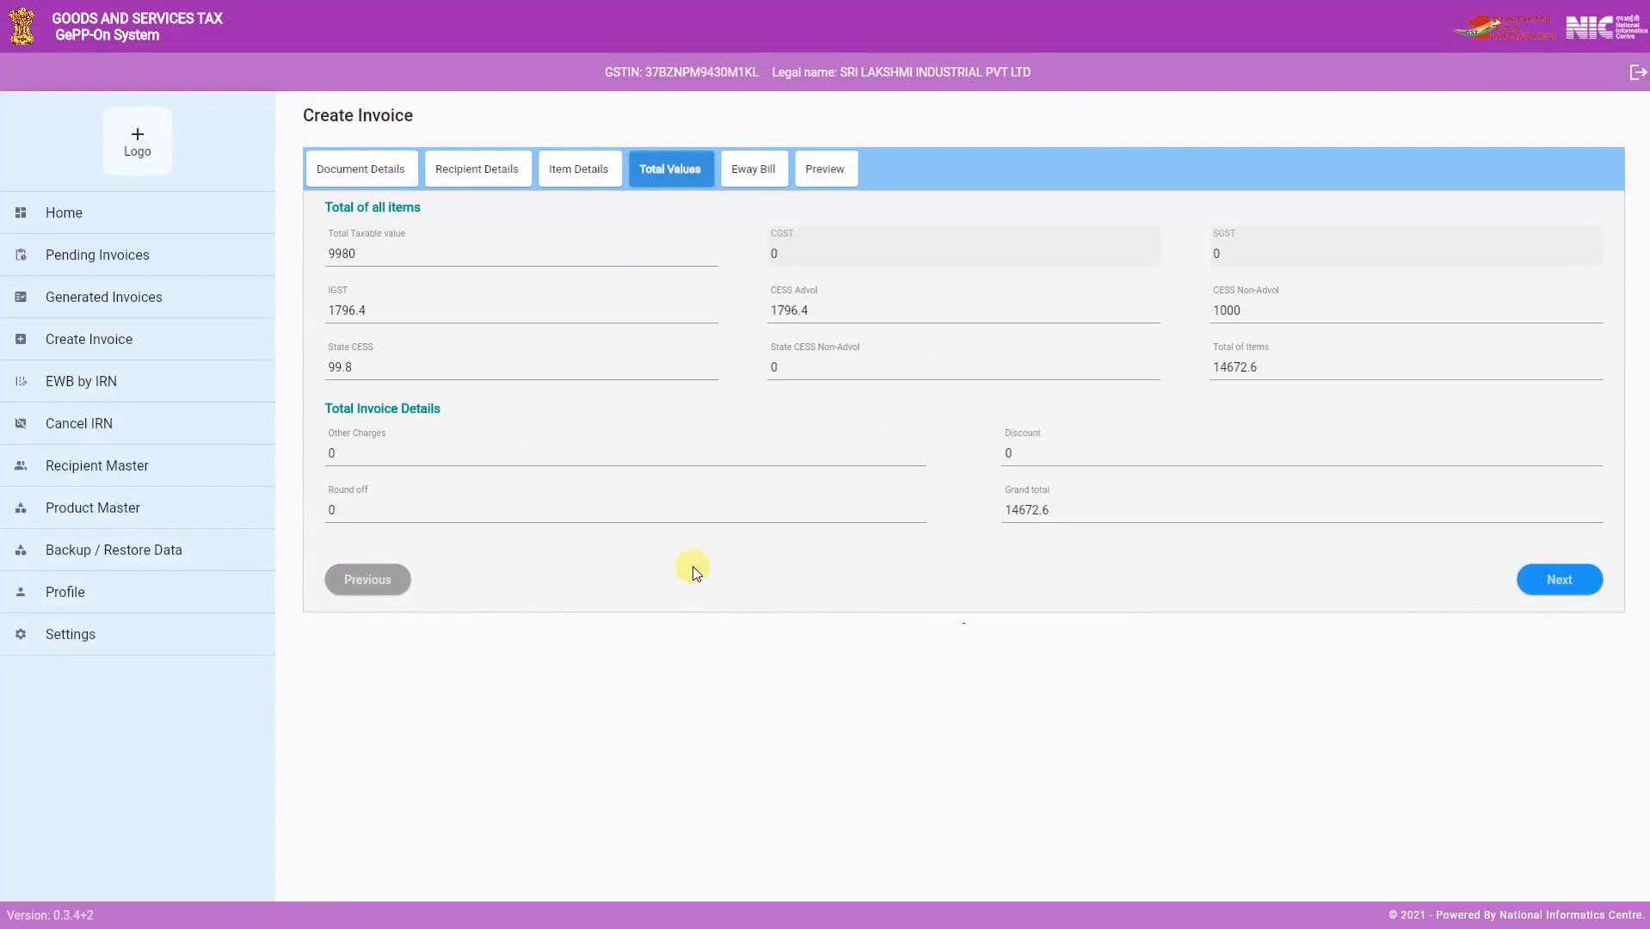
- Set the invoice totals to other charges of 500 and a discount of 100
click(350, 448)
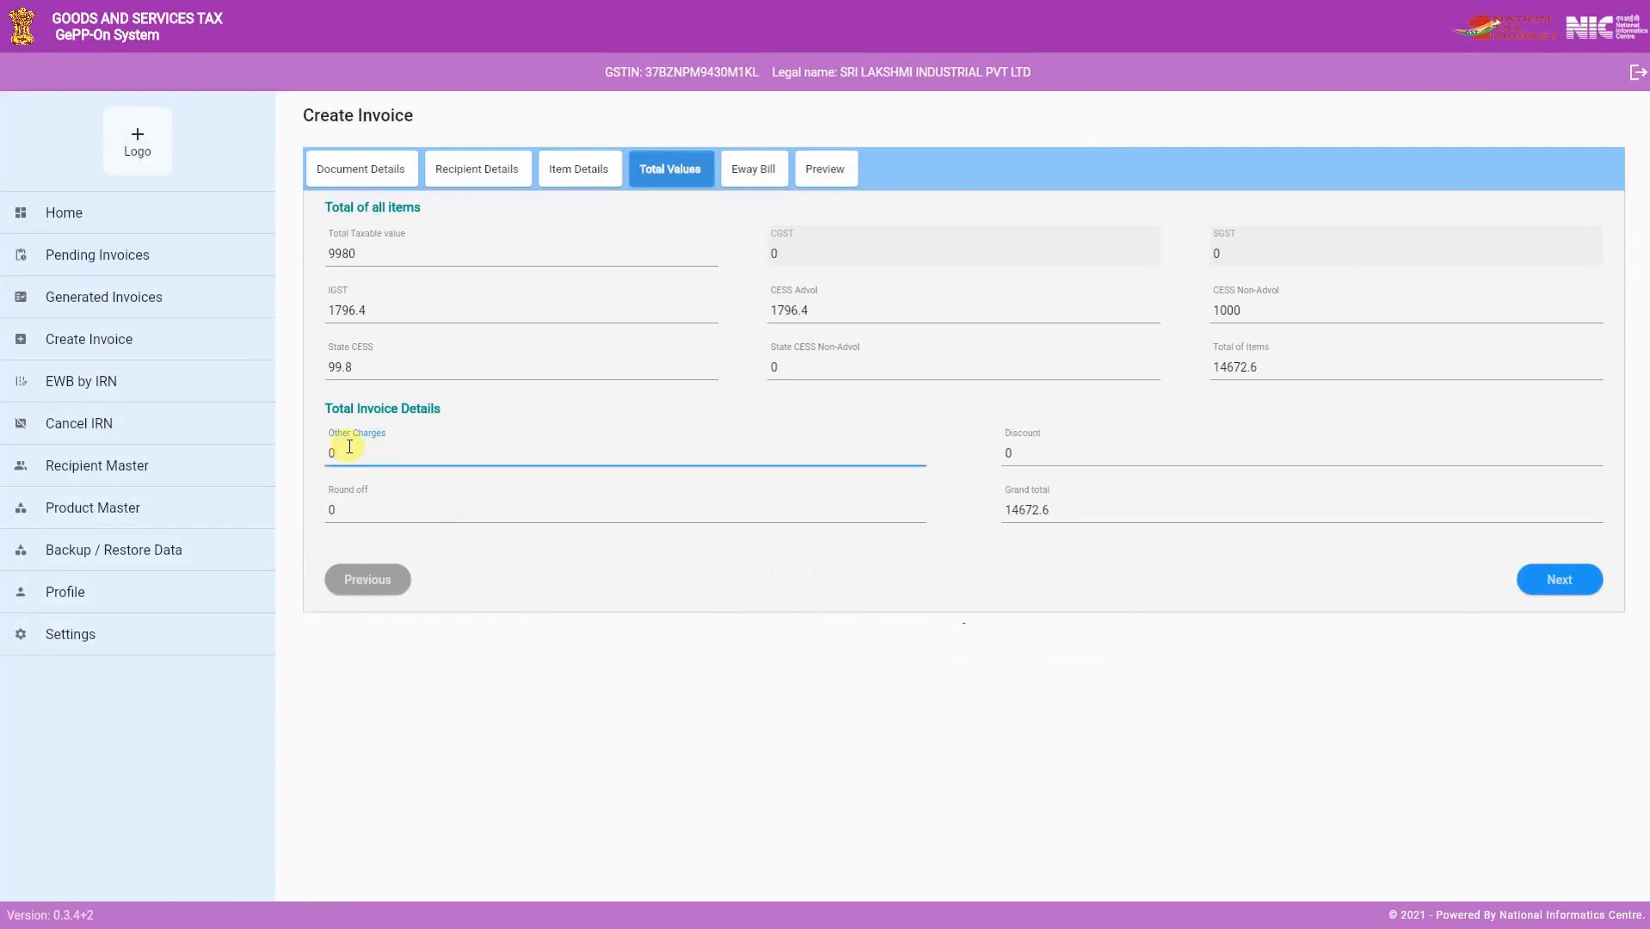
key(BackSpace)
text(500)
click(1026, 450)
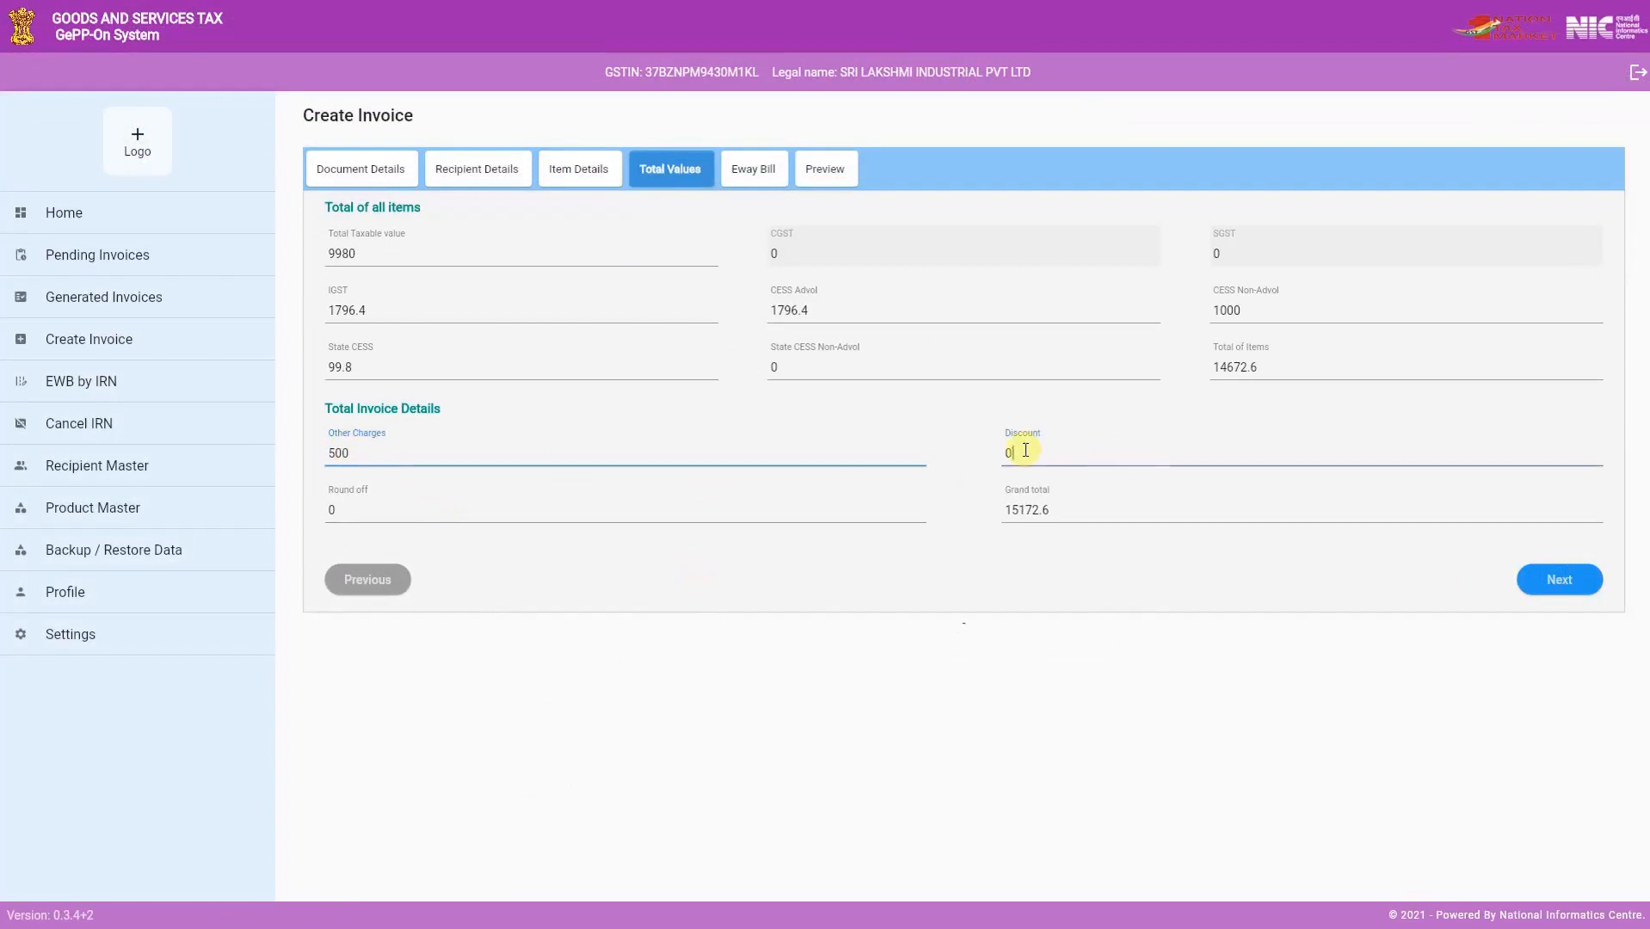
key(BackSpace)
text(100)
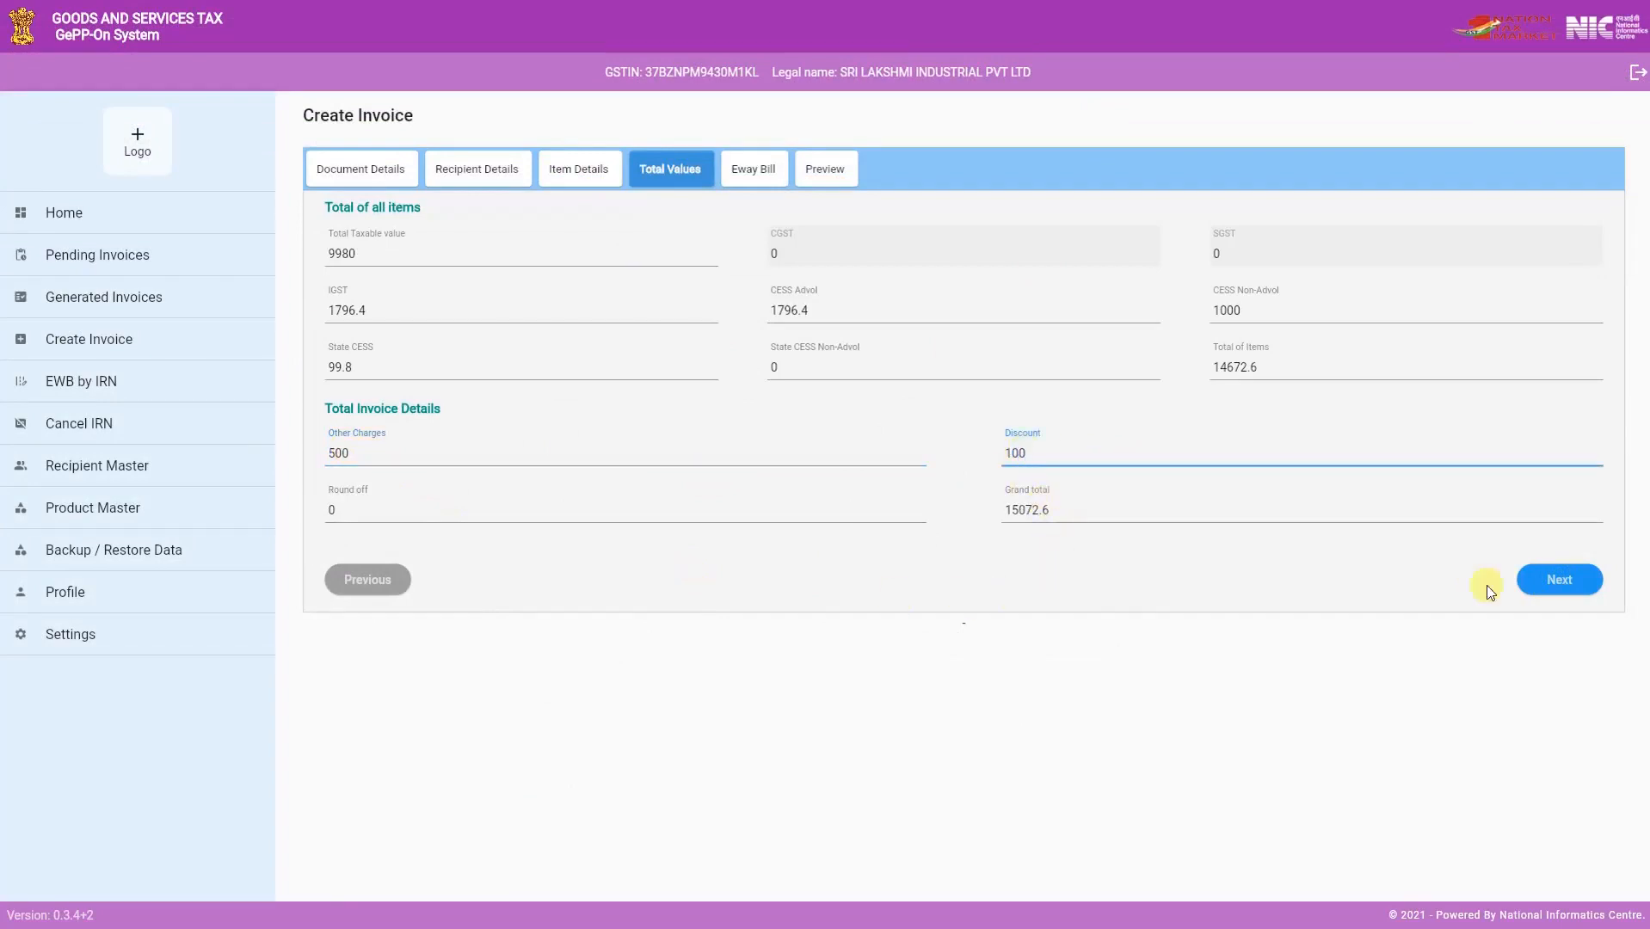
click(1557, 578)
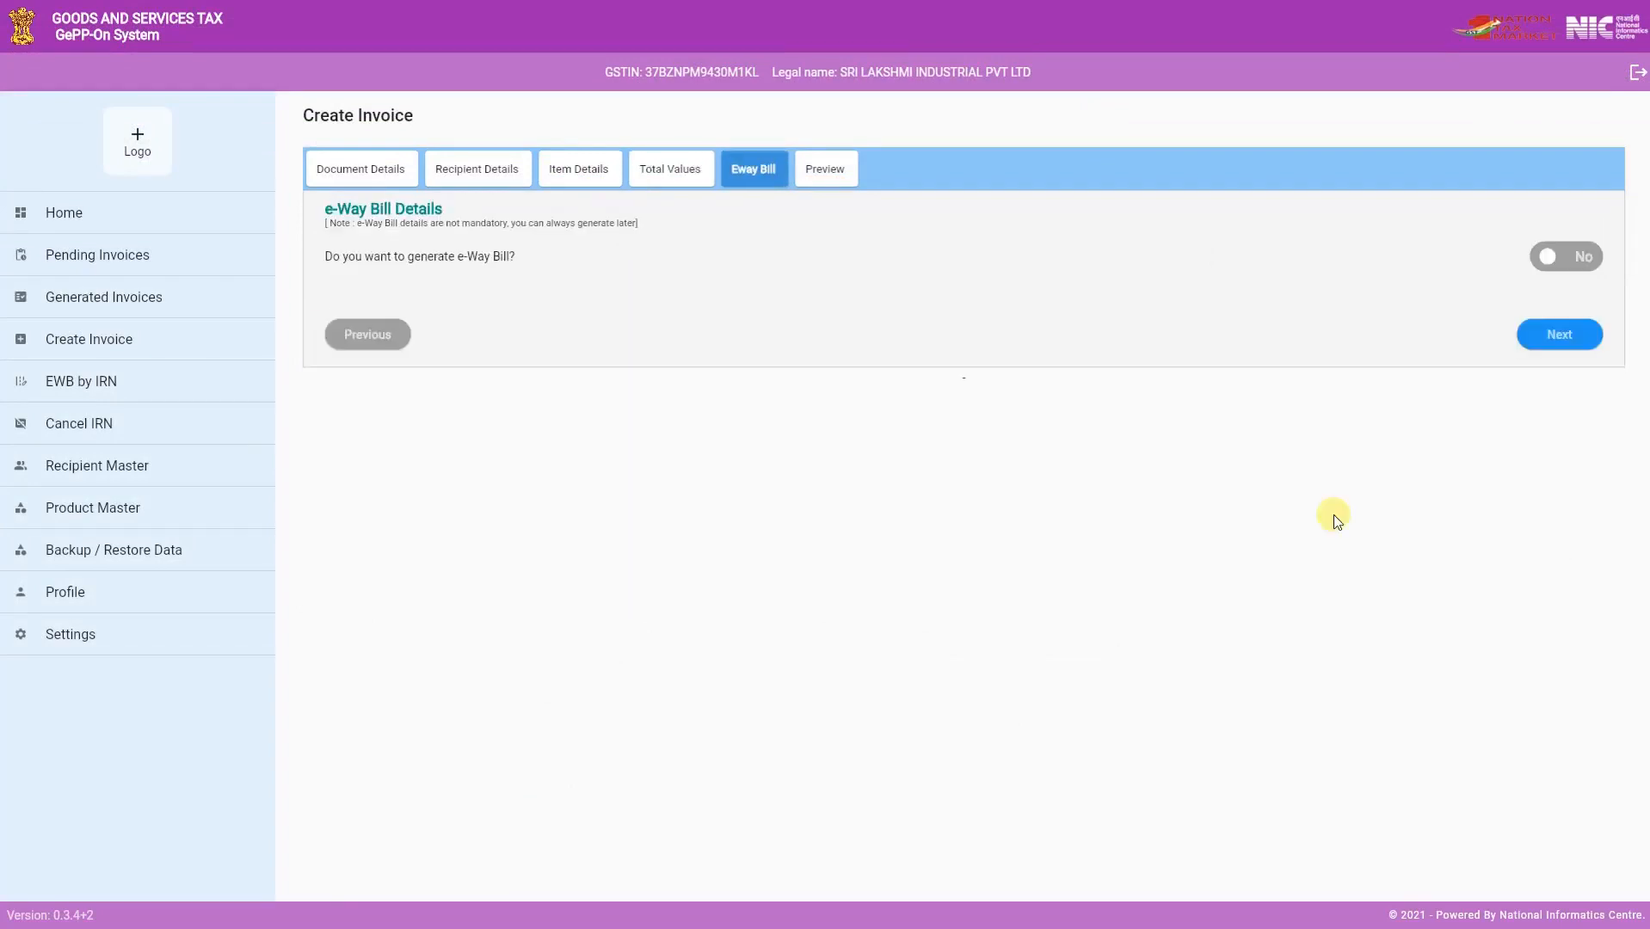
- Generate the e-invoice without an e-Way Bill and return to the dashboard
click(1547, 255)
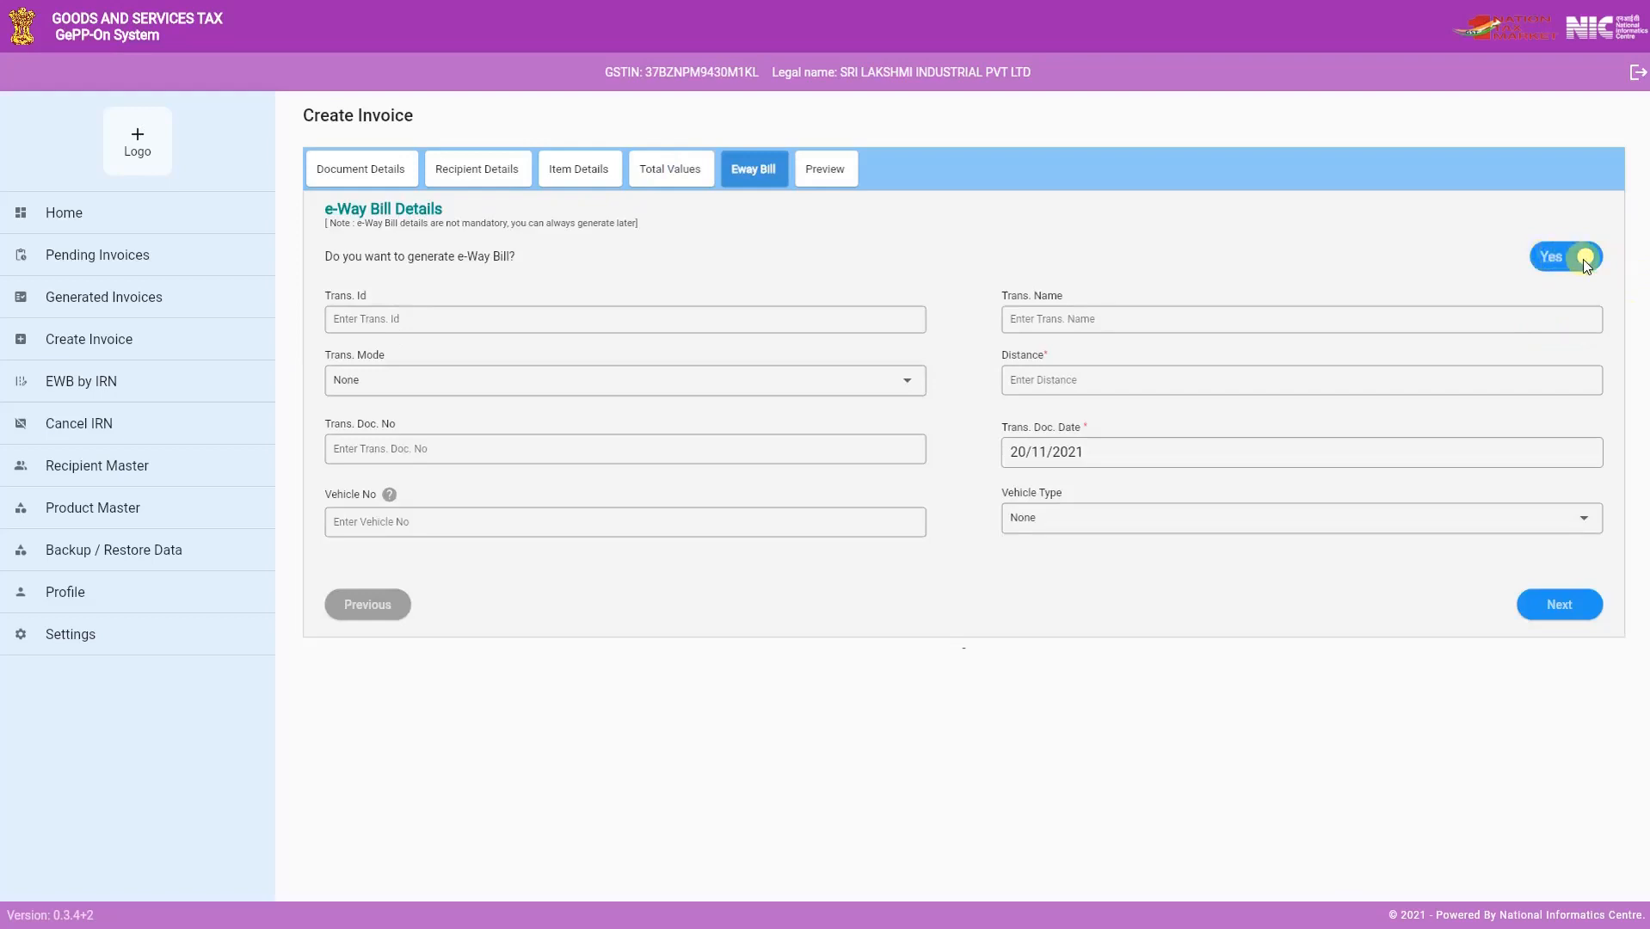
click(1583, 258)
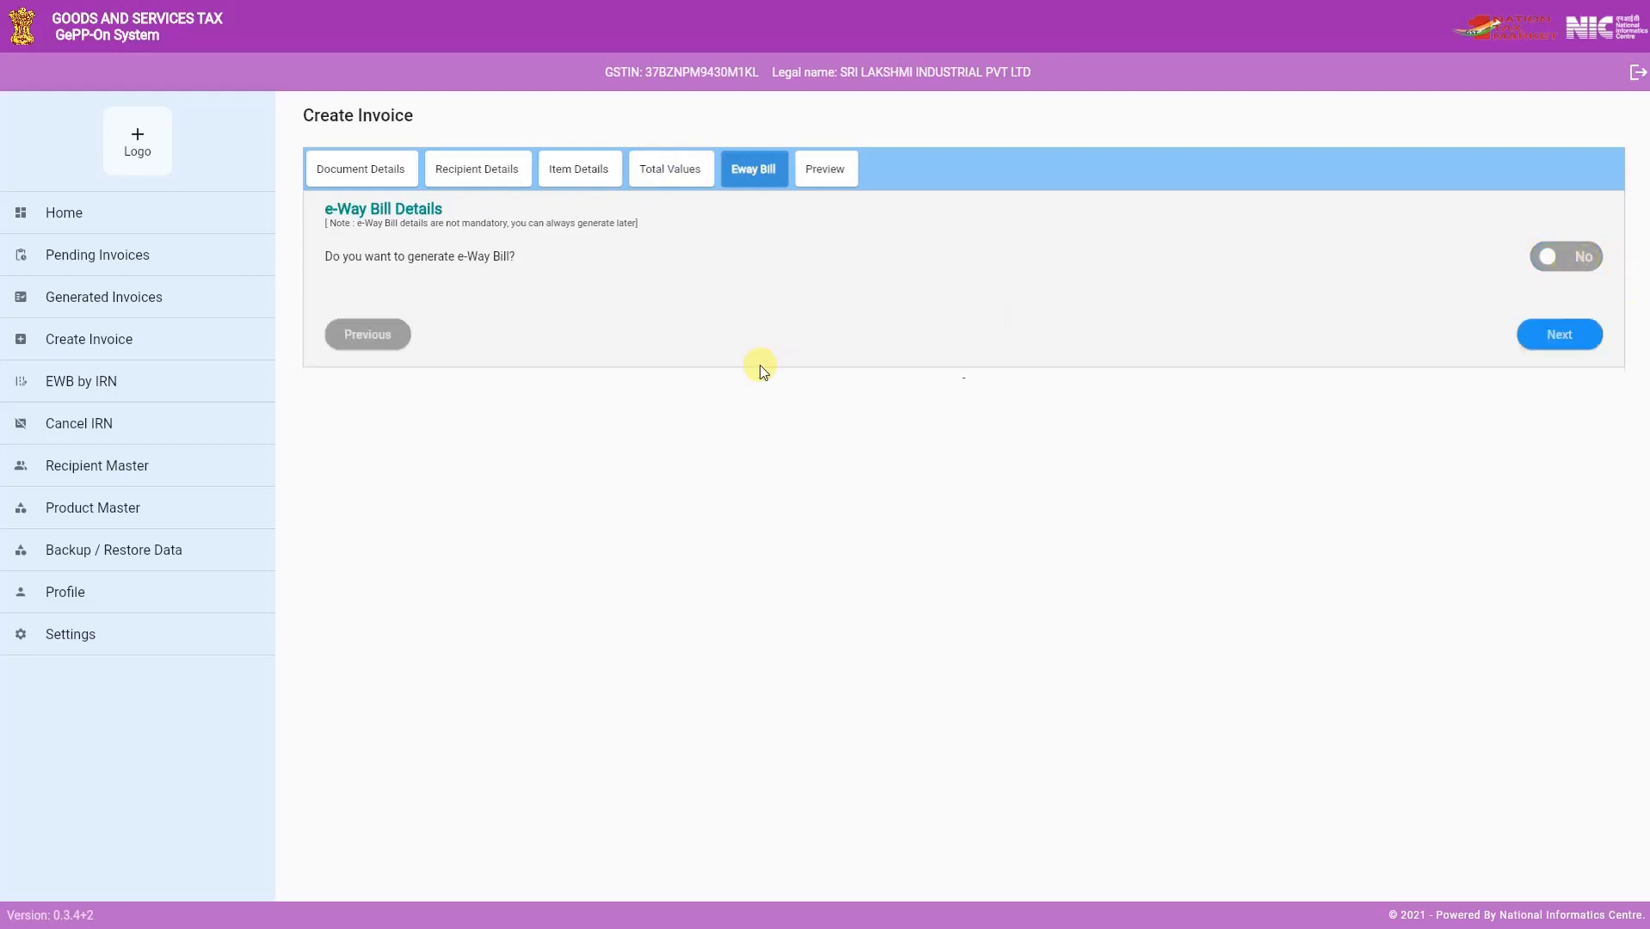
click(1581, 335)
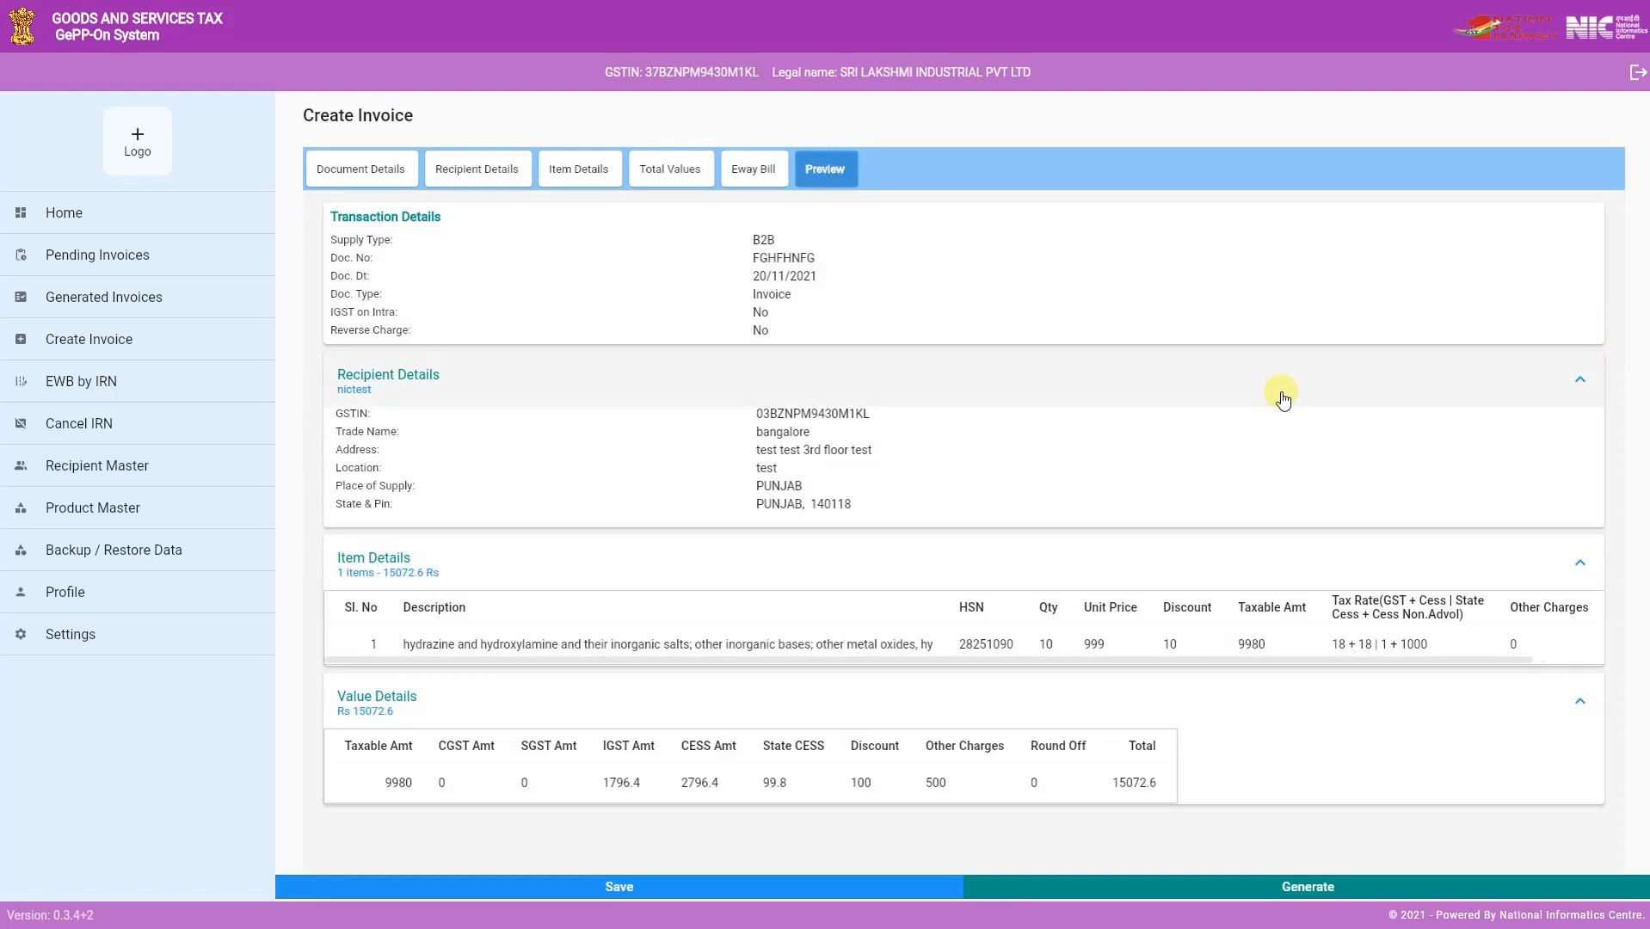
click(1315, 891)
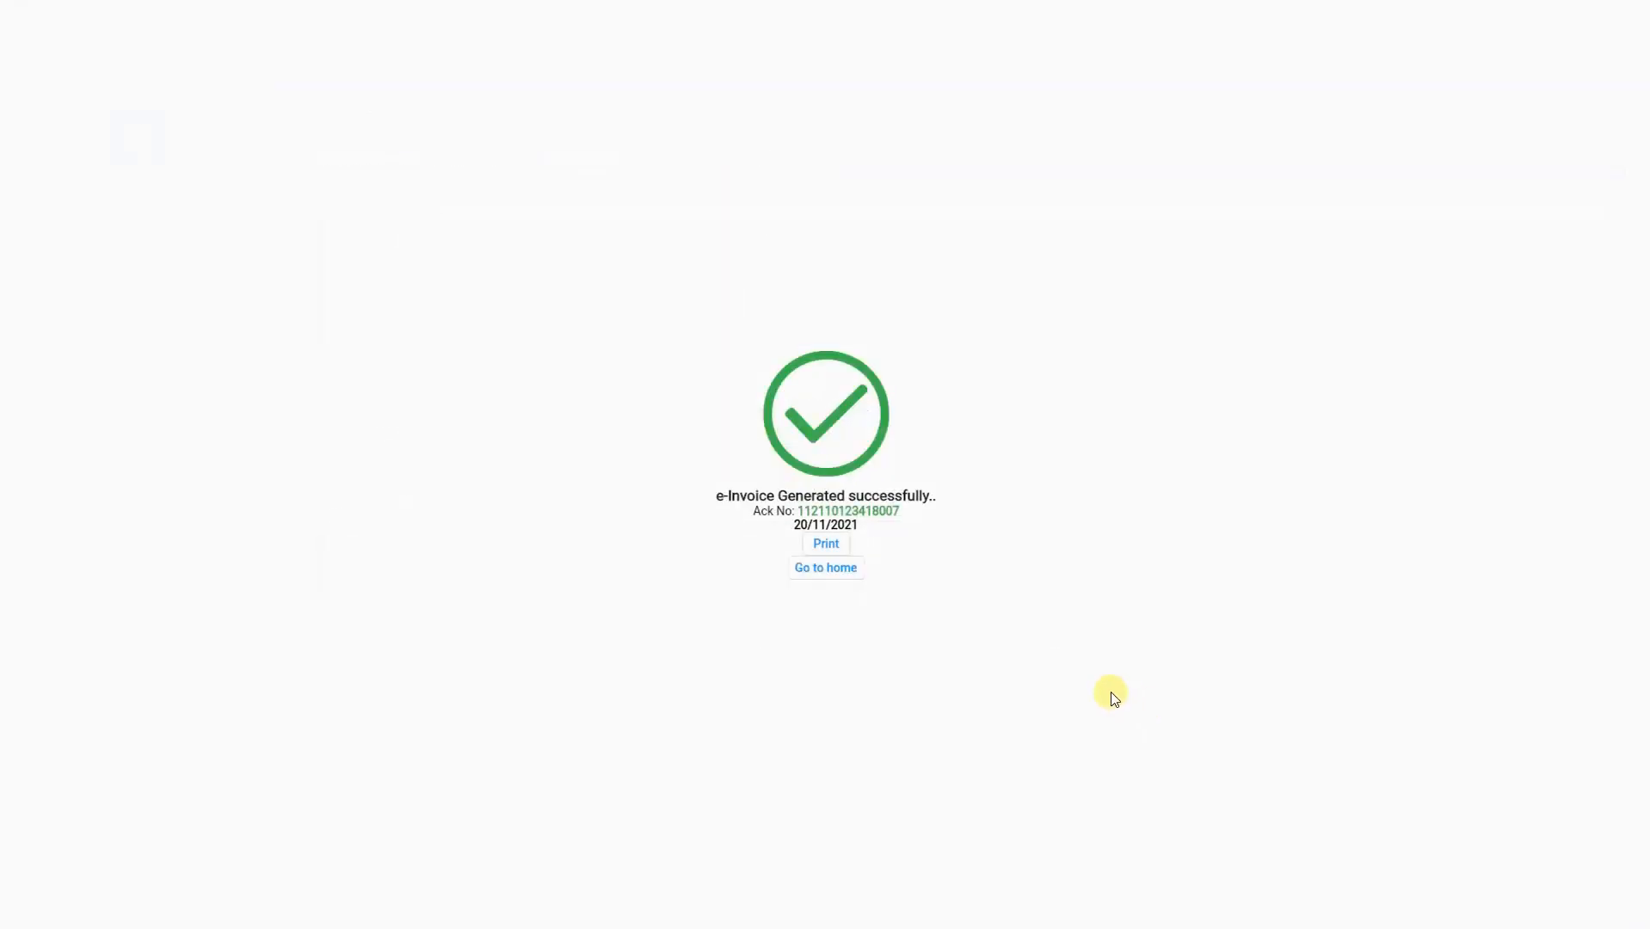
click(826, 568)
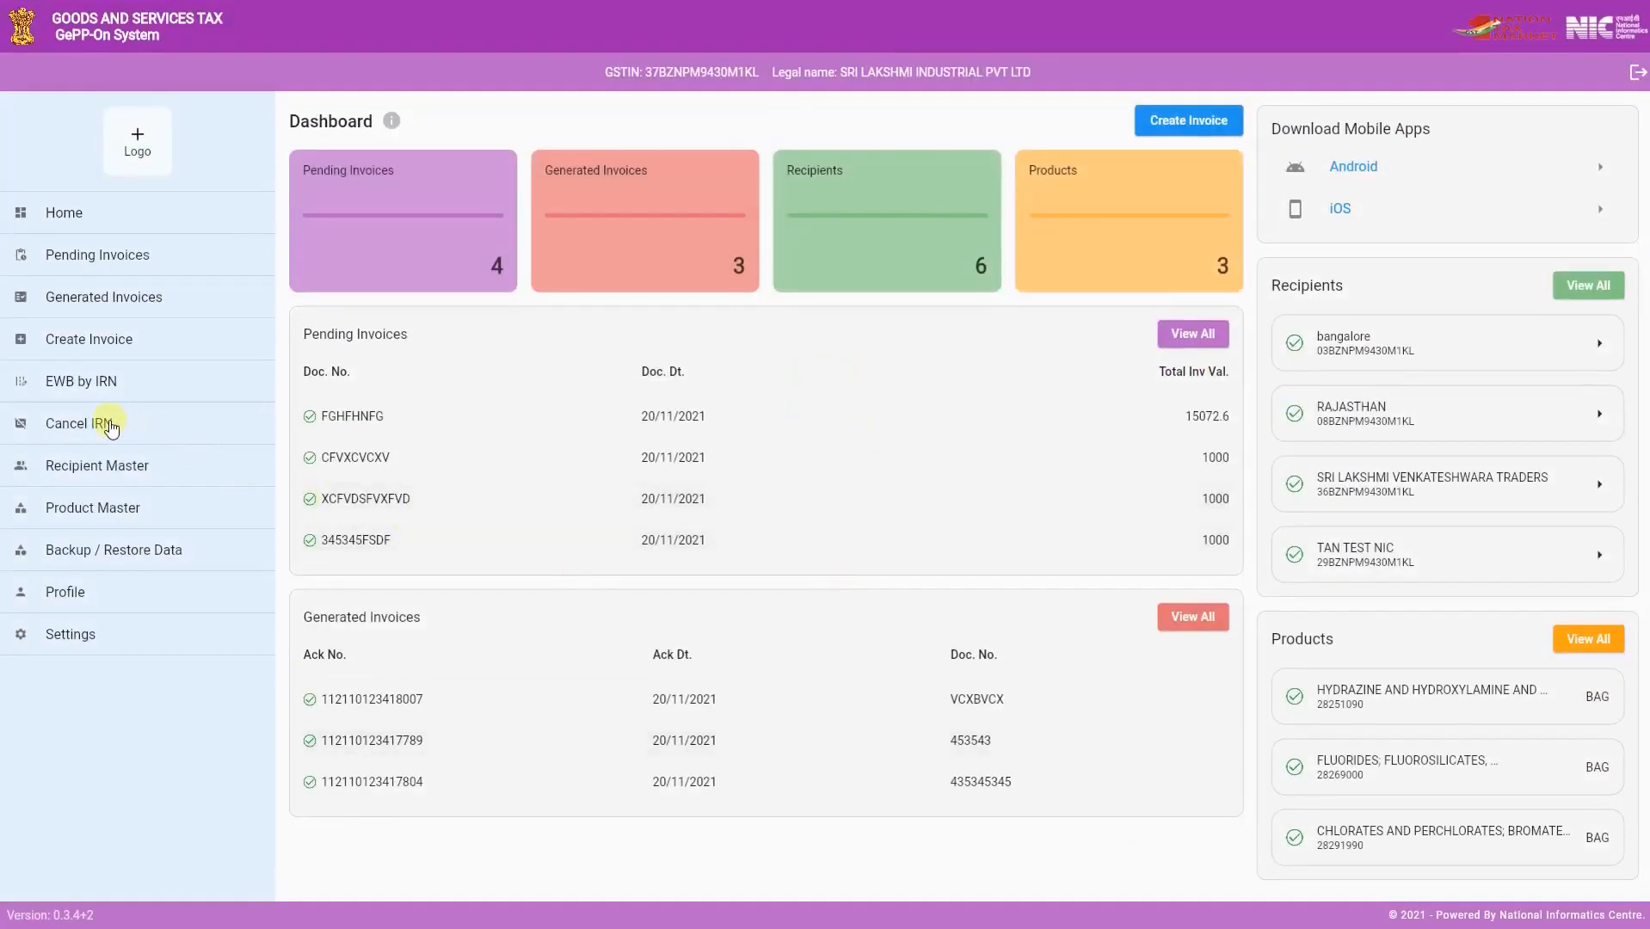
- Look over the Cancel IRN search options and confirm the recently generated invoice VCXBVCX for cancellation
click(111, 425)
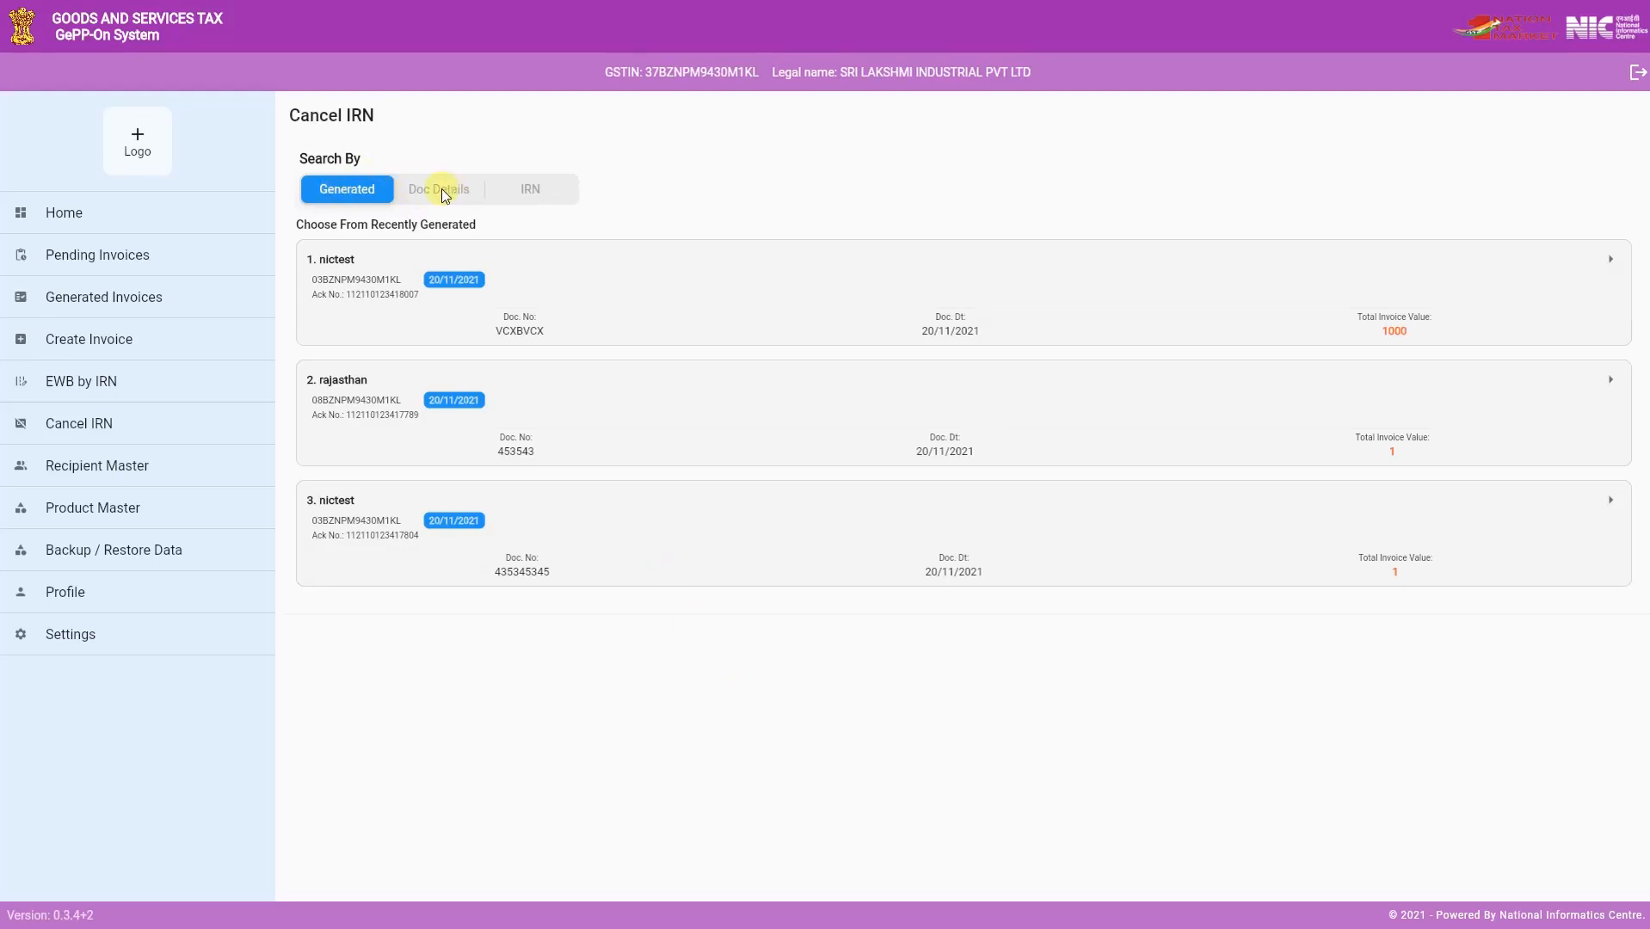
click(468, 189)
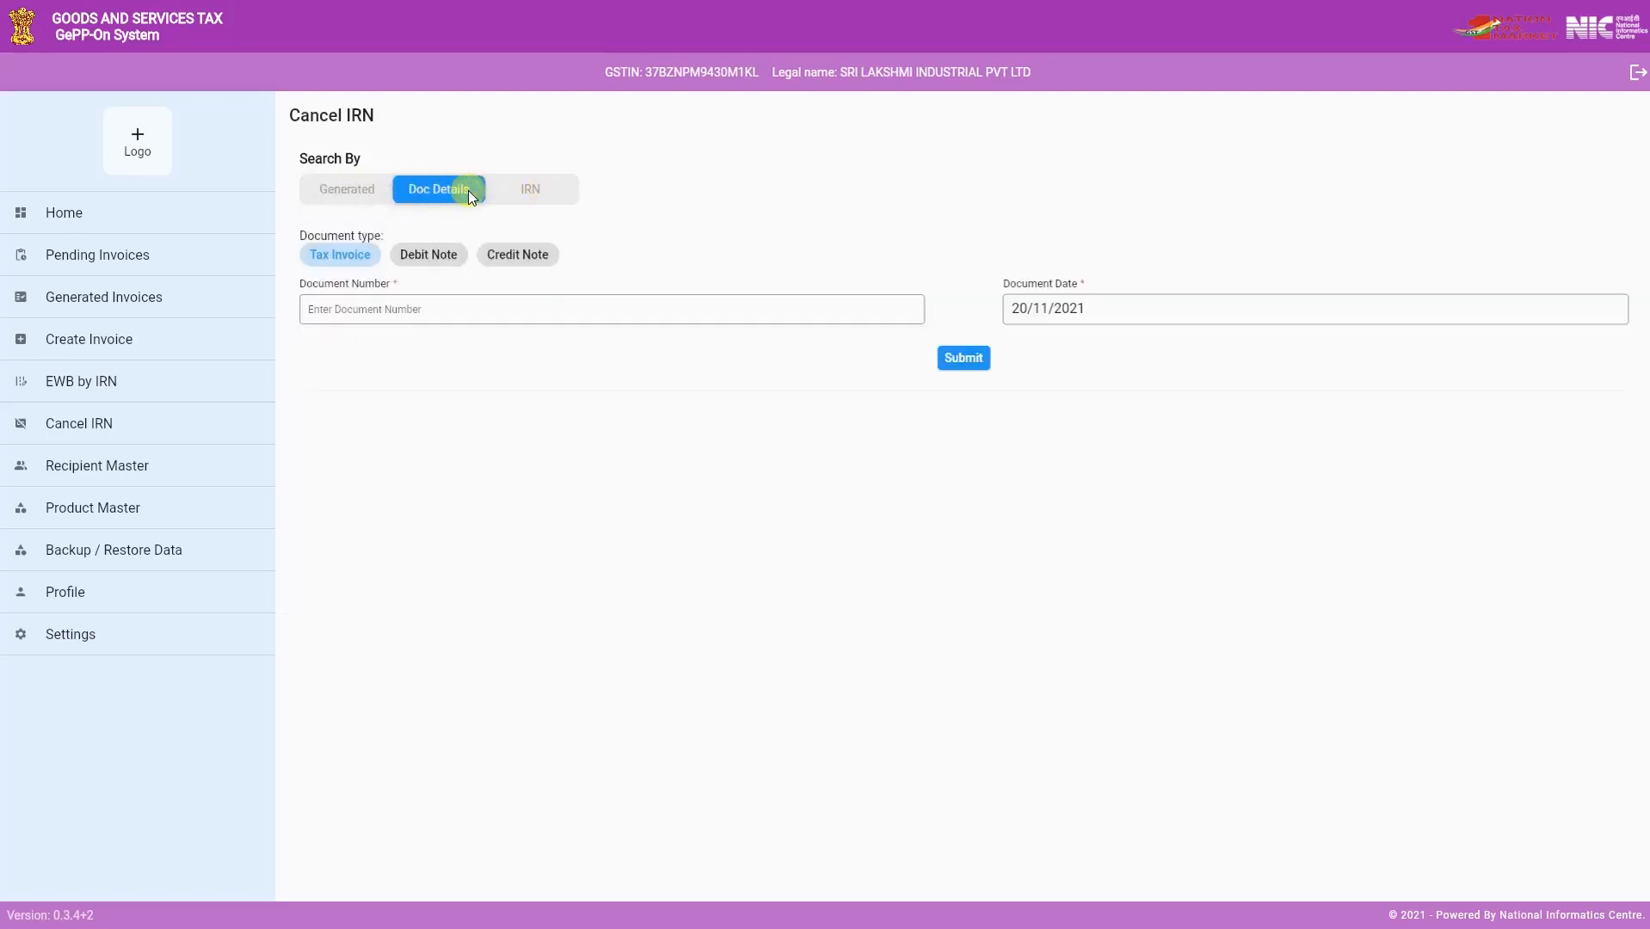
click(530, 190)
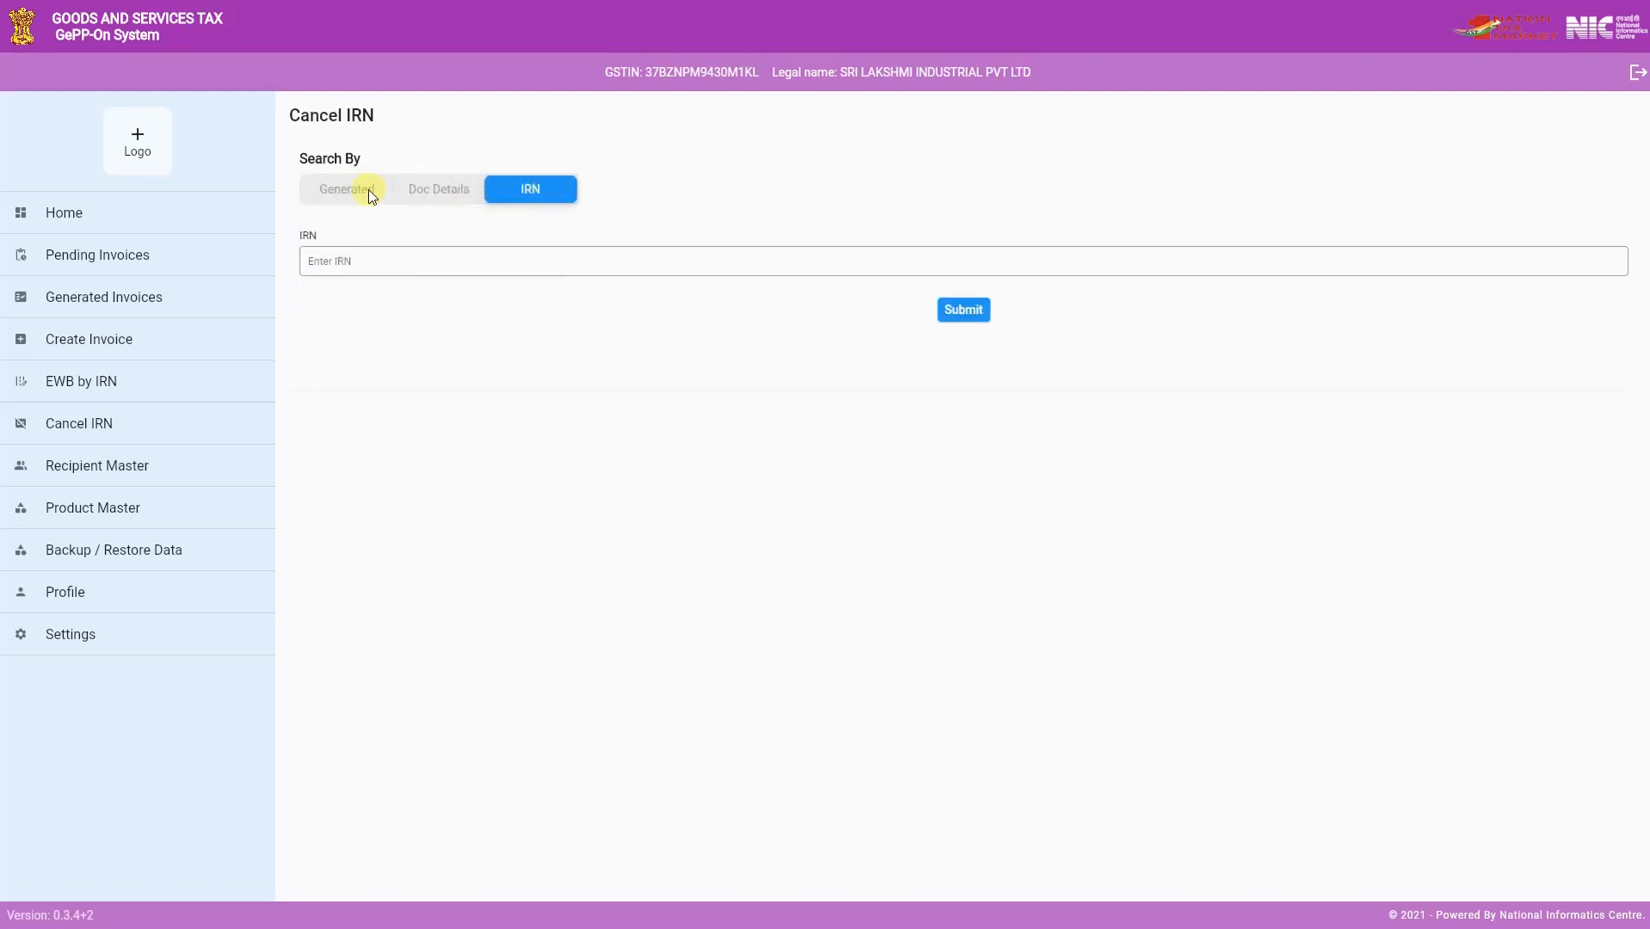
click(369, 189)
click(467, 288)
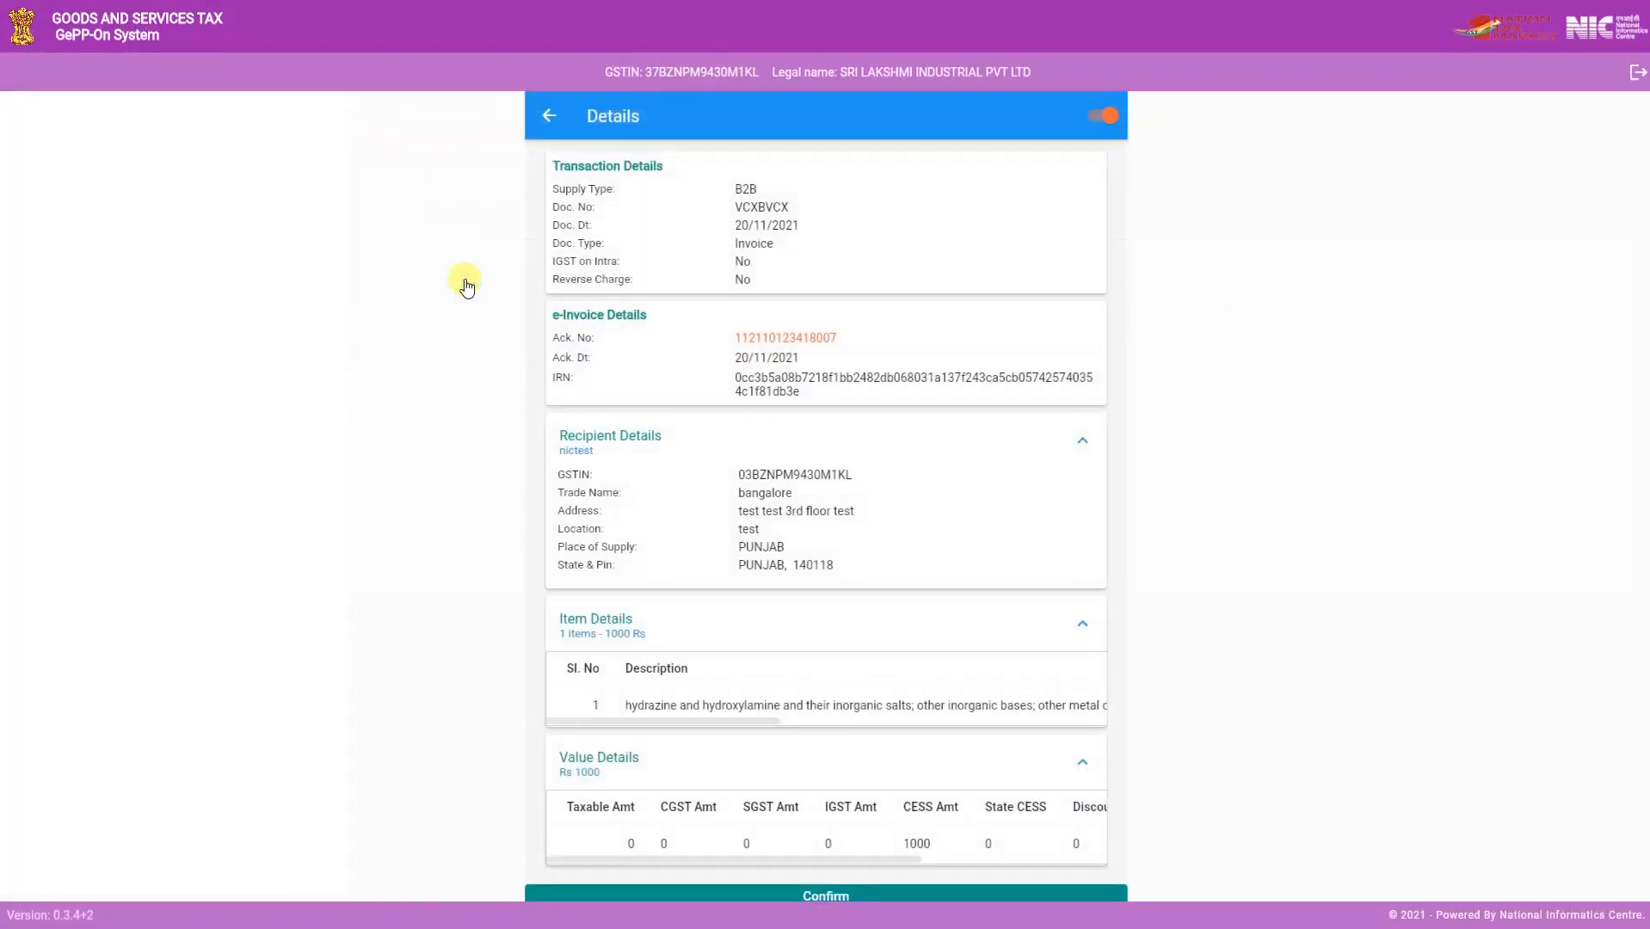
scroll(850, 562, down, 1)
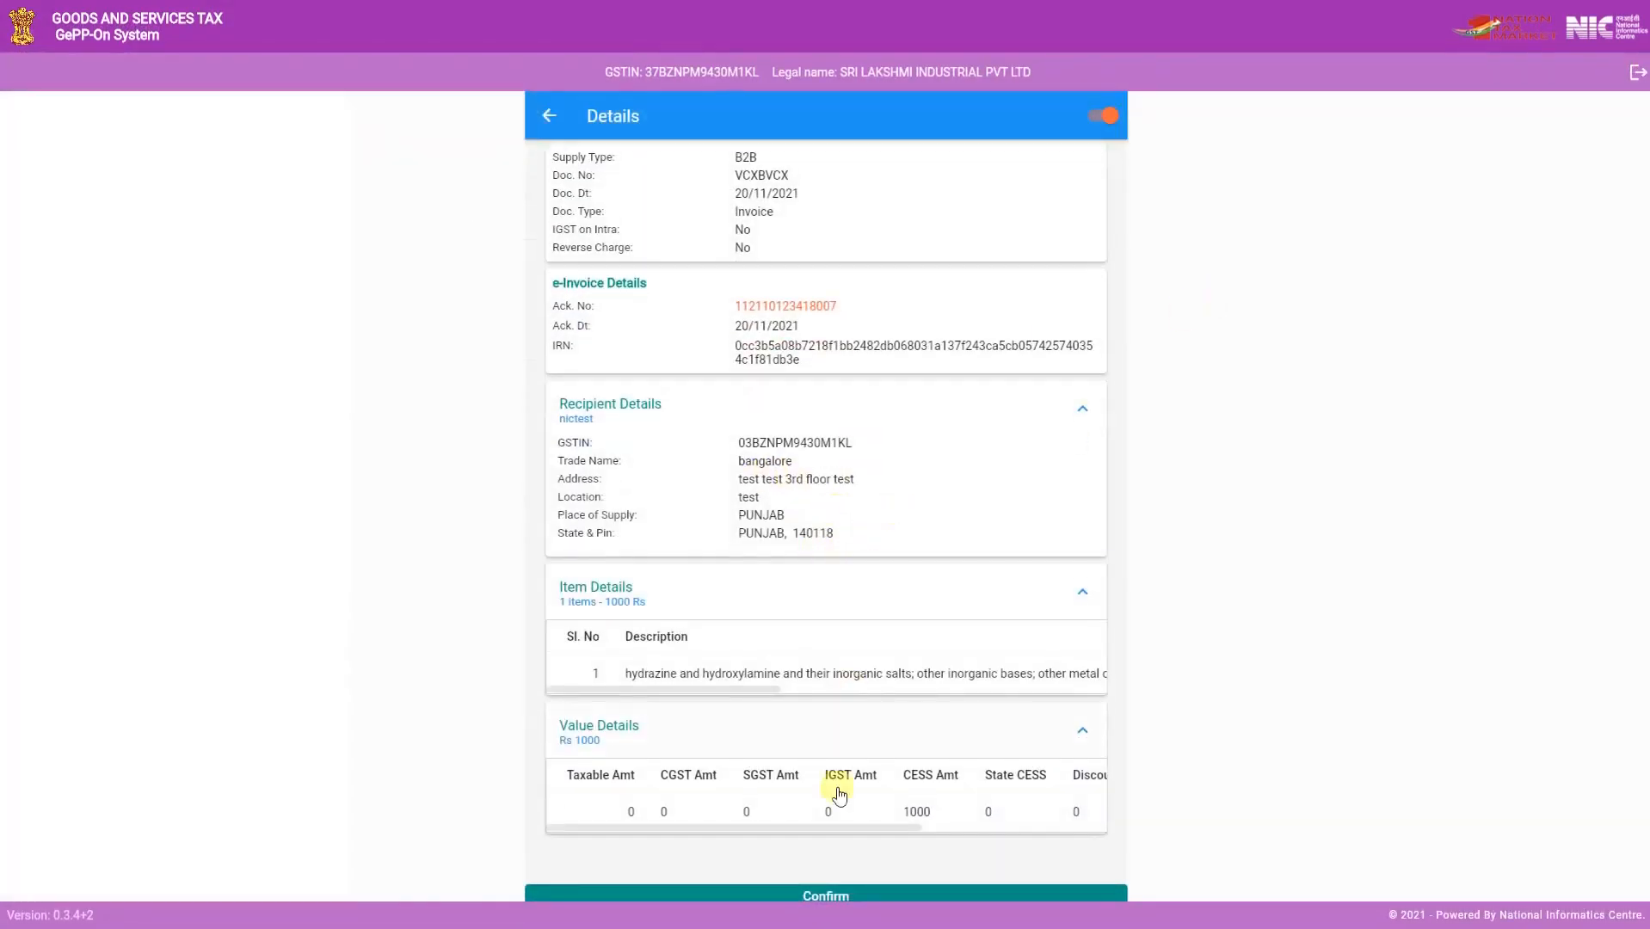
click(826, 896)
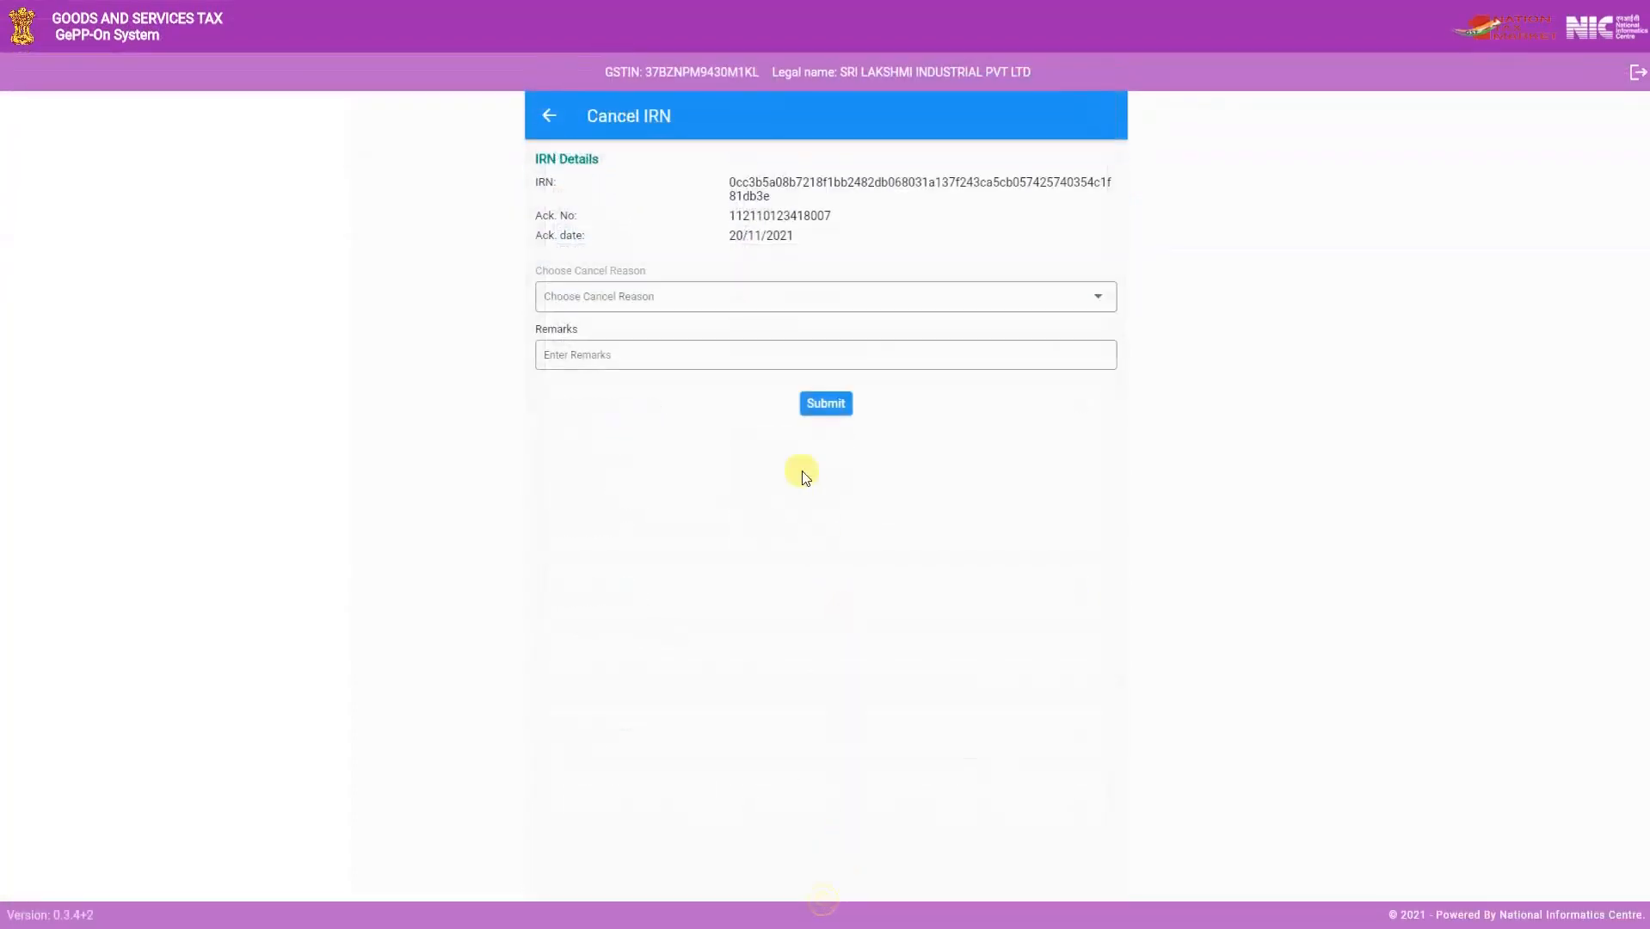
- Cancel the invoice's IRN with the reason Order Cancelled and the remark CANCELLED
click(719, 295)
click(607, 337)
click(609, 365)
text(C)
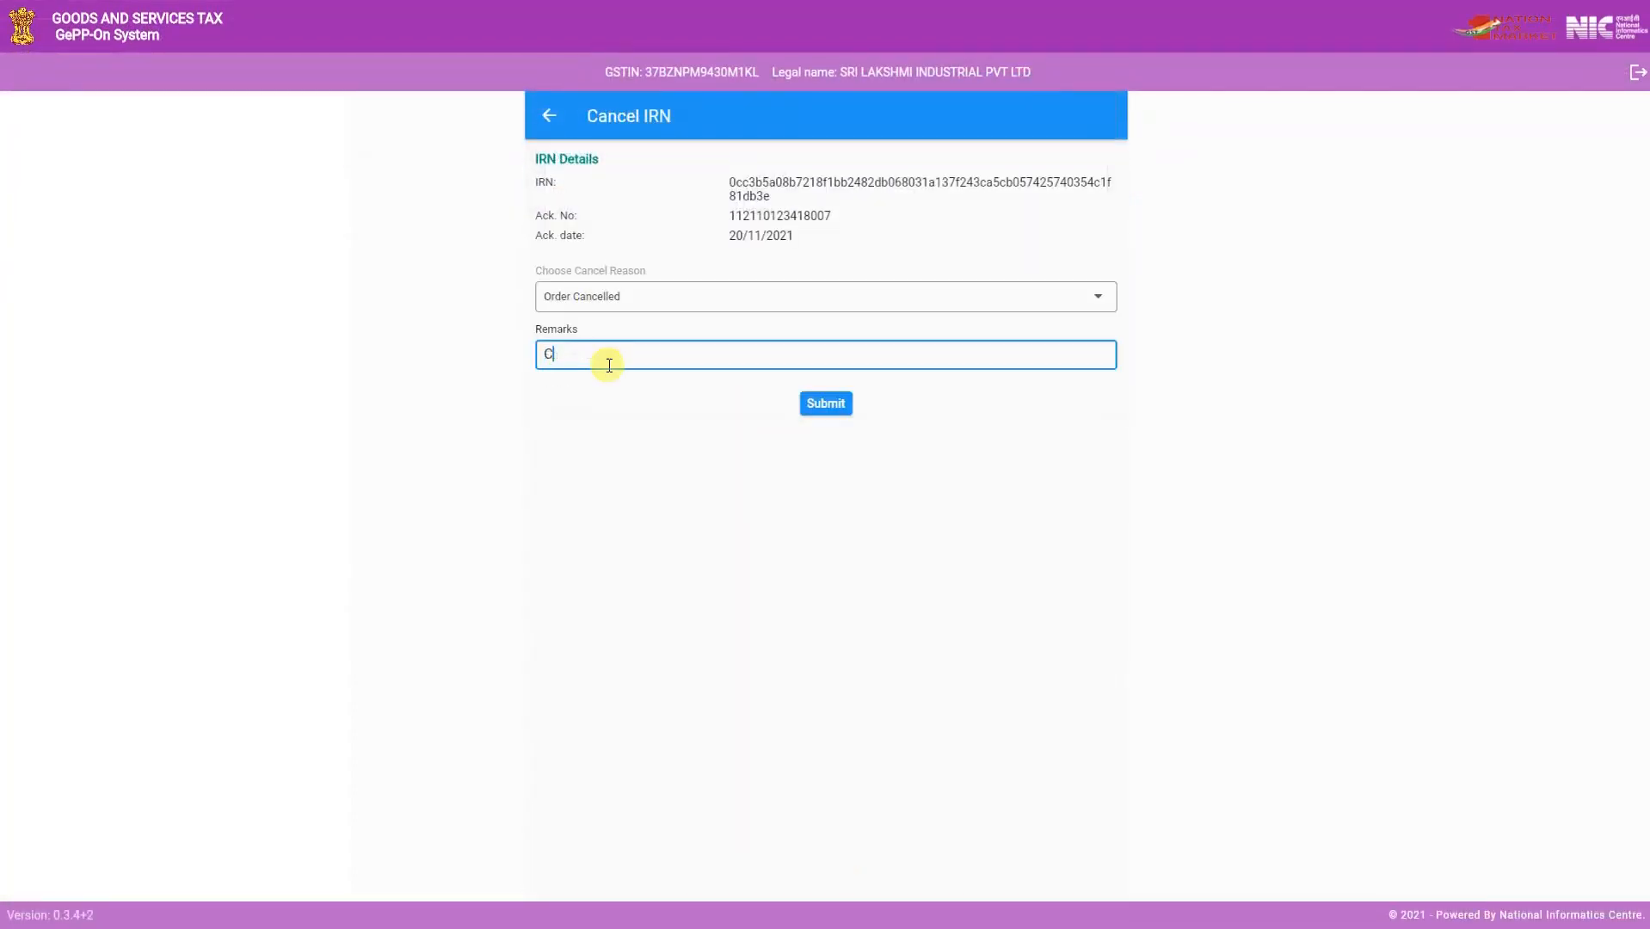
text(ANCELLED)
click(836, 409)
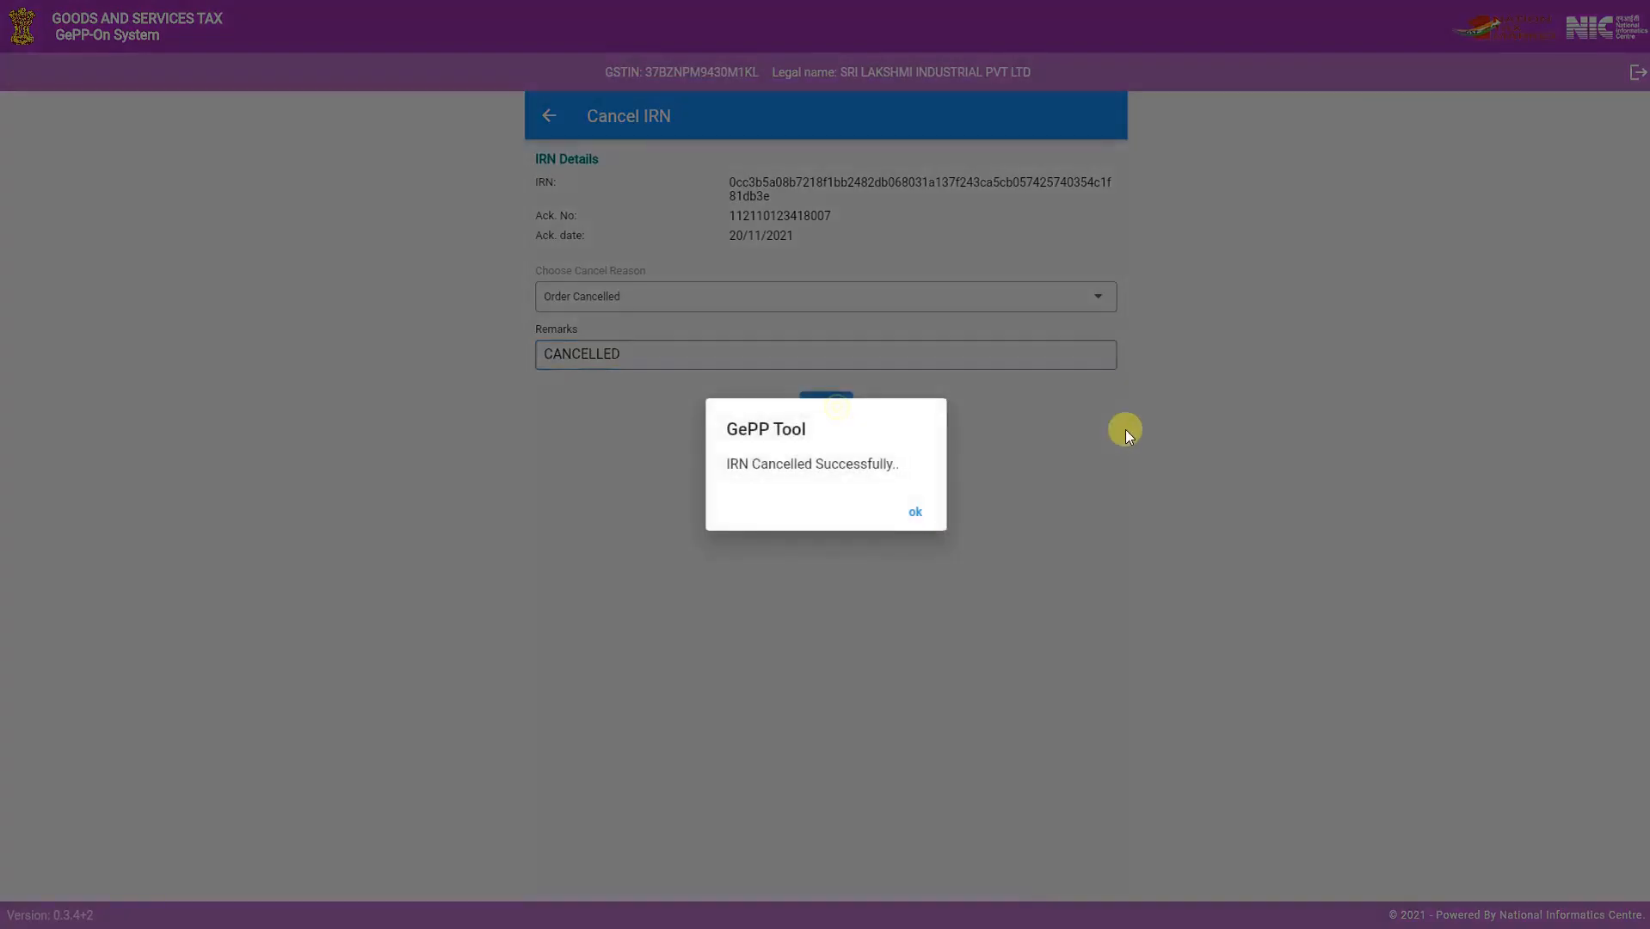
click(917, 512)
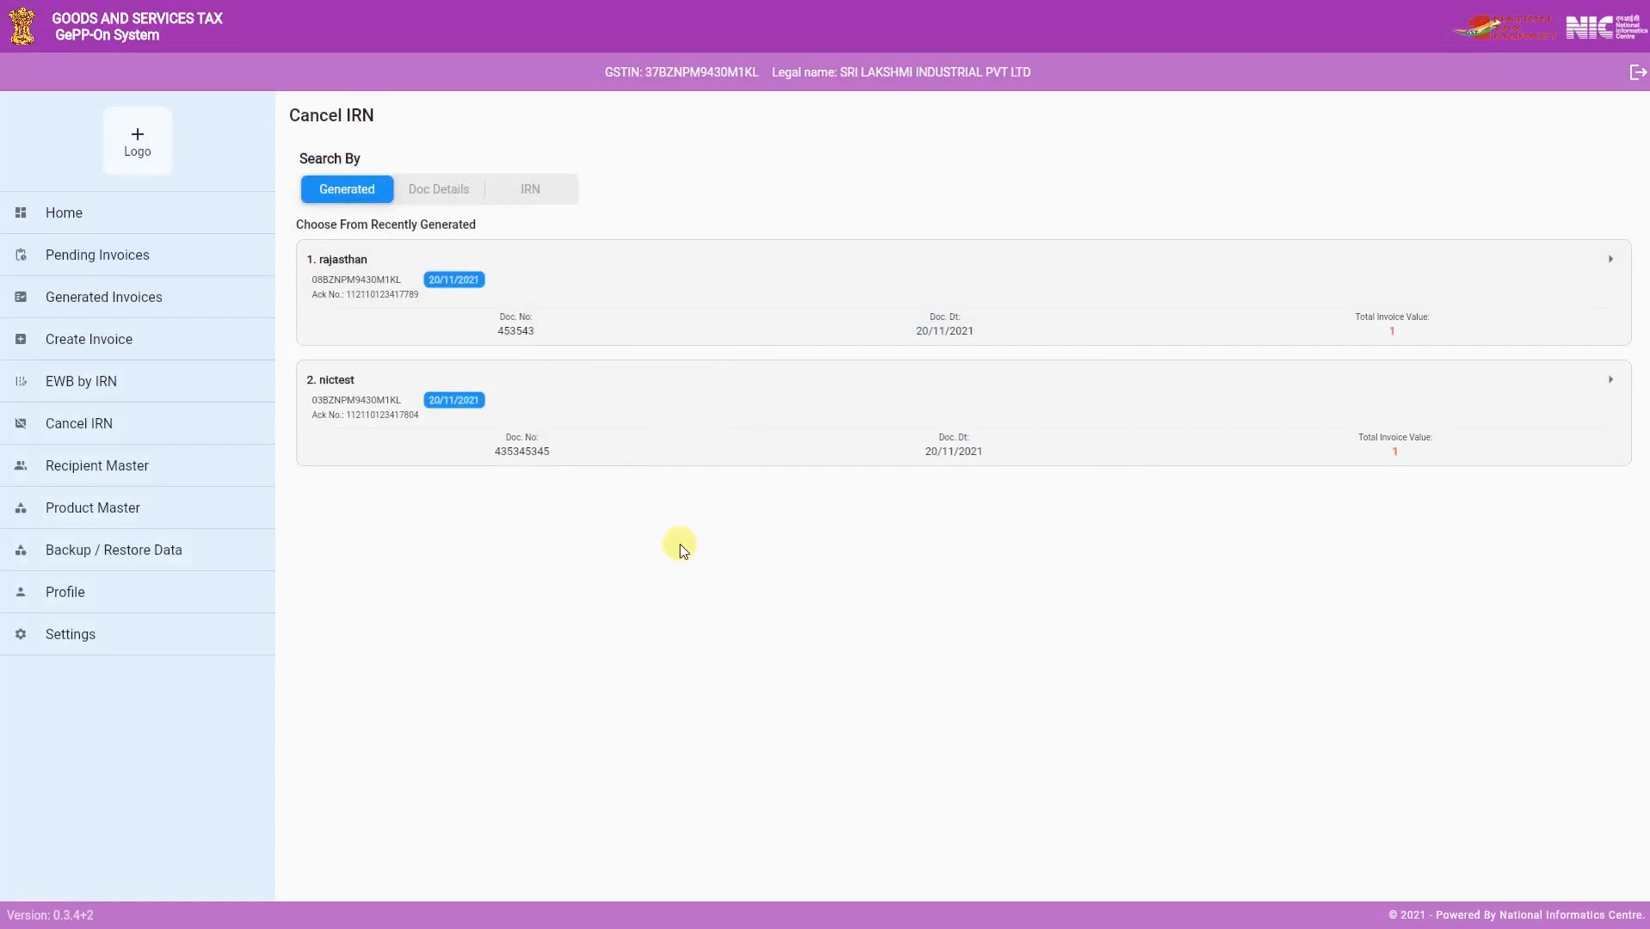
- Look over the EWB by IRN search options and confirm the recently generated invoice 453543 for an e-Way Bill
click(112, 383)
click(471, 192)
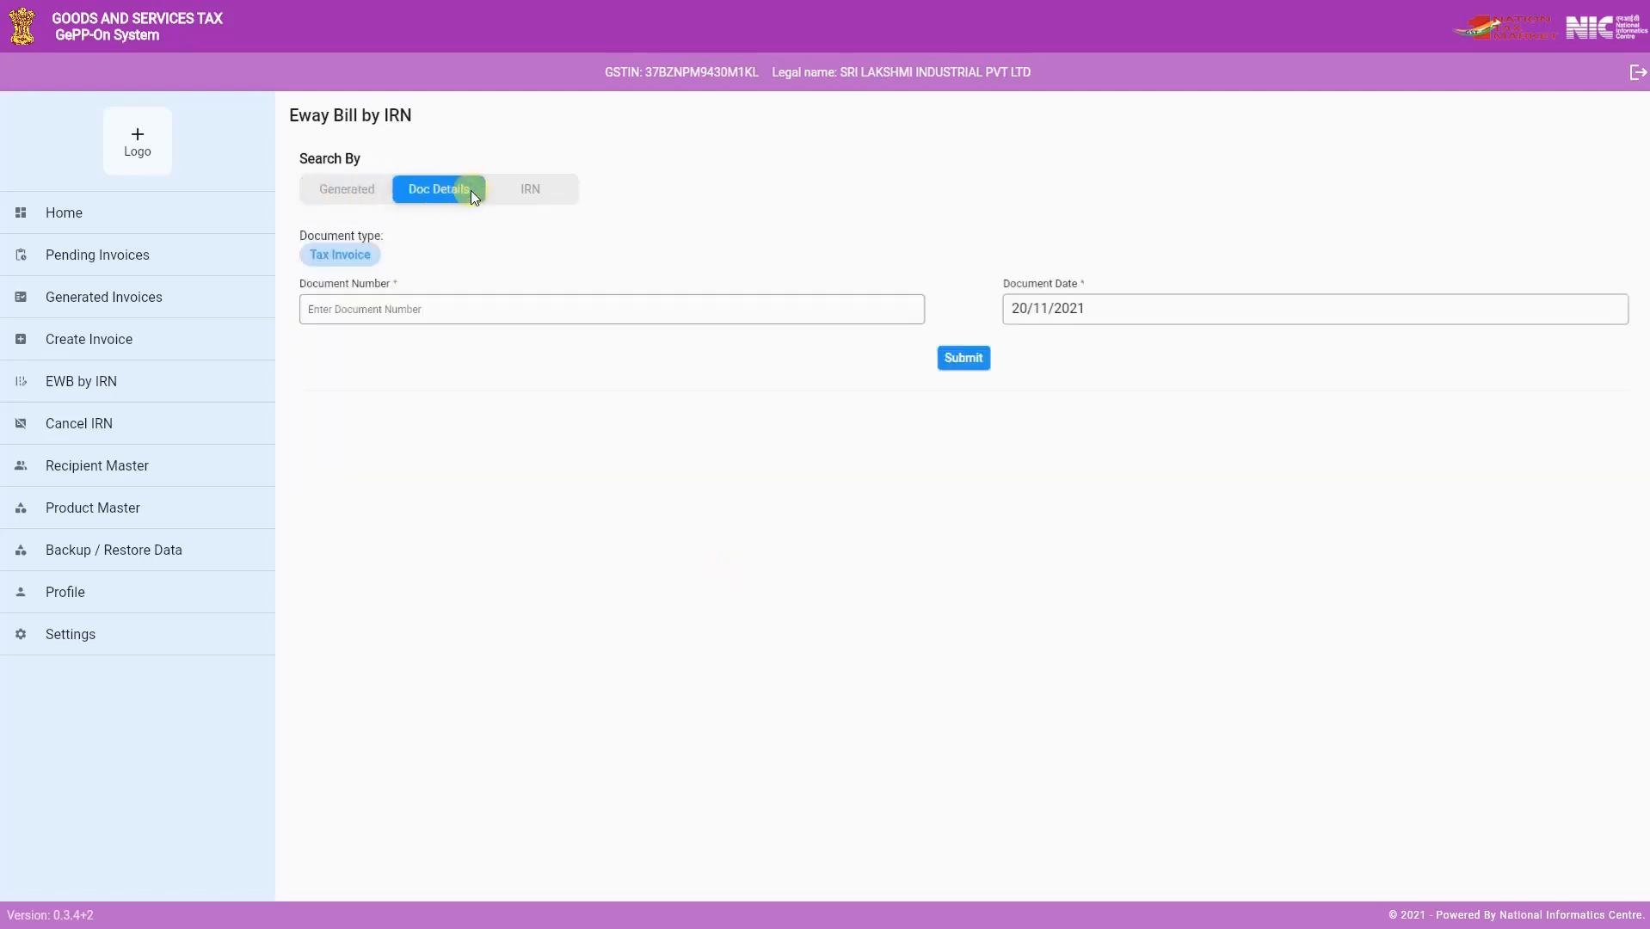
click(525, 191)
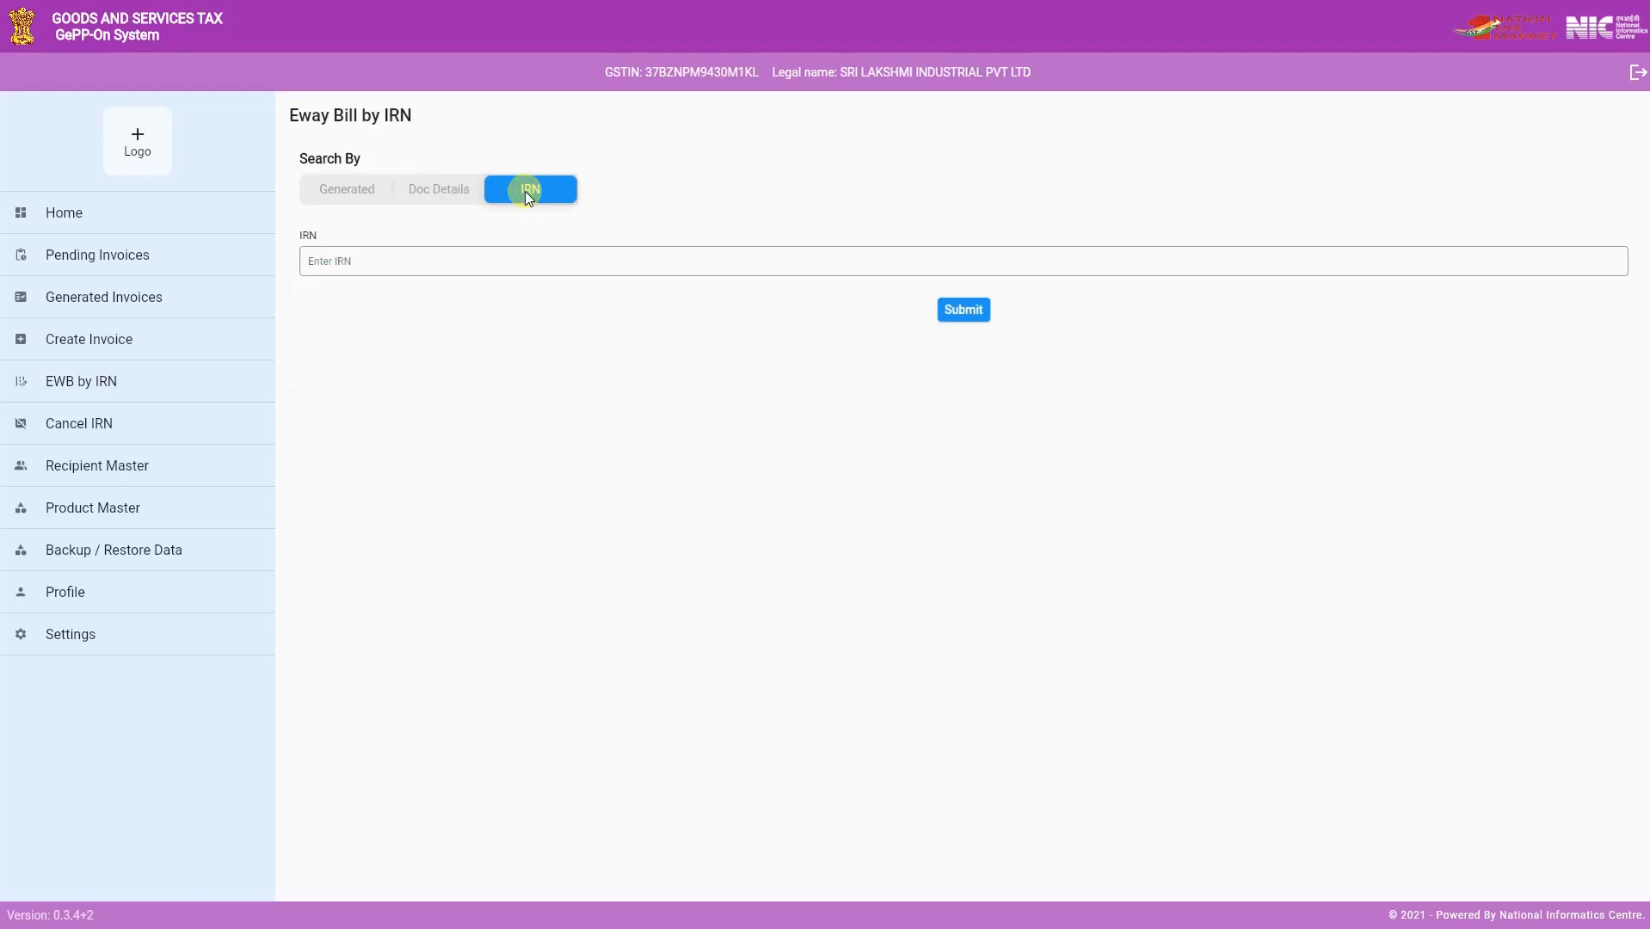
click(346, 193)
click(381, 295)
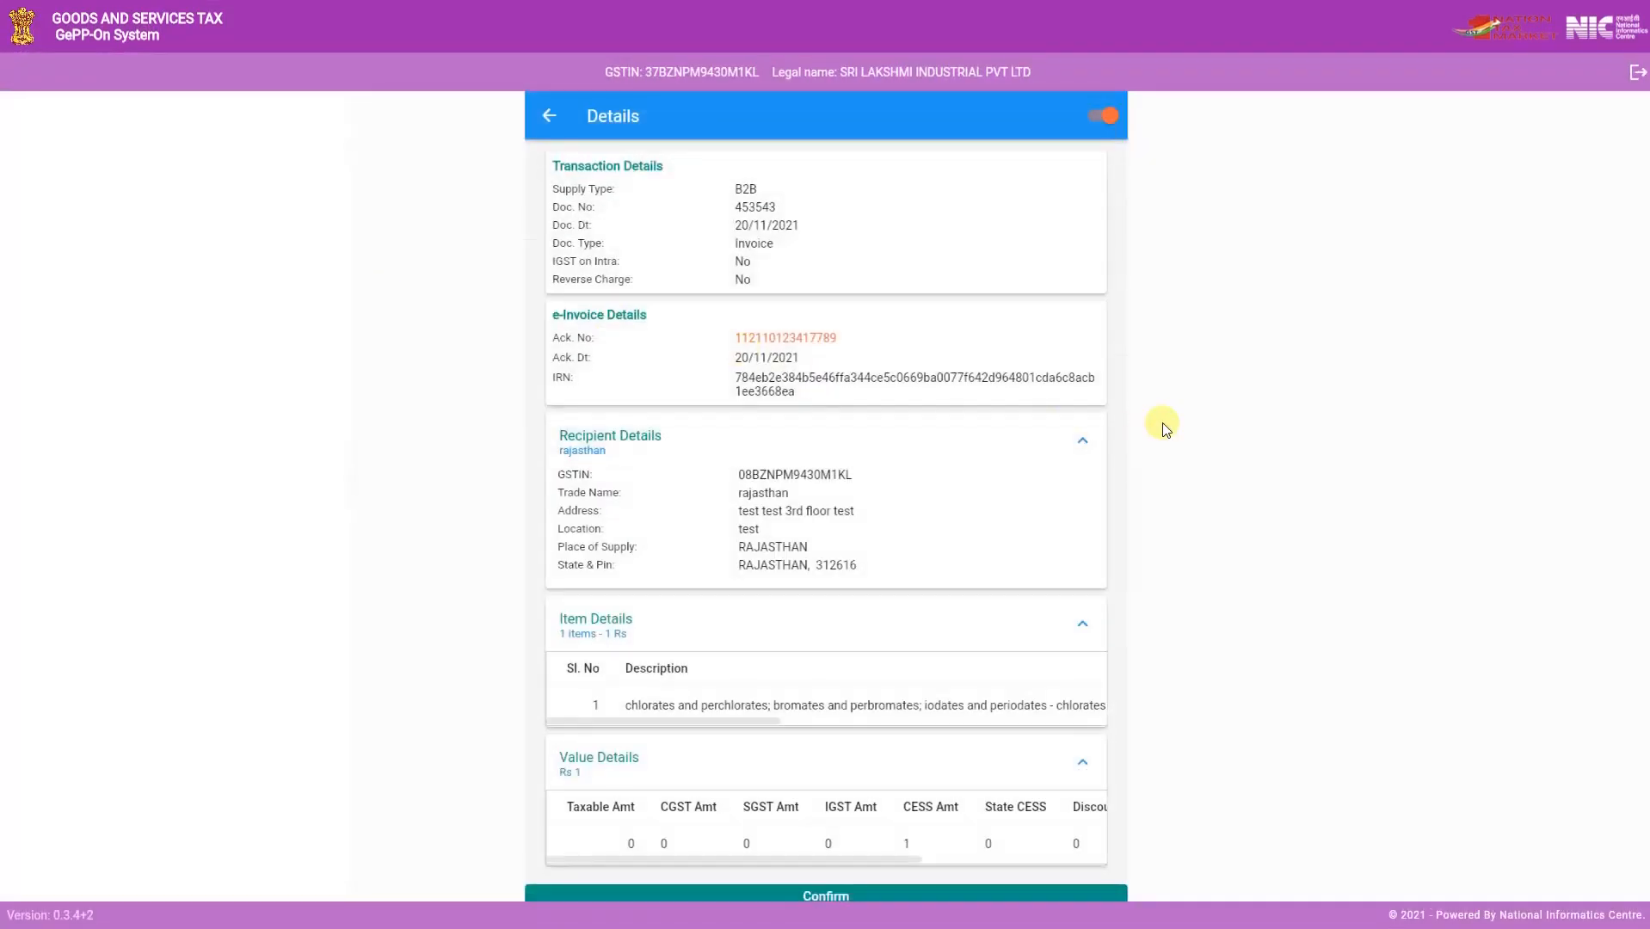
click(949, 895)
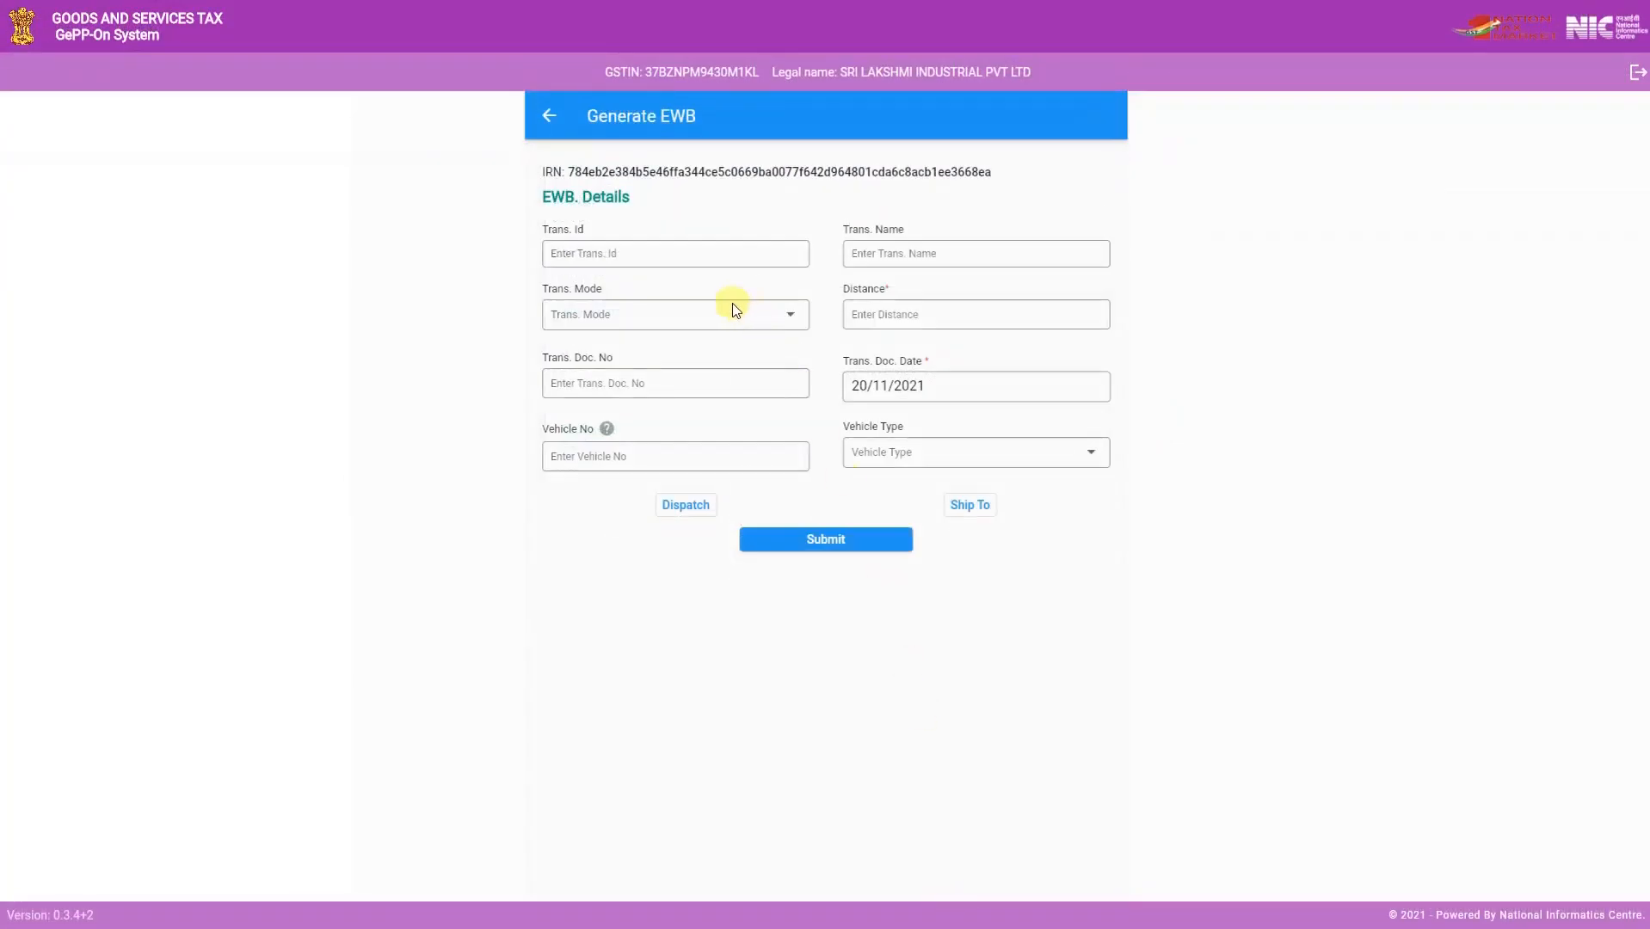
- Set the e-Way Bill's transporter to the saved Punjab recipient nictest, with transport mode Road and distance 0
click(608, 253)
text(03)
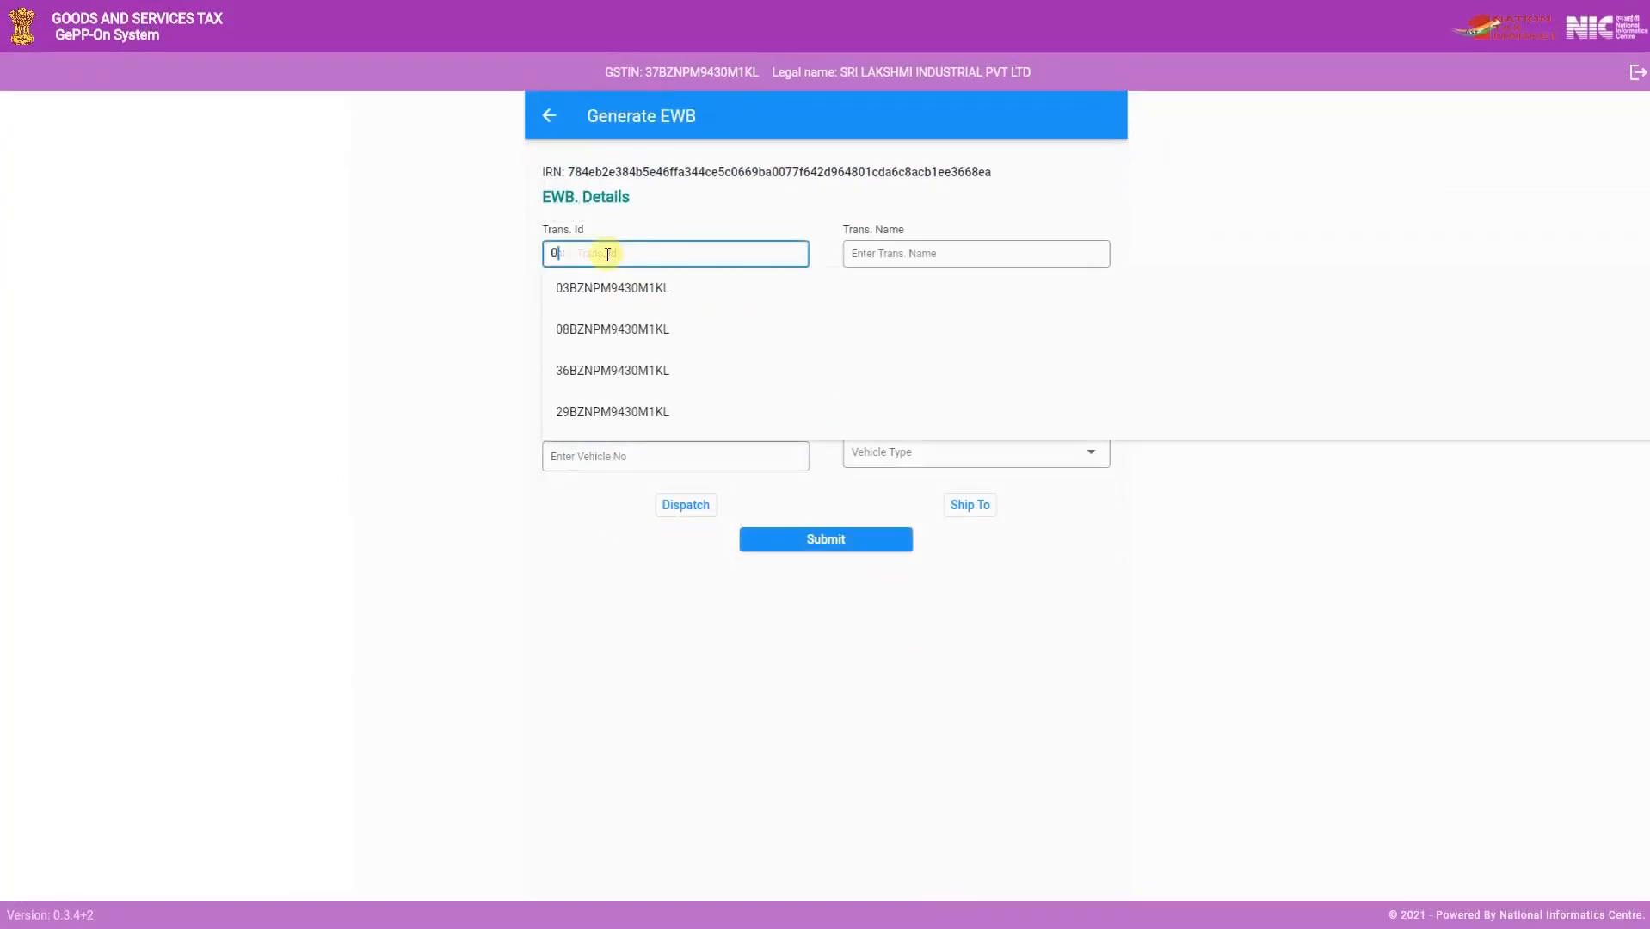
click(615, 284)
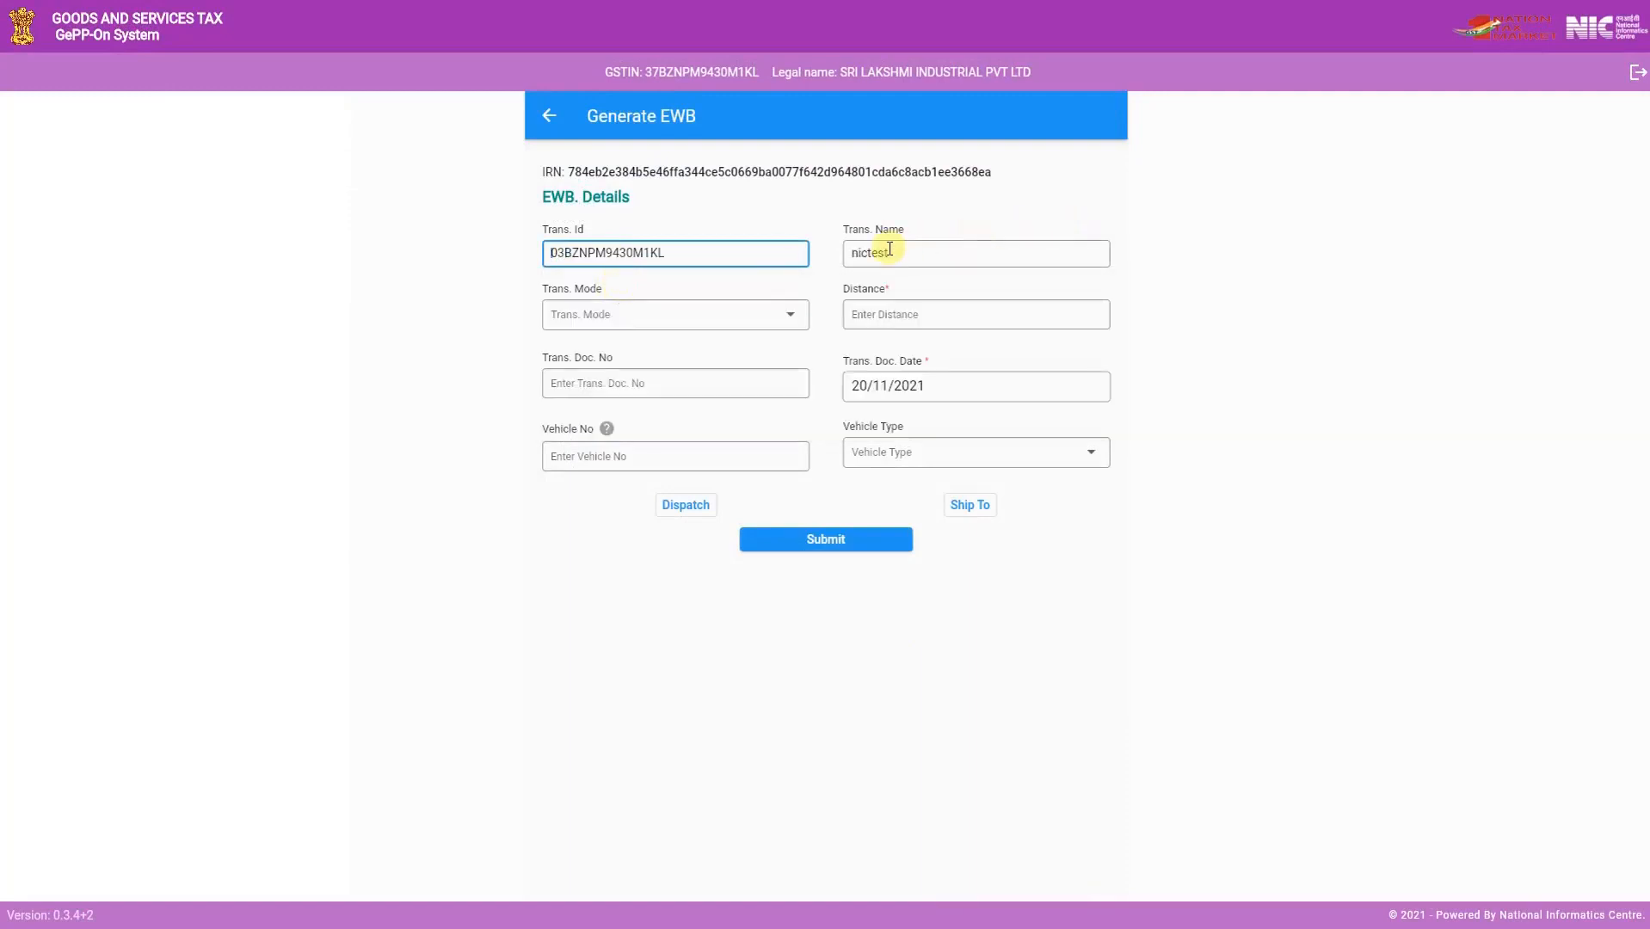
click(693, 321)
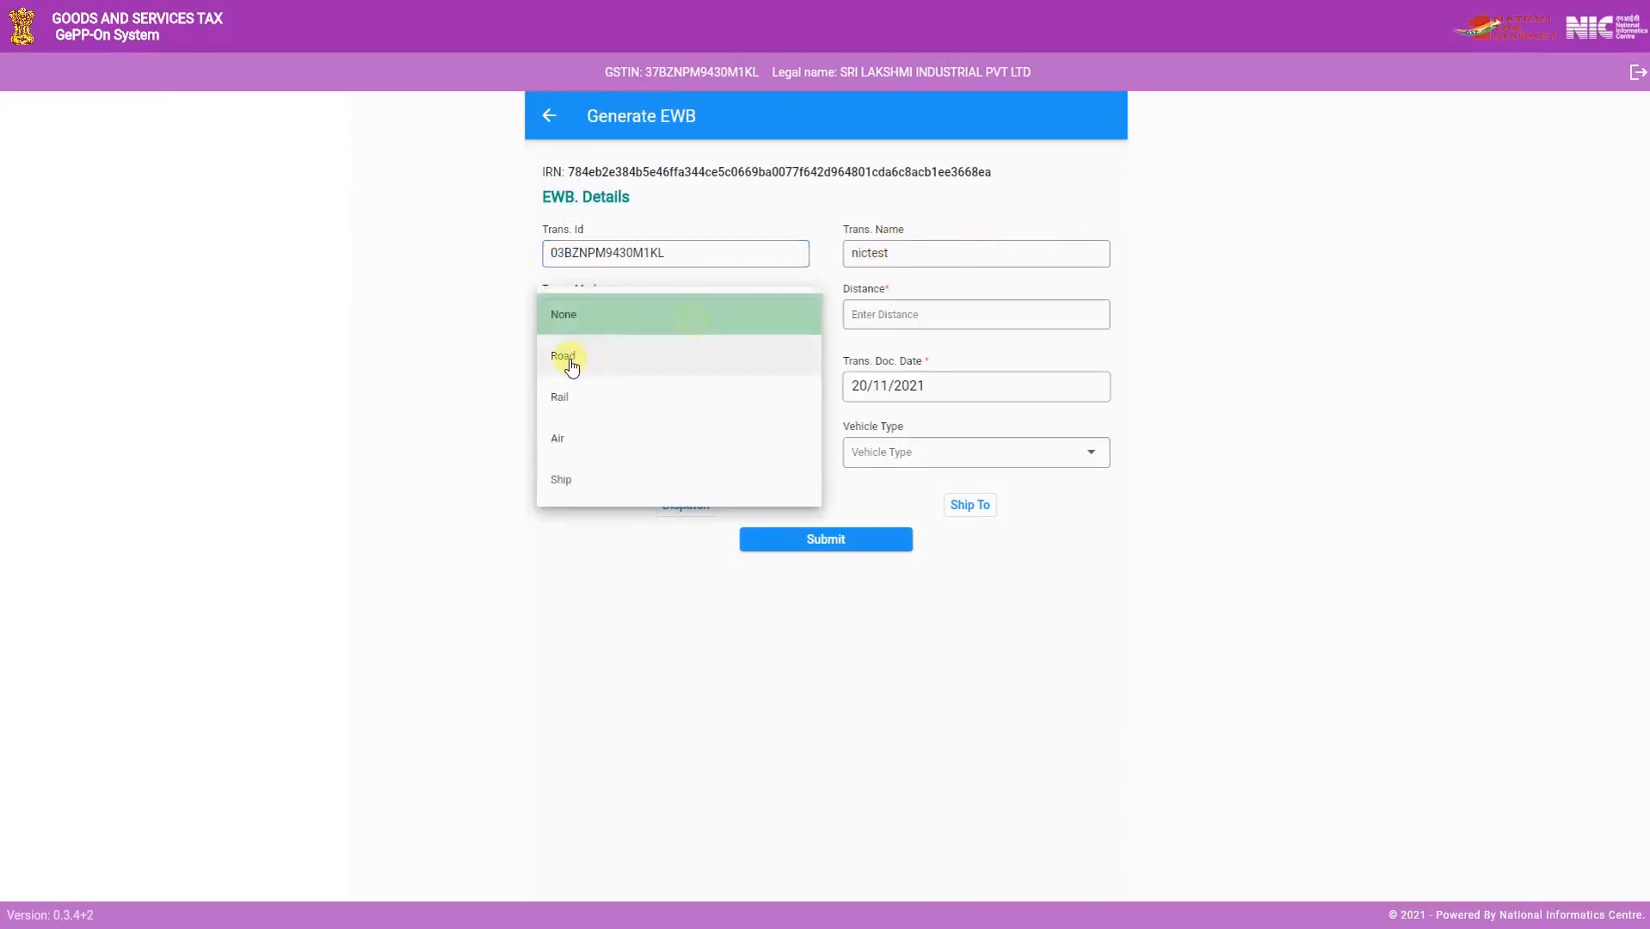
click(679, 317)
click(908, 315)
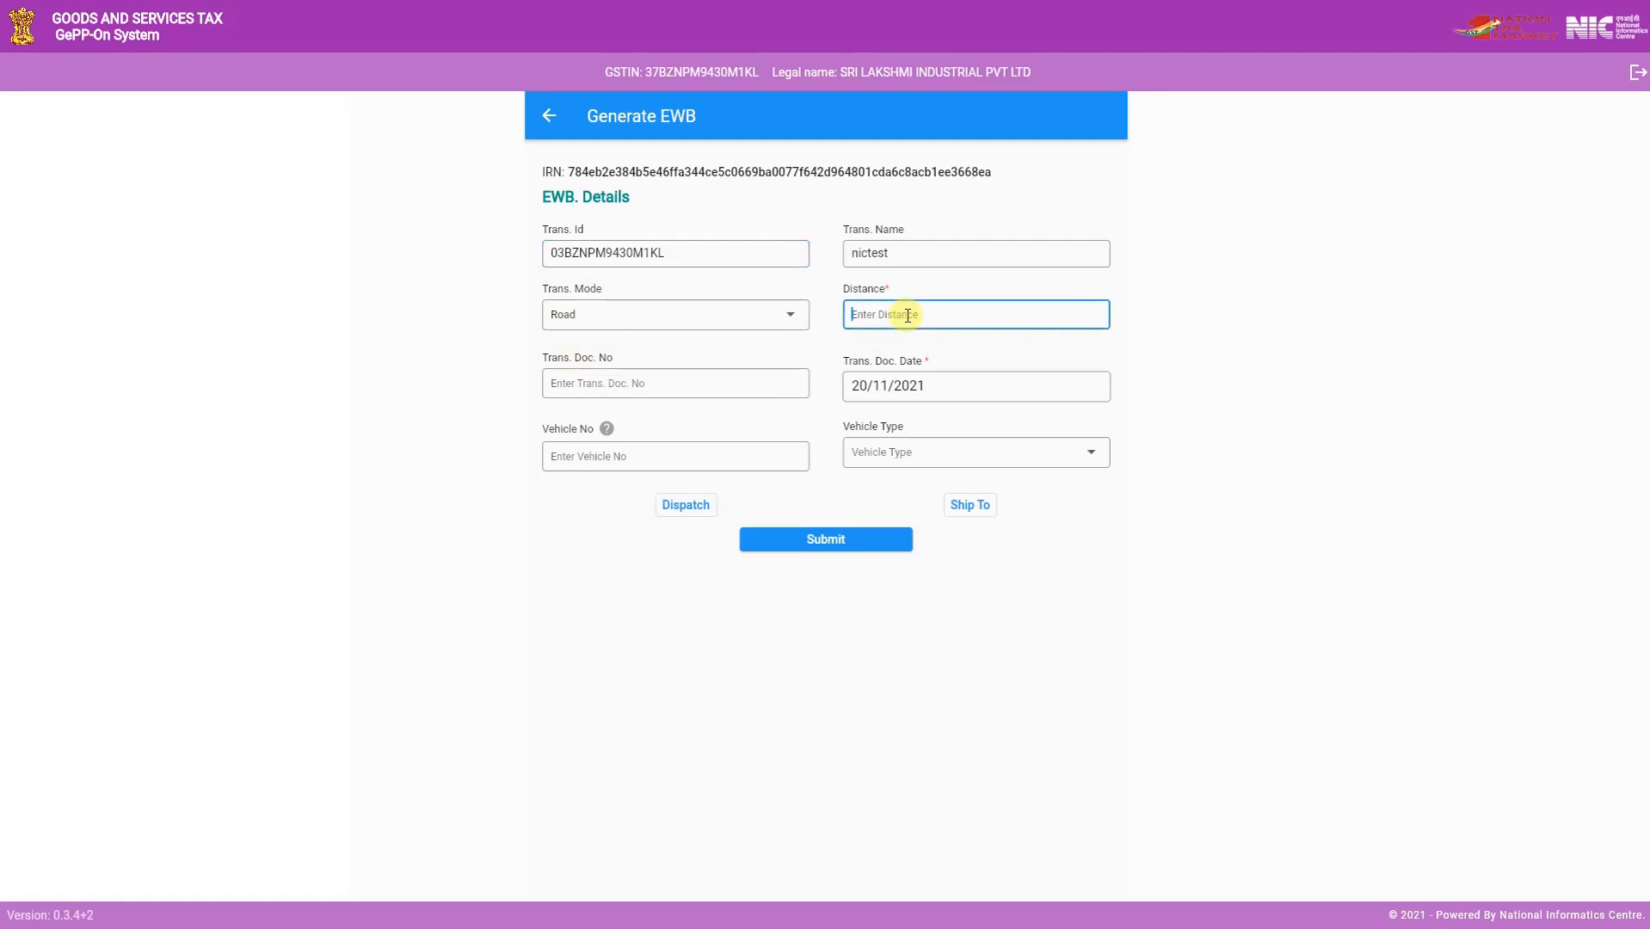
text(1)
key(BackSpace)
text(0)
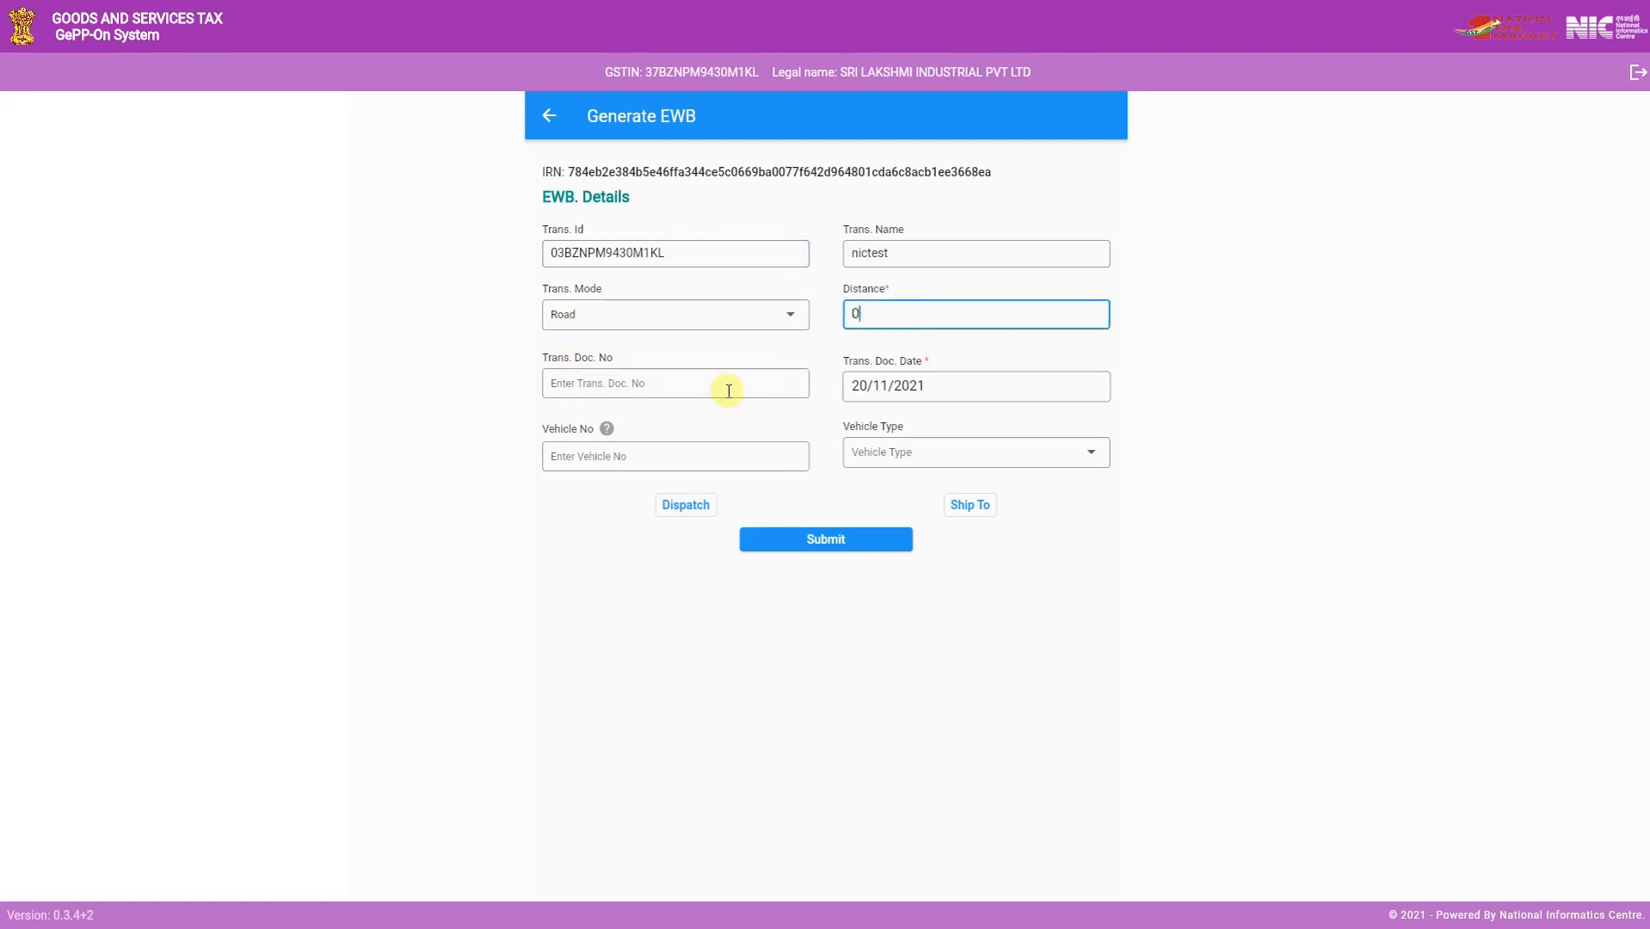
- Enter transport document number 12334, vehicle number AP01HS1234 and vehicle type Regular, and submit the e-Way Bill
click(636, 383)
text(12334)
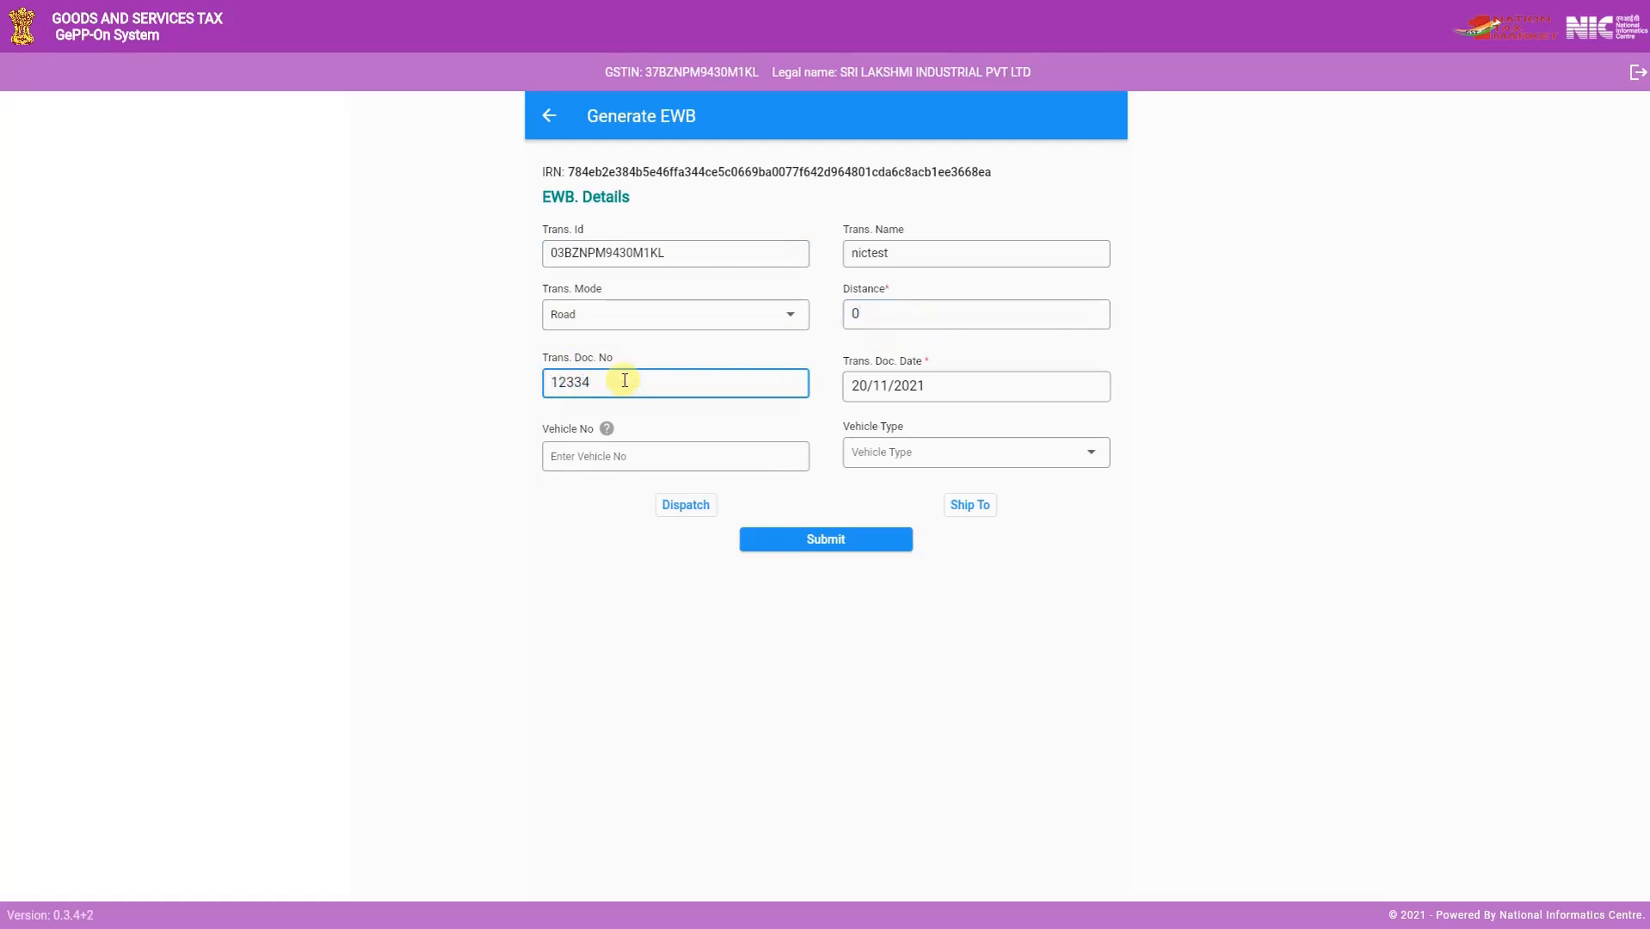
click(651, 464)
text(AP01)
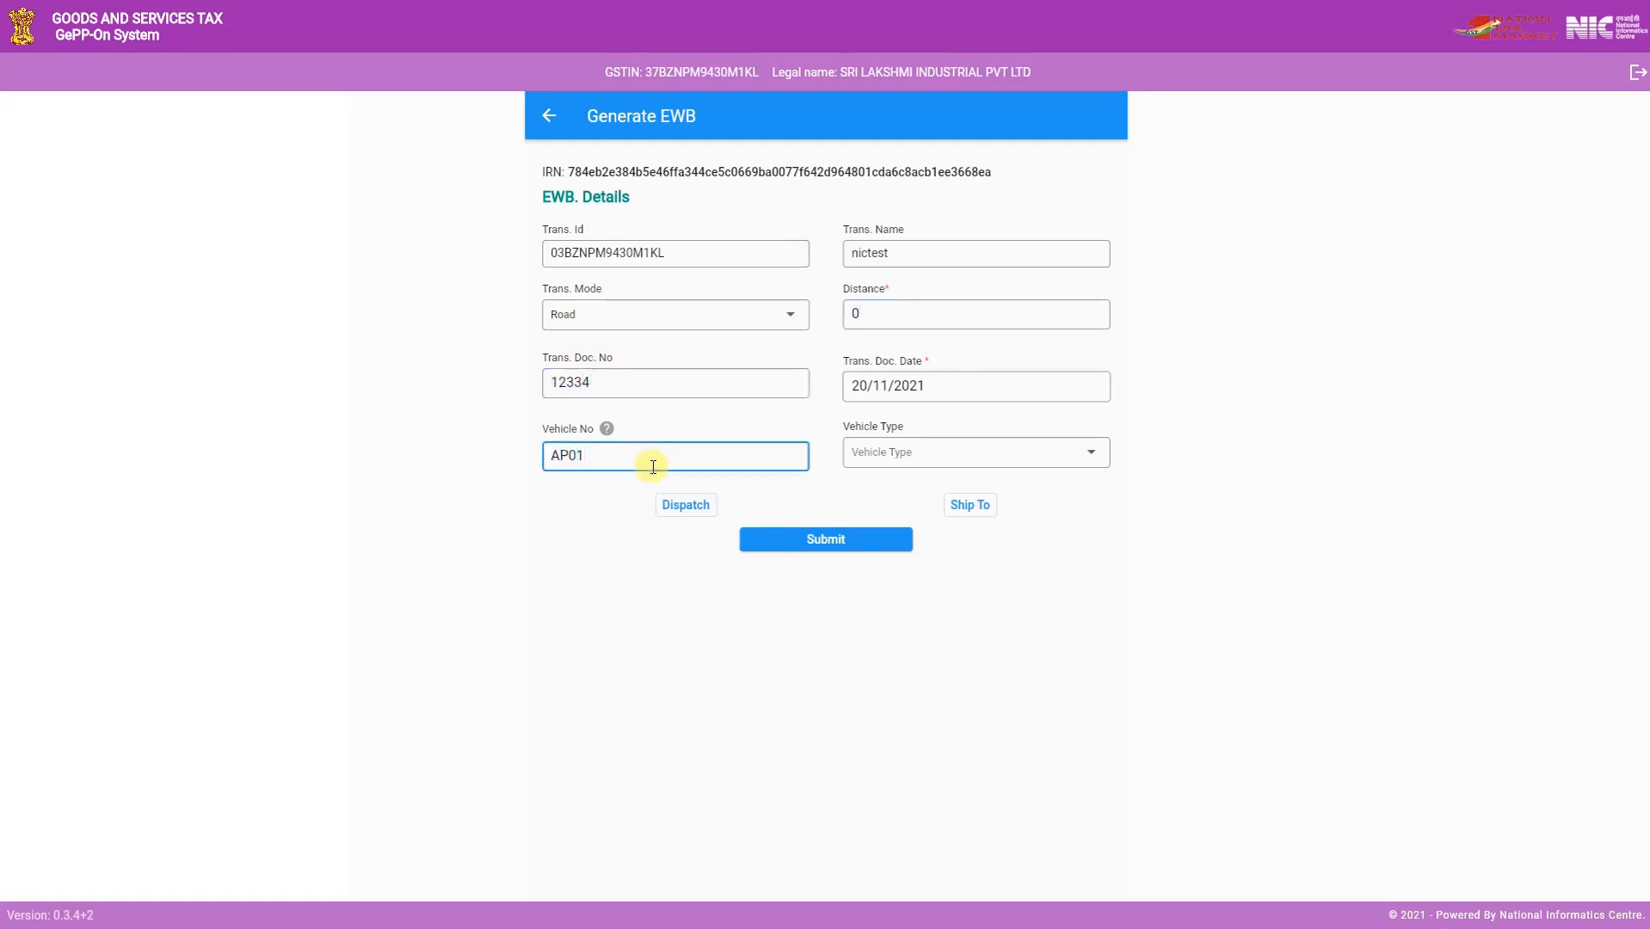
text(HS1234)
click(1075, 451)
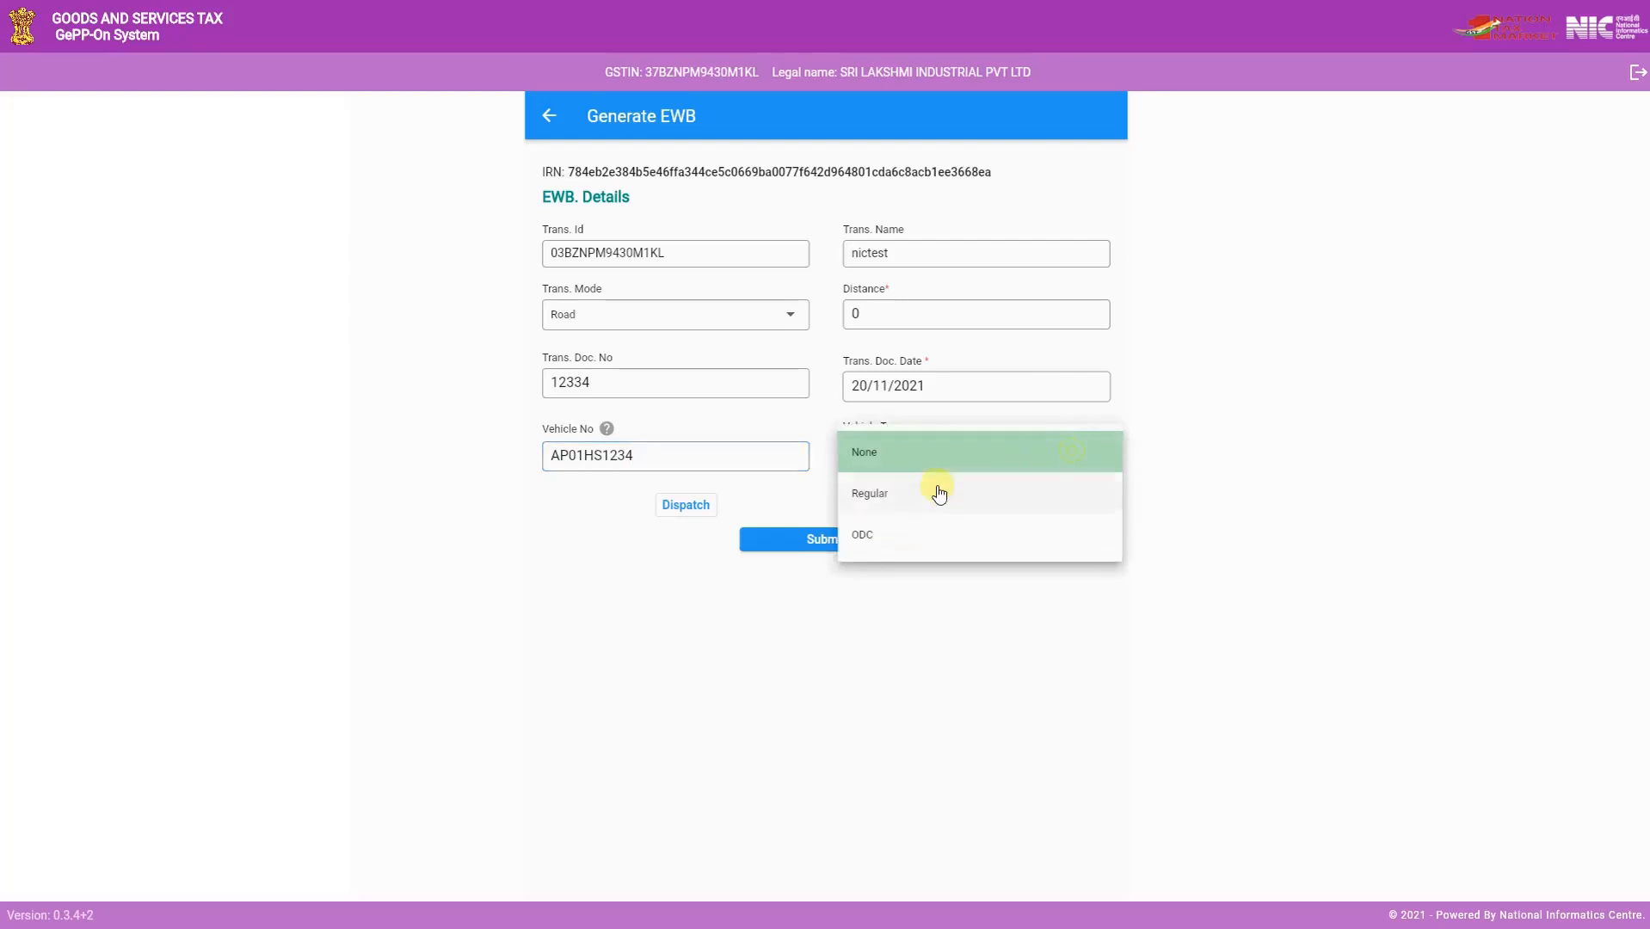
click(881, 502)
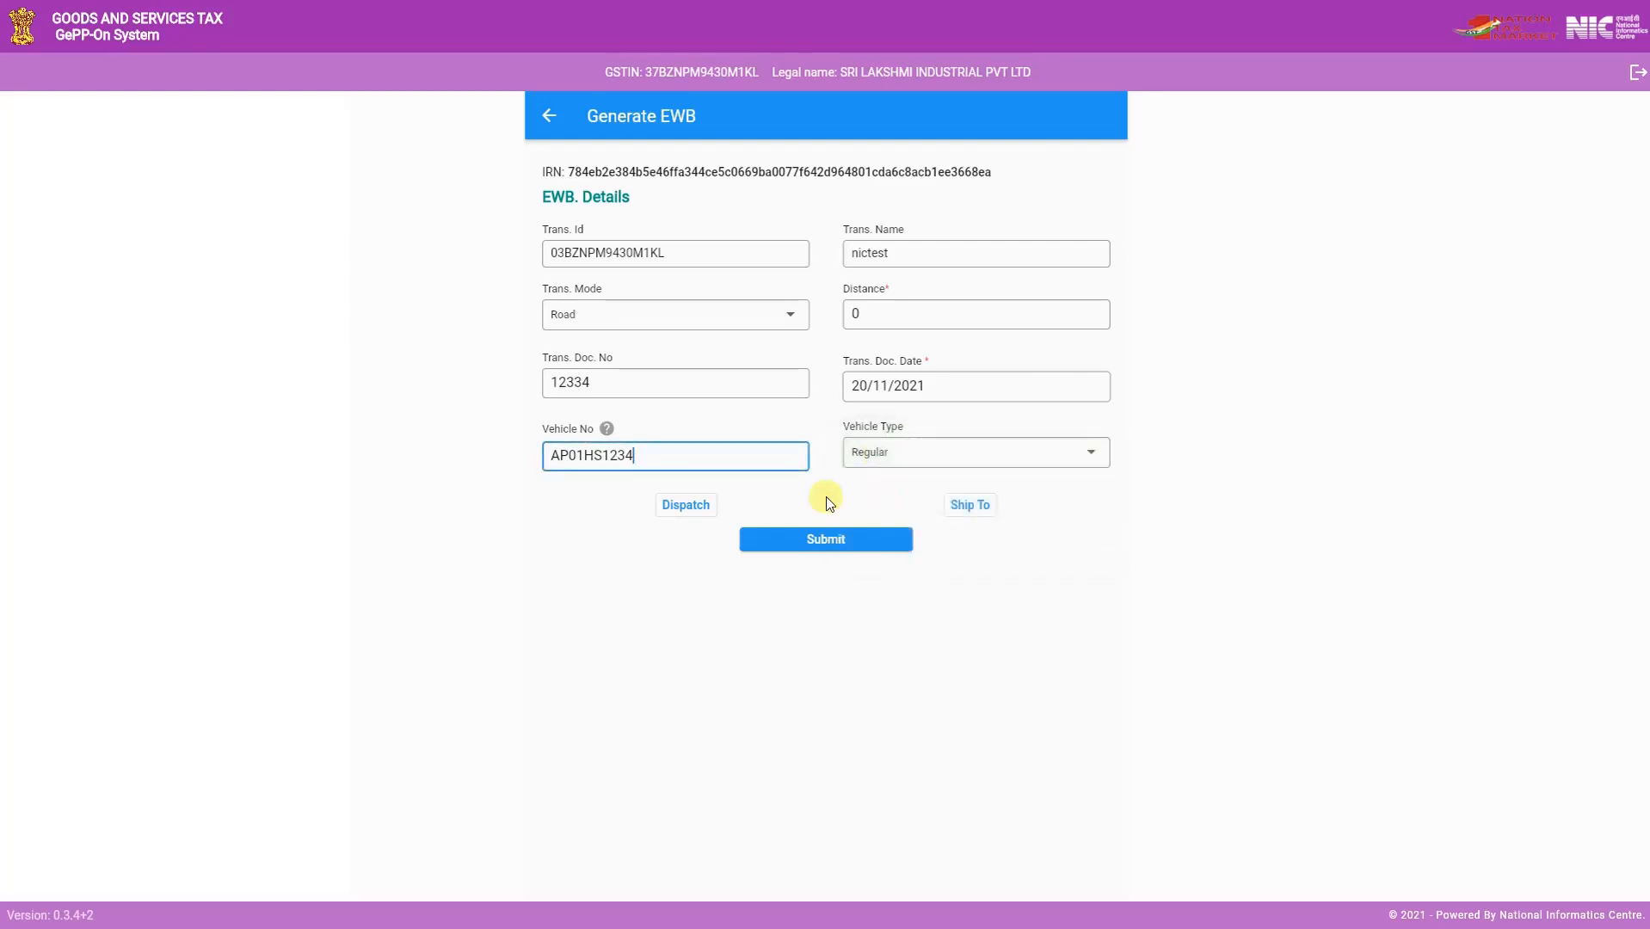
click(848, 542)
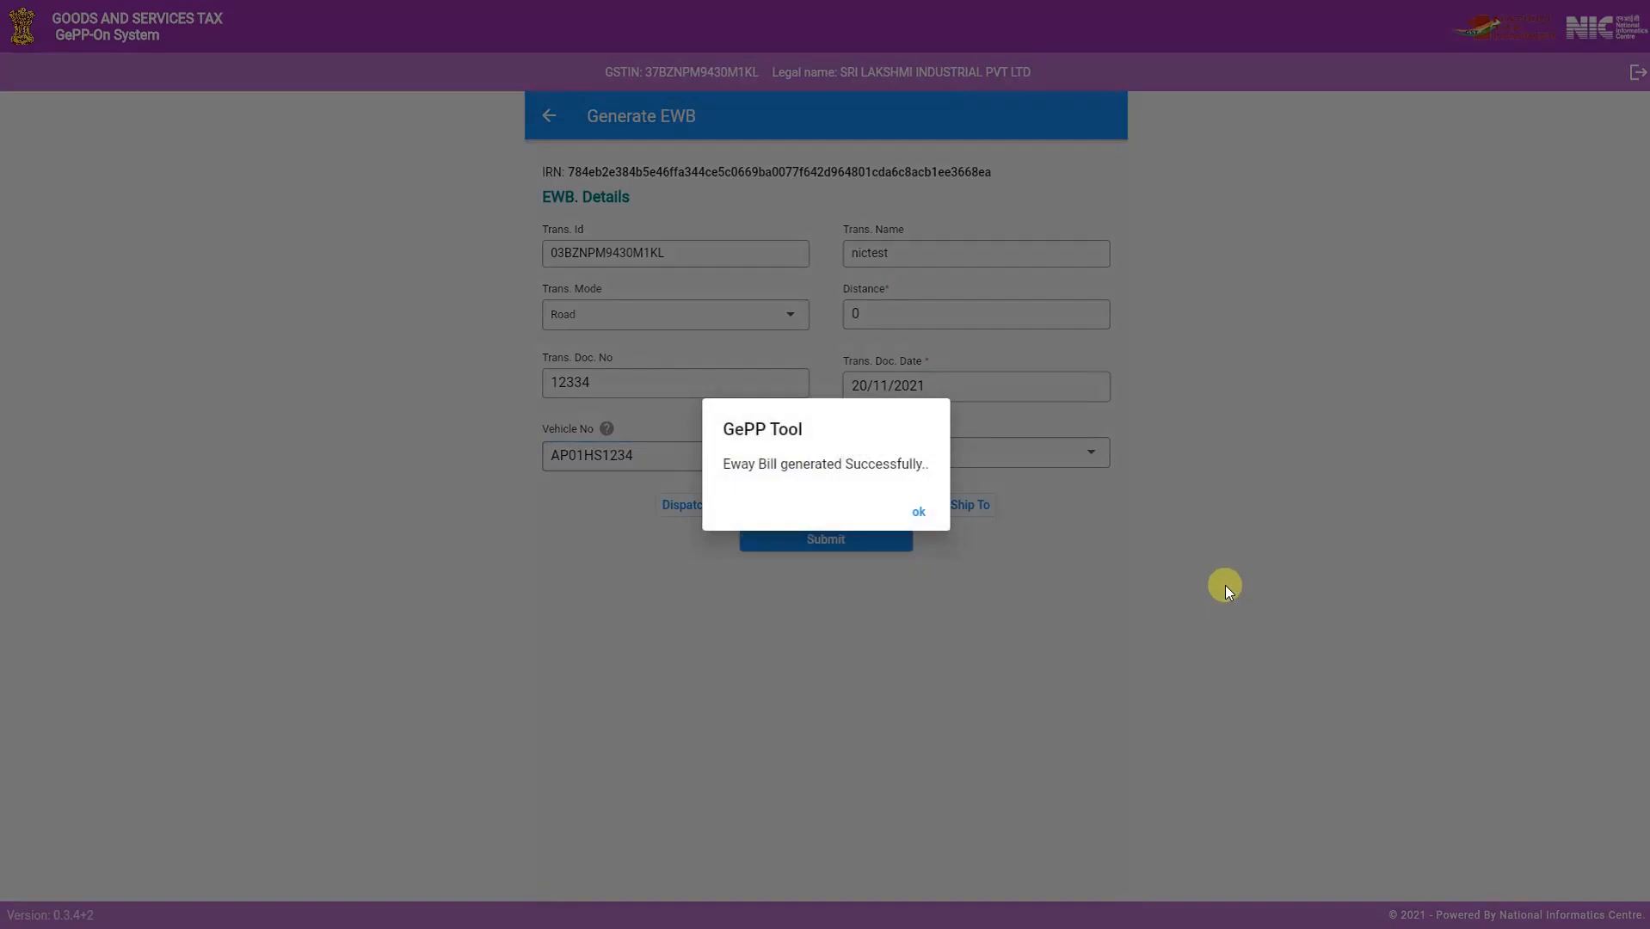
click(918, 510)
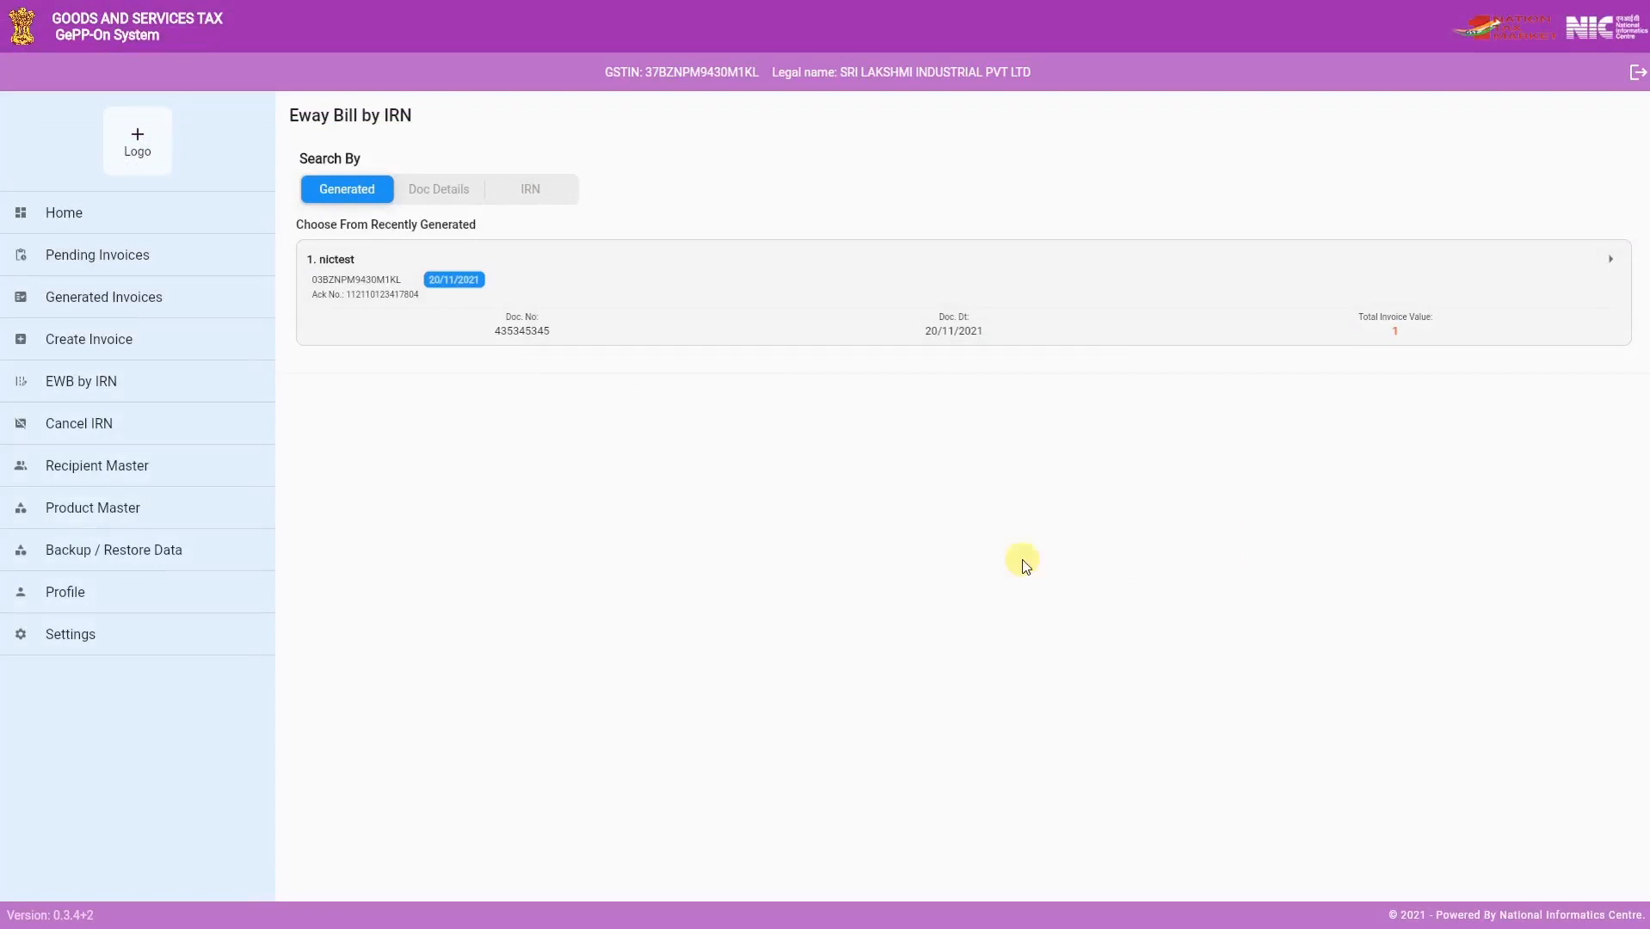
- View the recipient and product master lists and download a backup of the GePP-On data
click(138, 469)
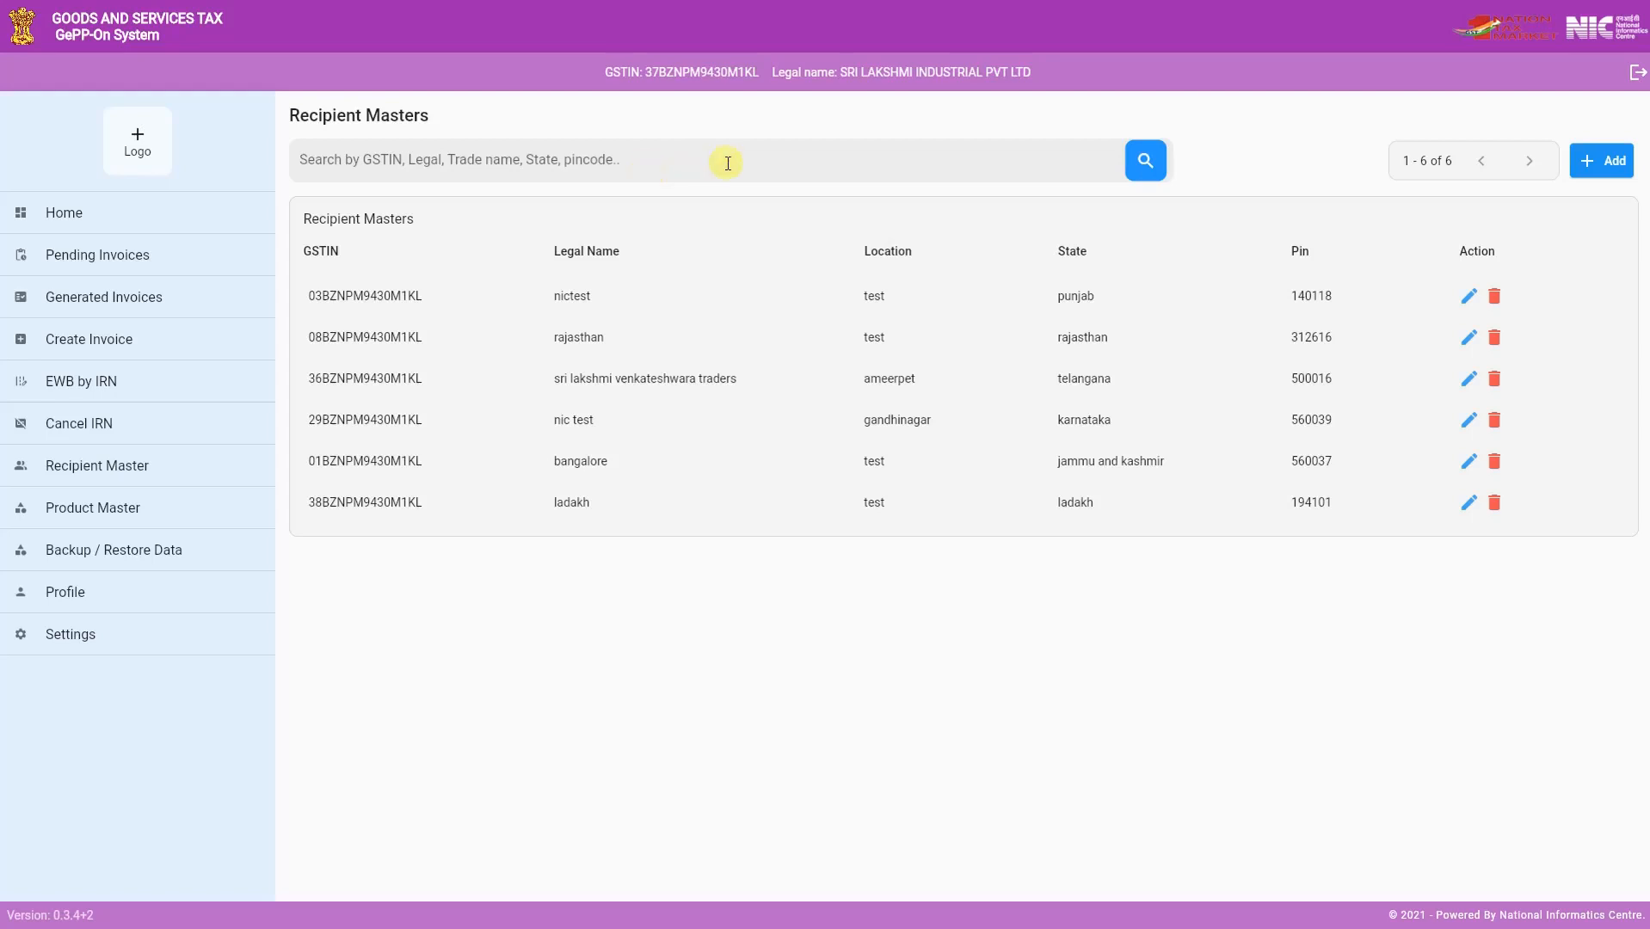
click(97, 510)
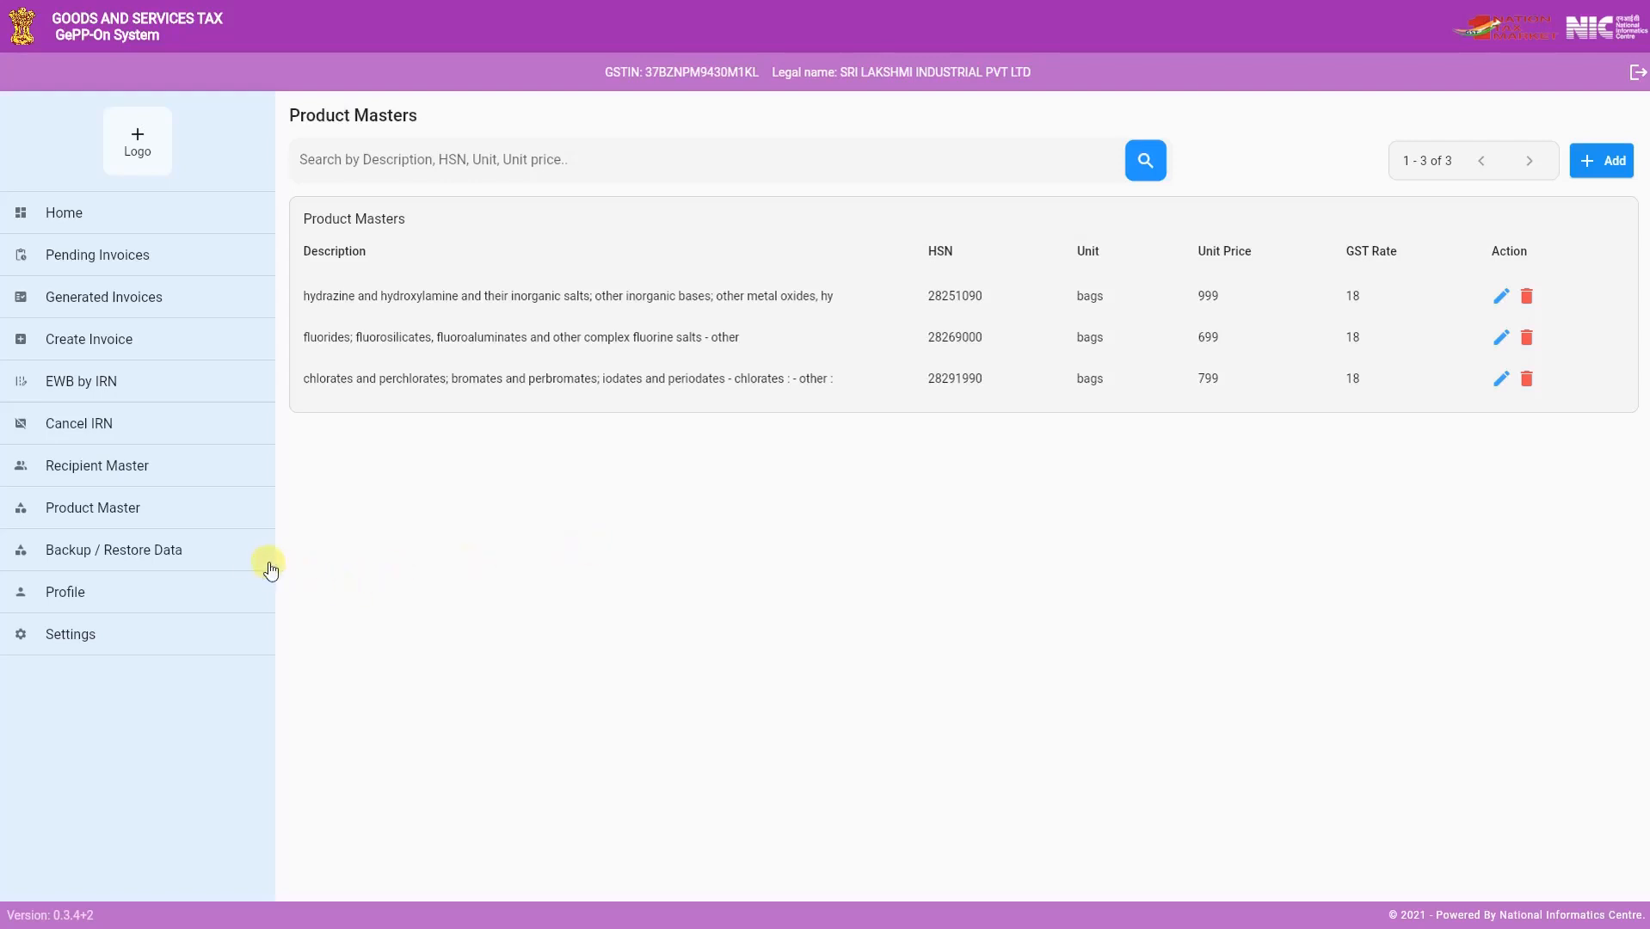
click(169, 555)
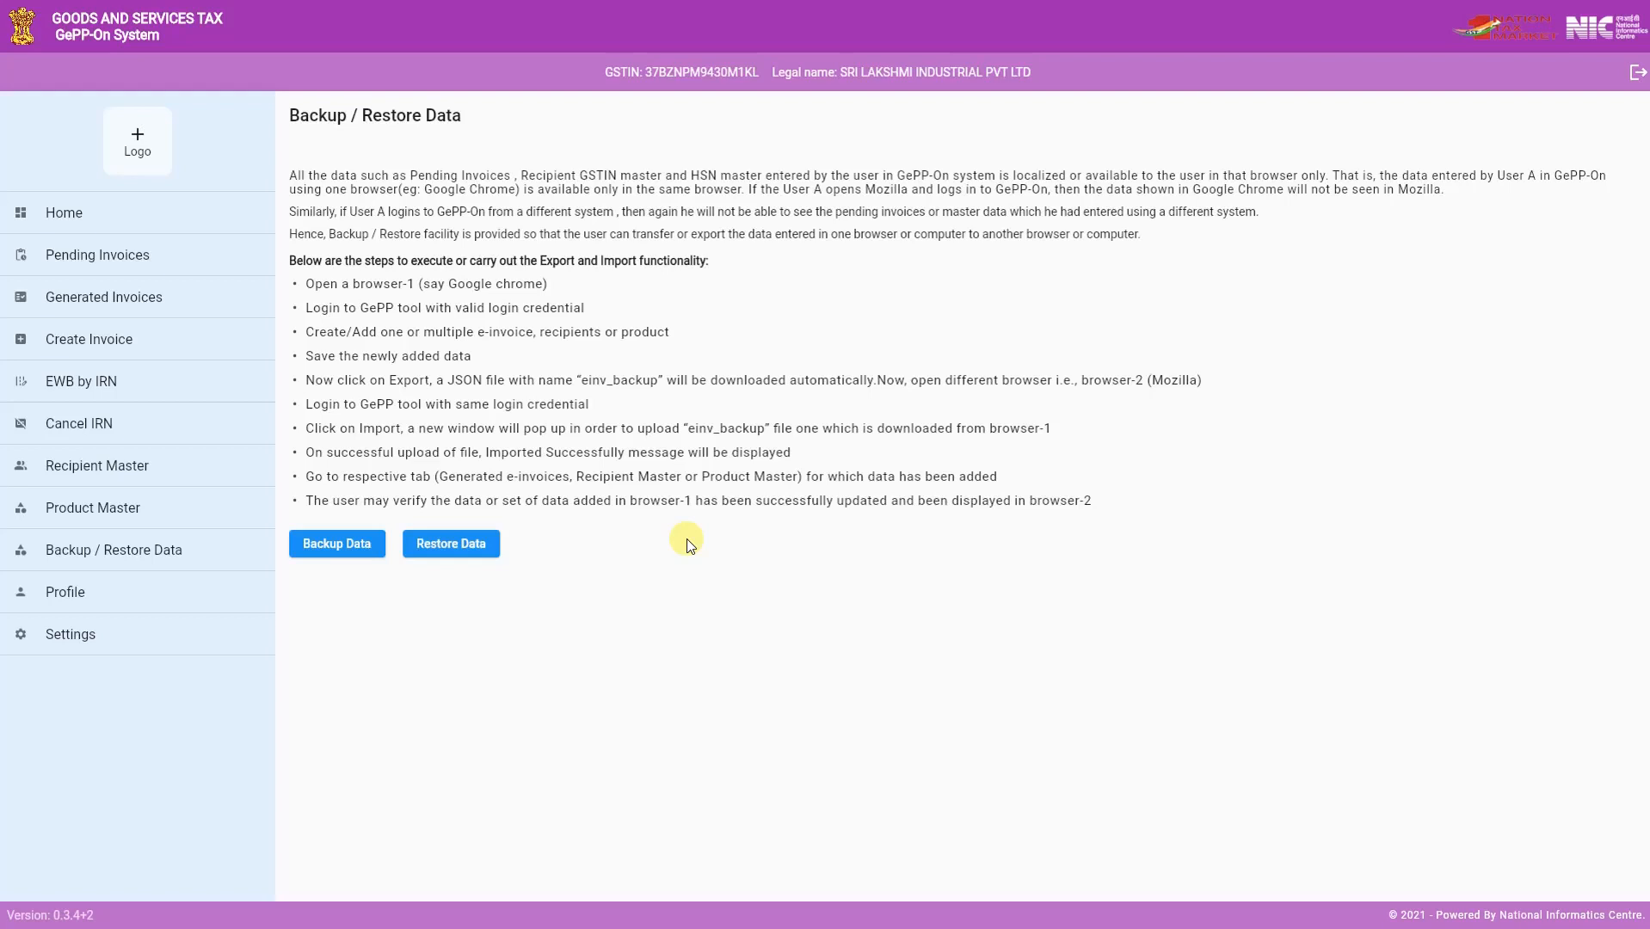
click(334, 553)
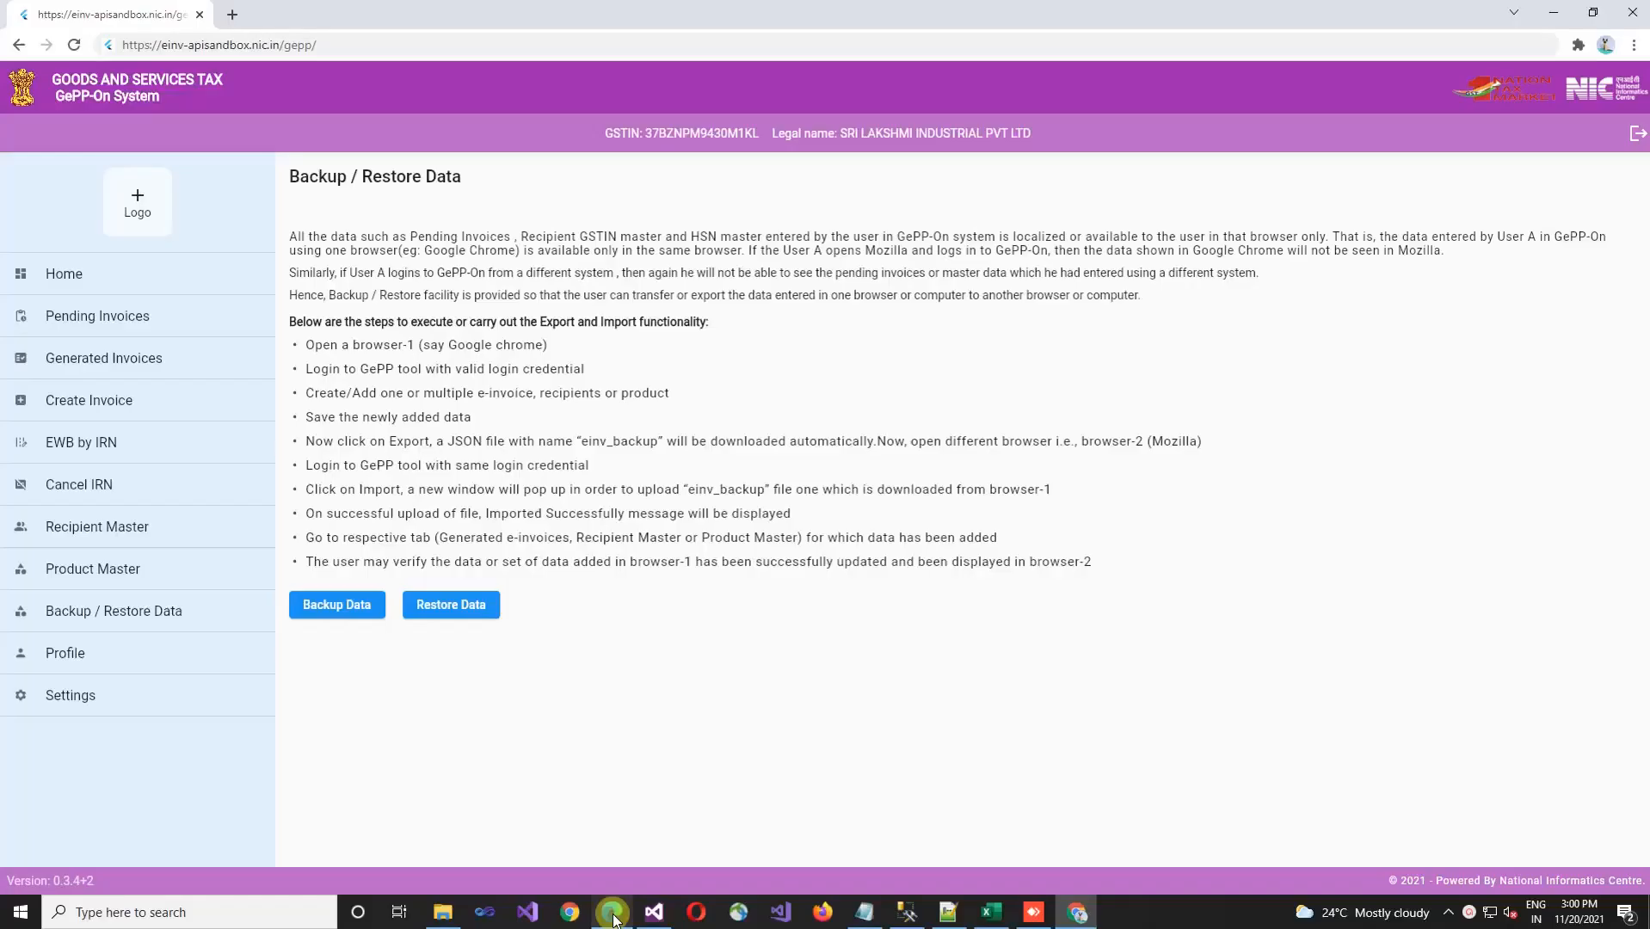
click(614, 911)
text(https://einv-apisandbox.nic.in/gepp/)
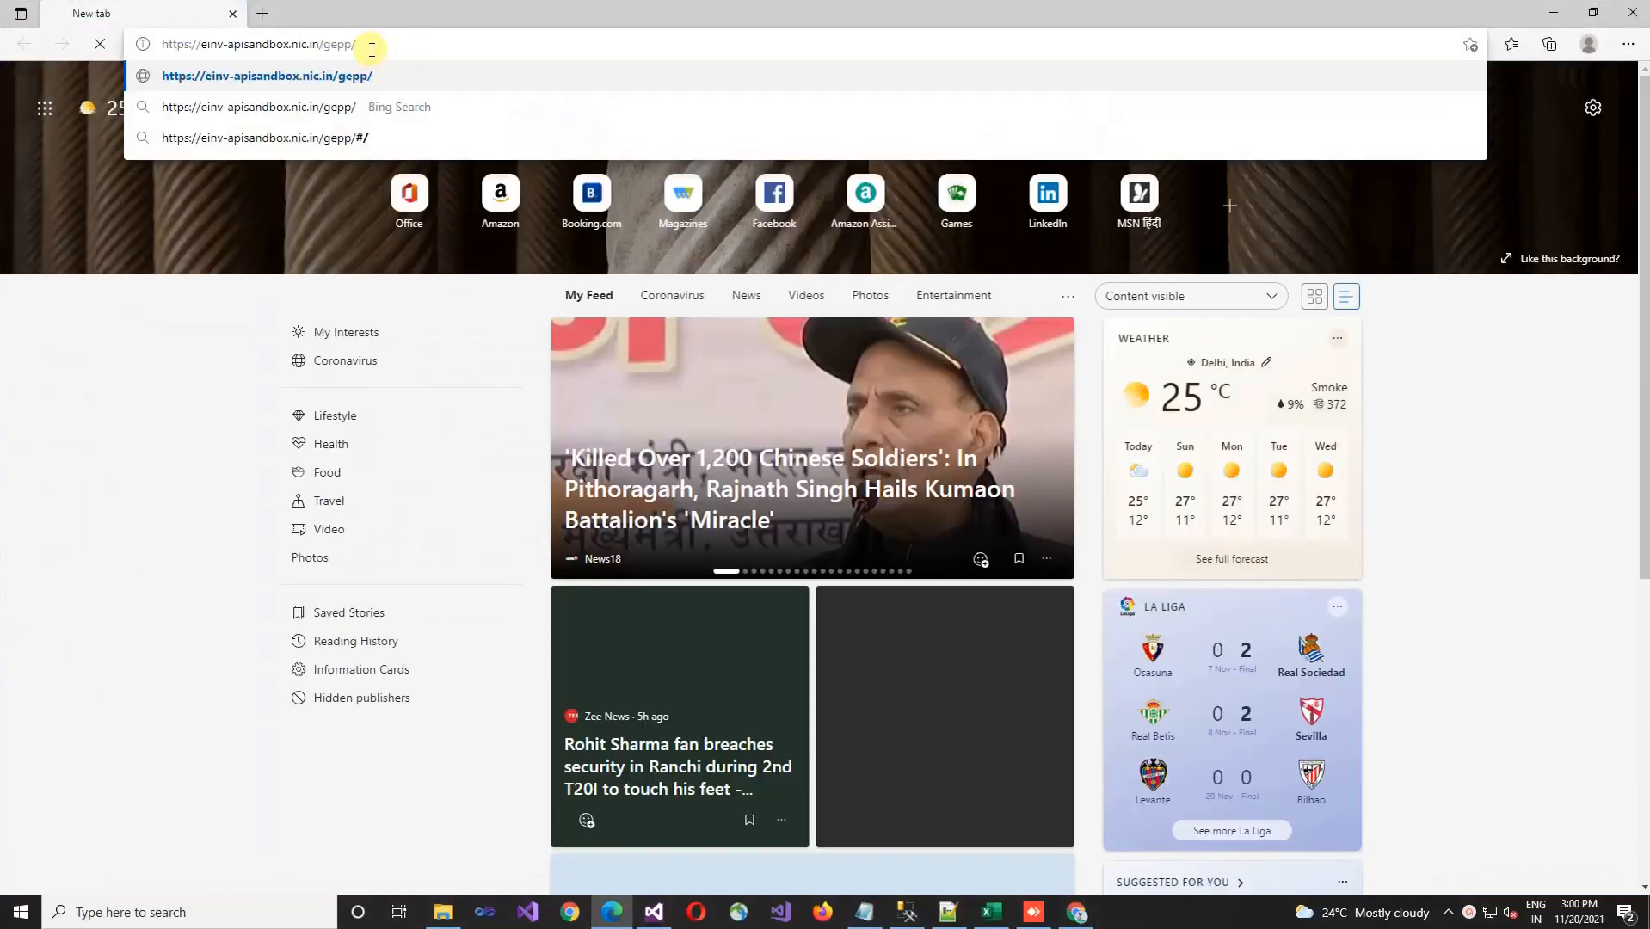
key(Return)
key(F11)
- Submit the GePP-On login with username nictest2, the account password and the displayed captcha
click(1073, 186)
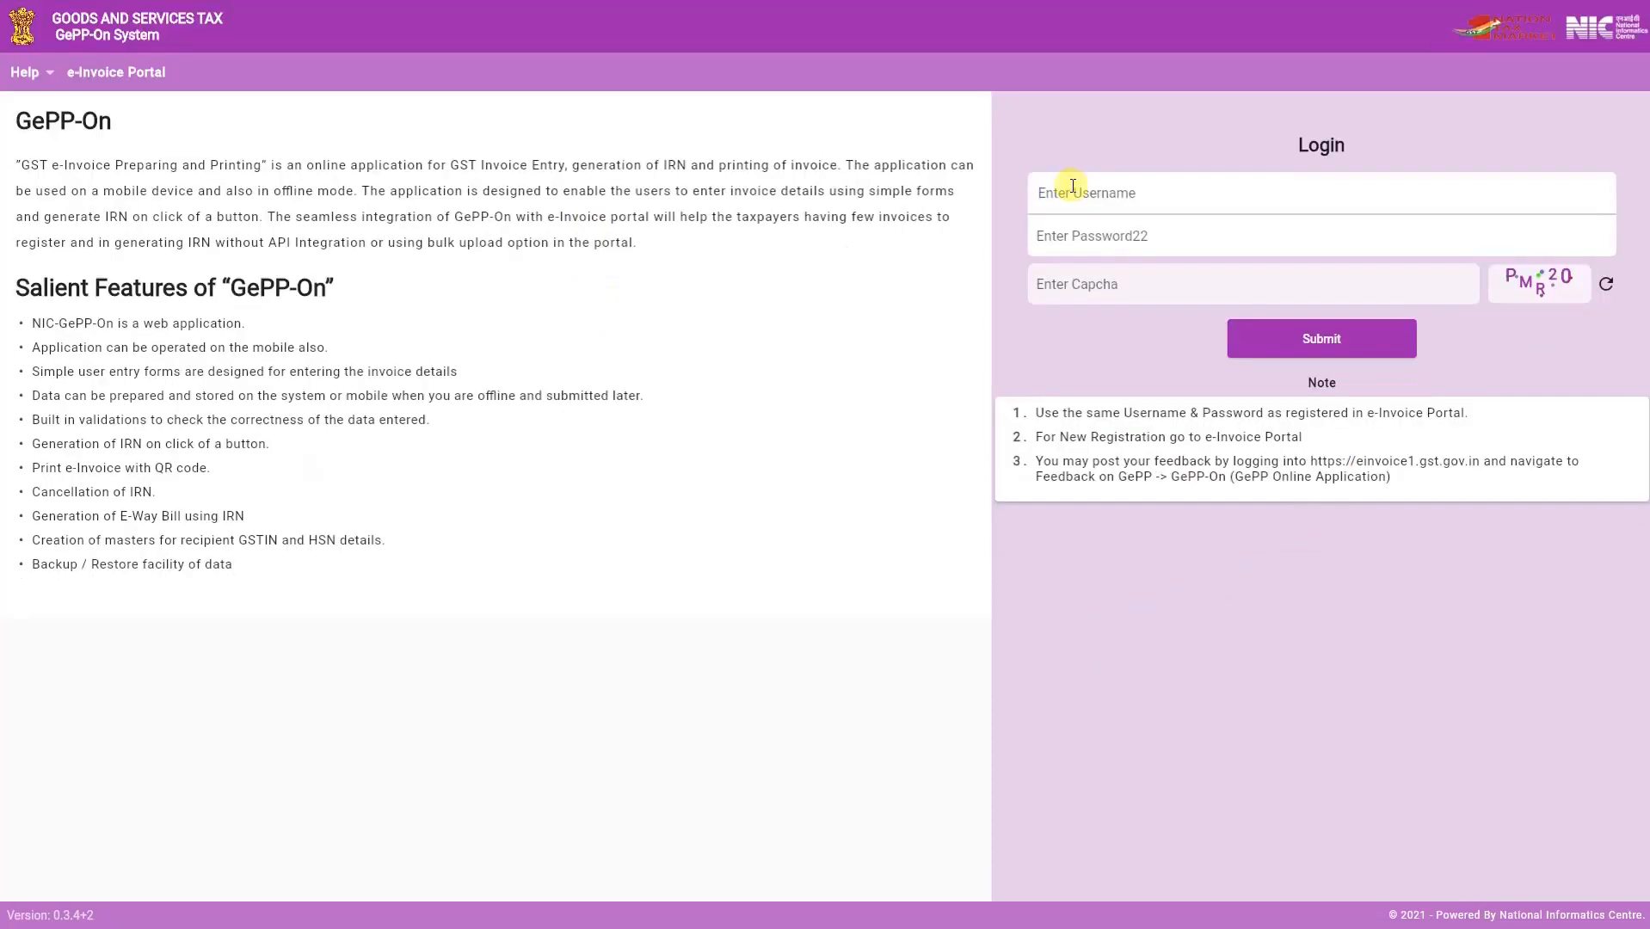
text(nictest2)
click(1070, 247)
text(••••)
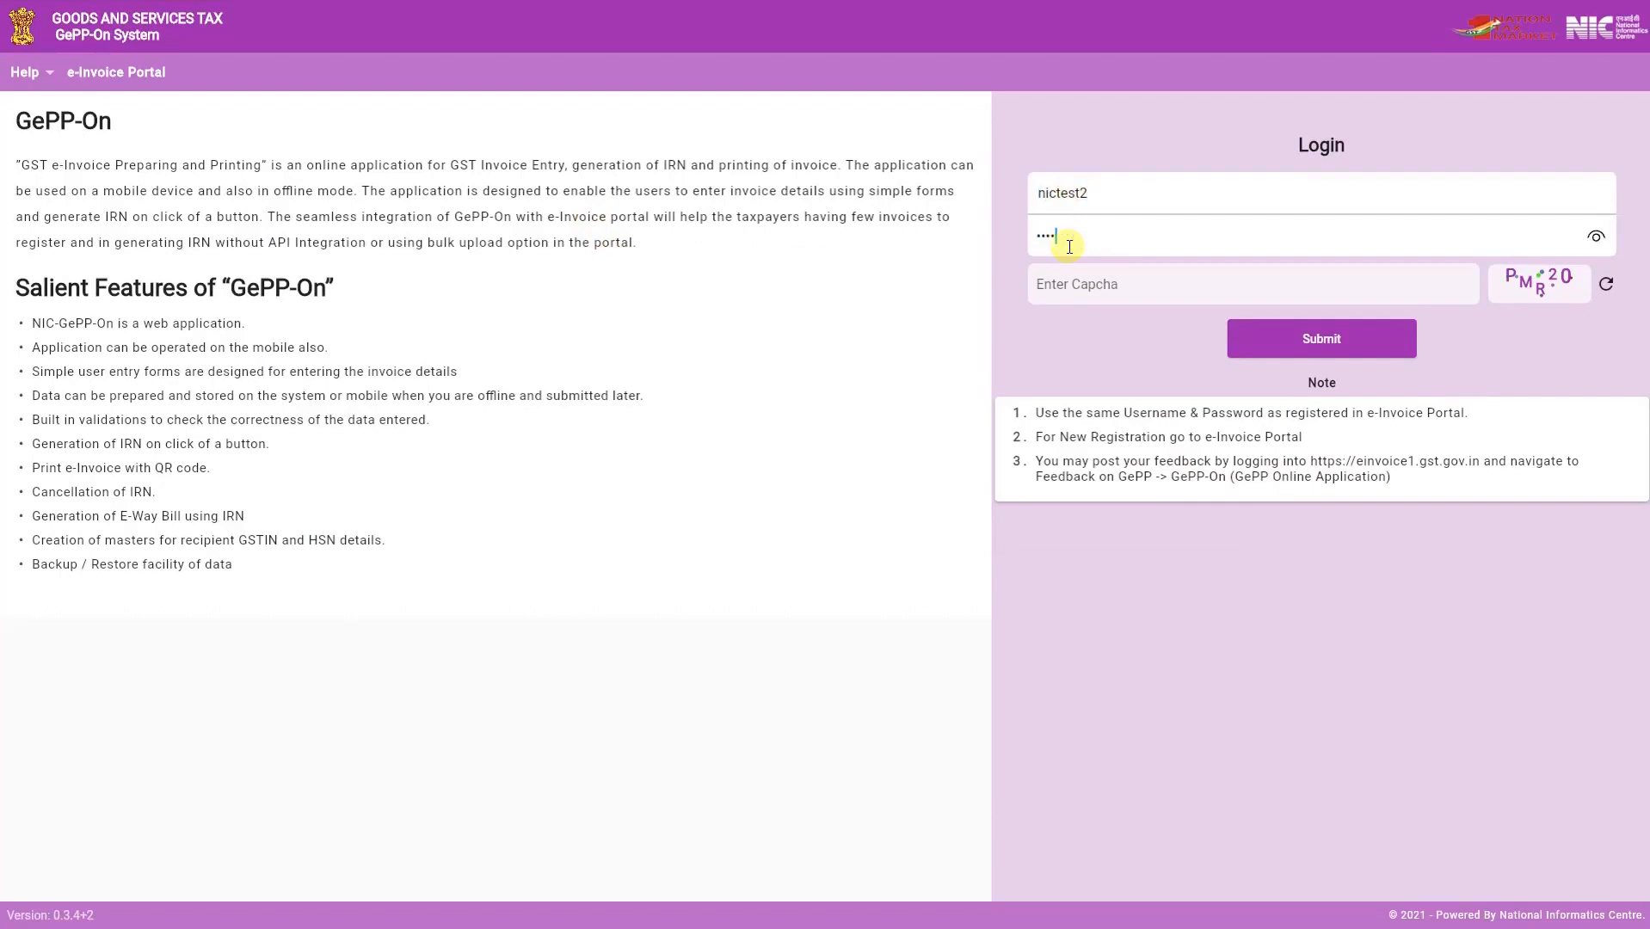
text(••••)
click(1064, 280)
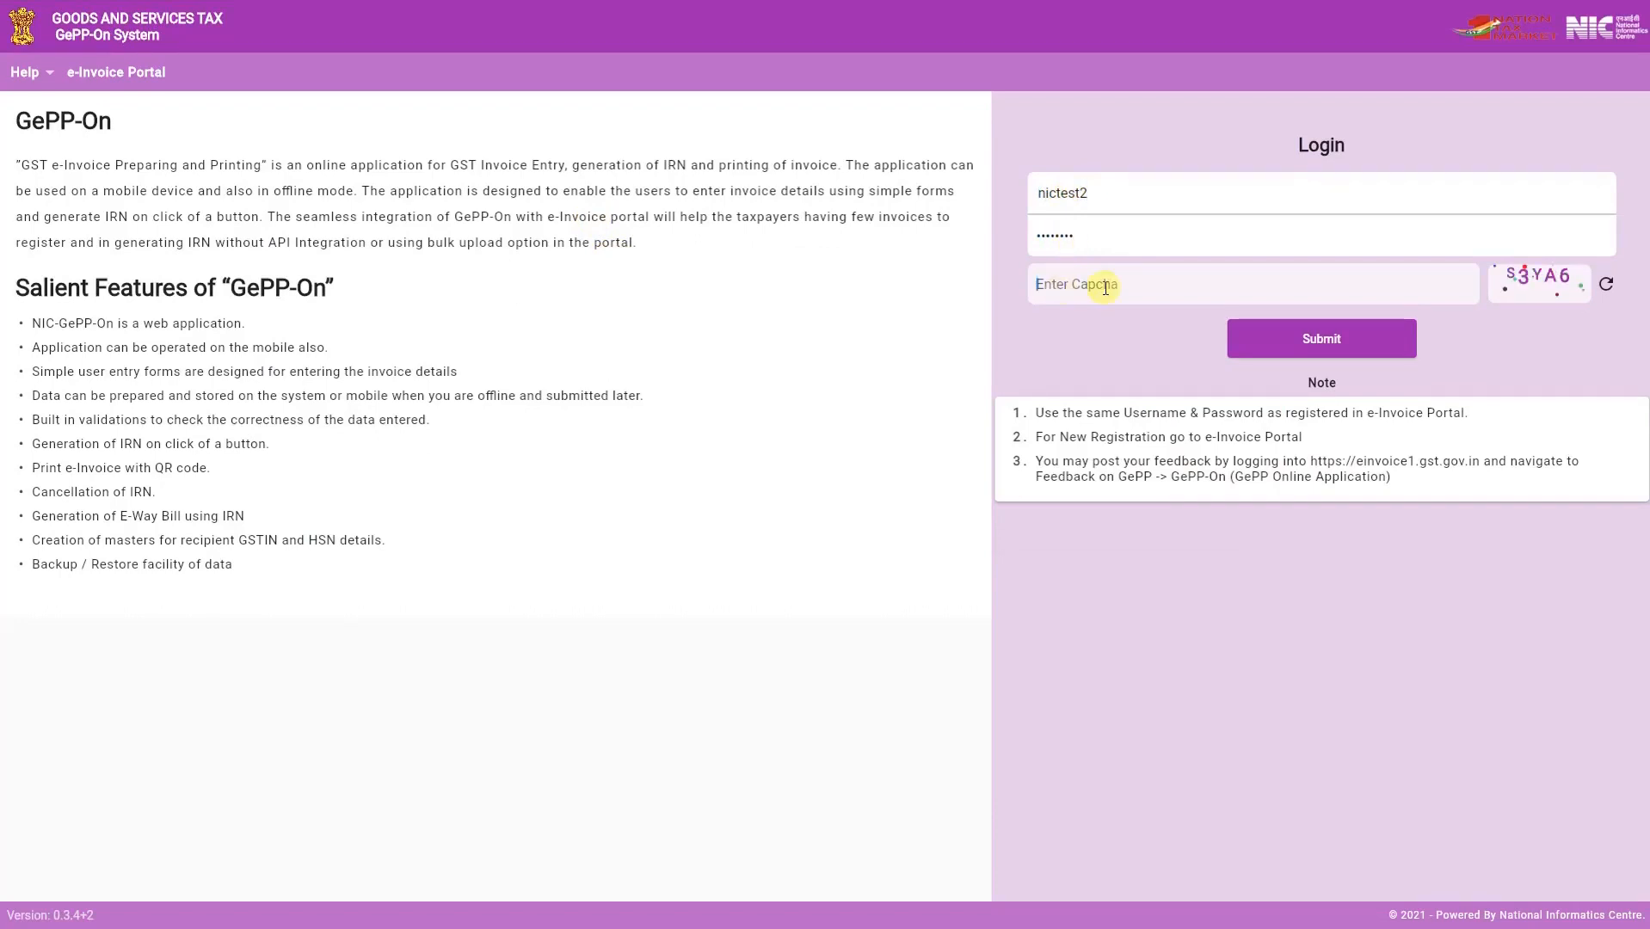
text(S3YA6)
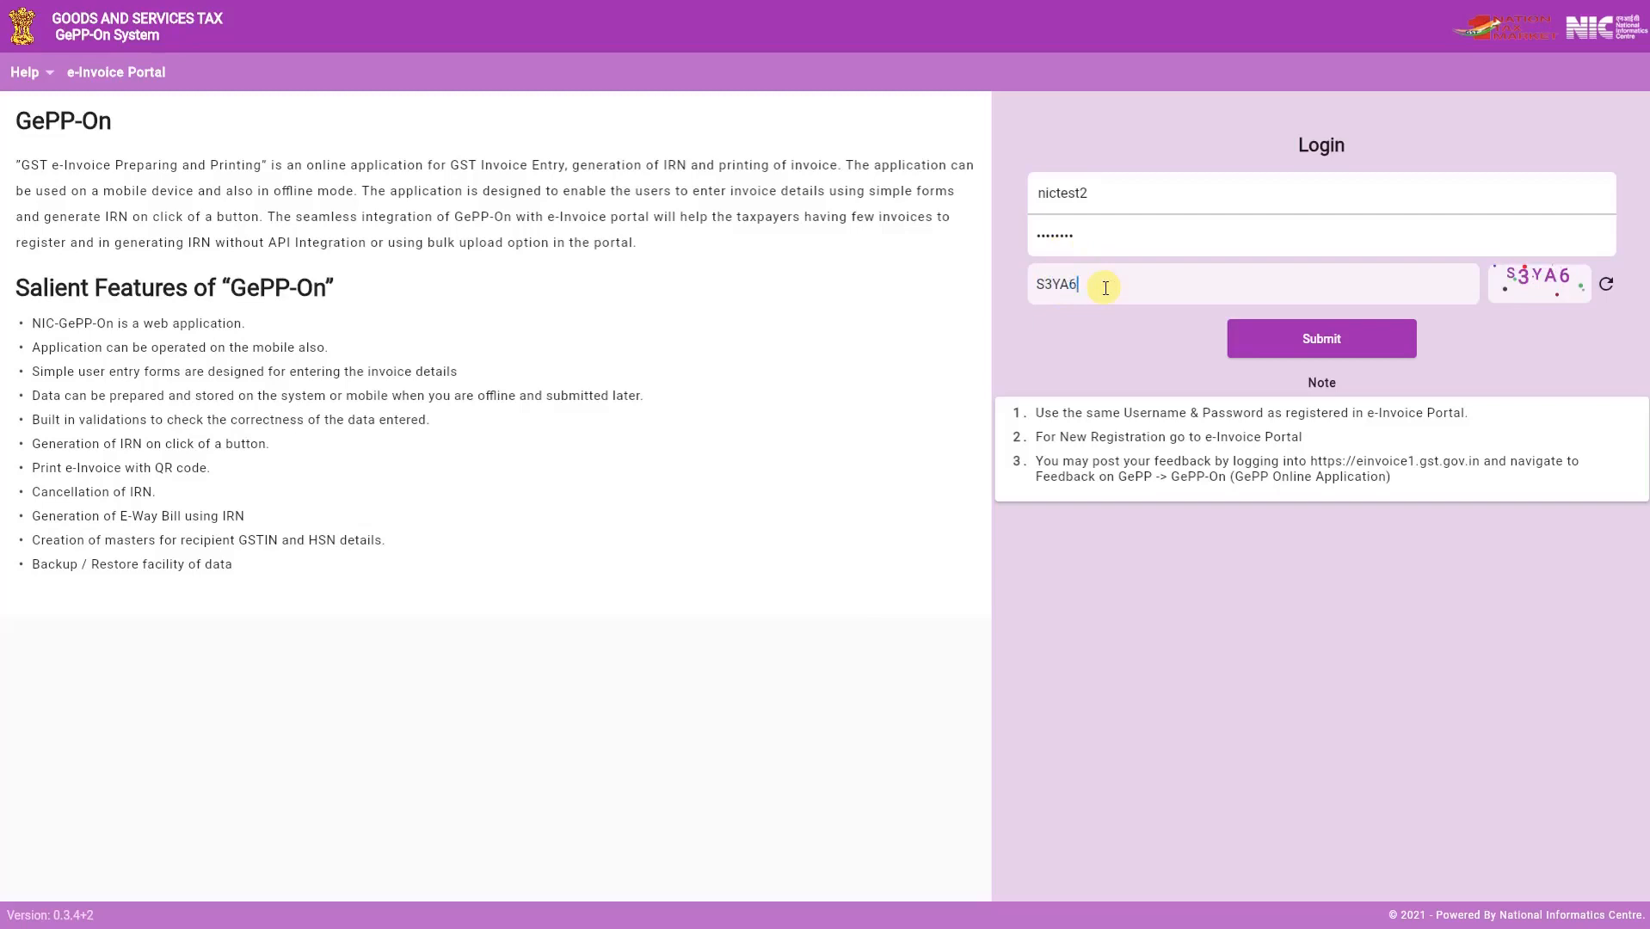
click(1358, 340)
- Enter the six-digit phone verification code to complete the login
click(1428, 512)
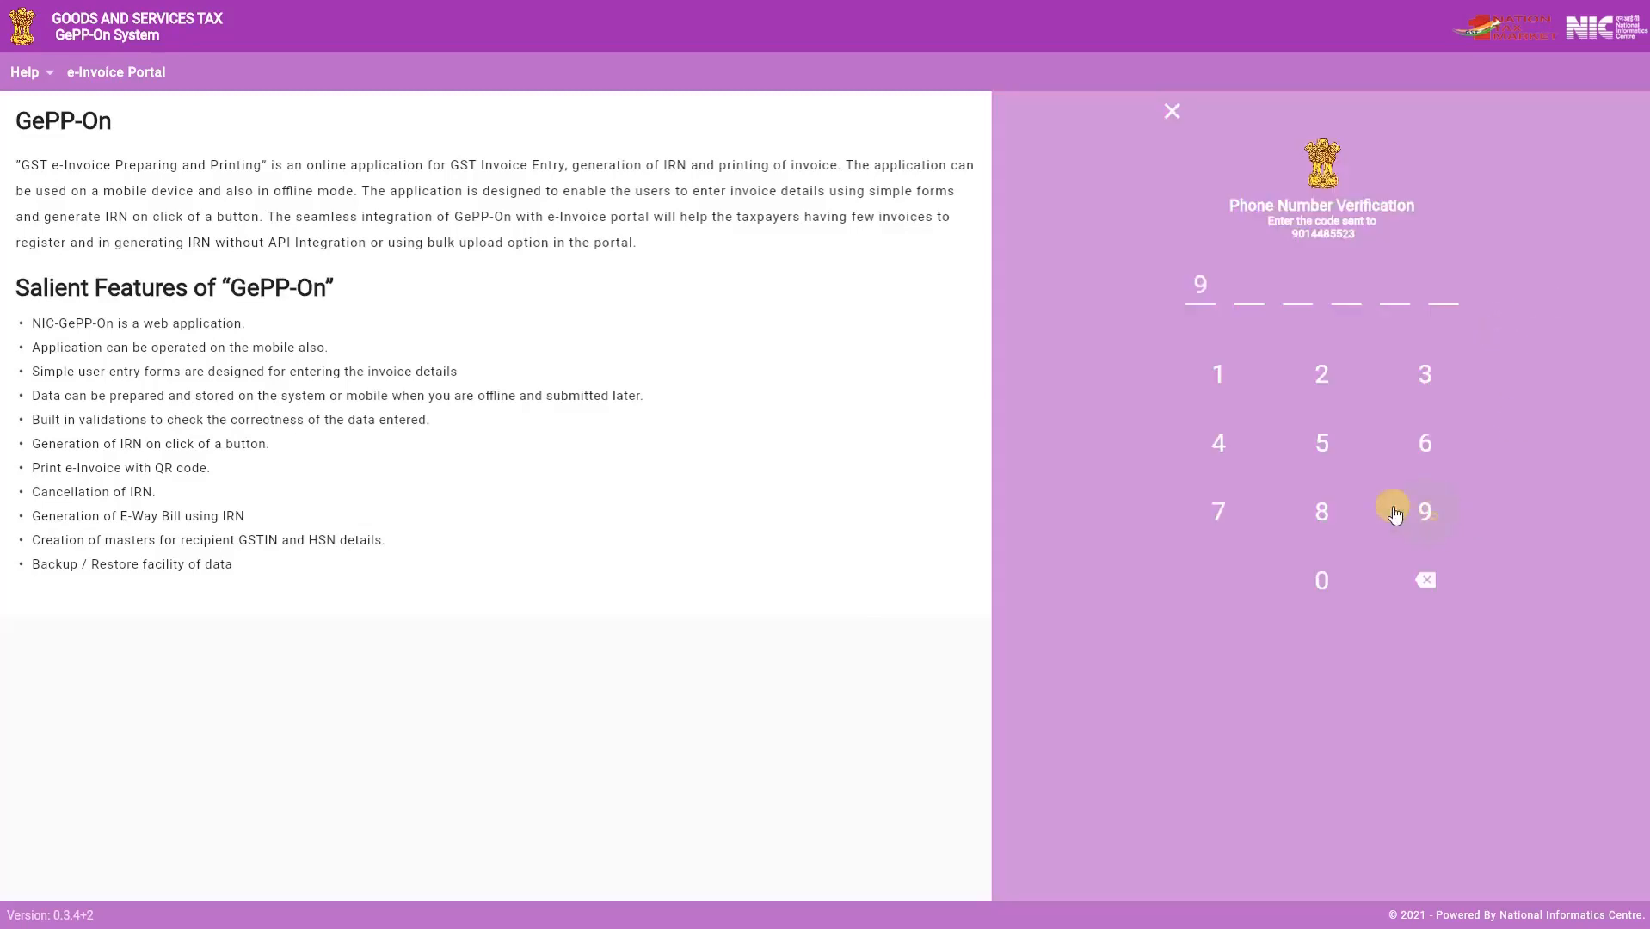
click(1224, 443)
click(1229, 446)
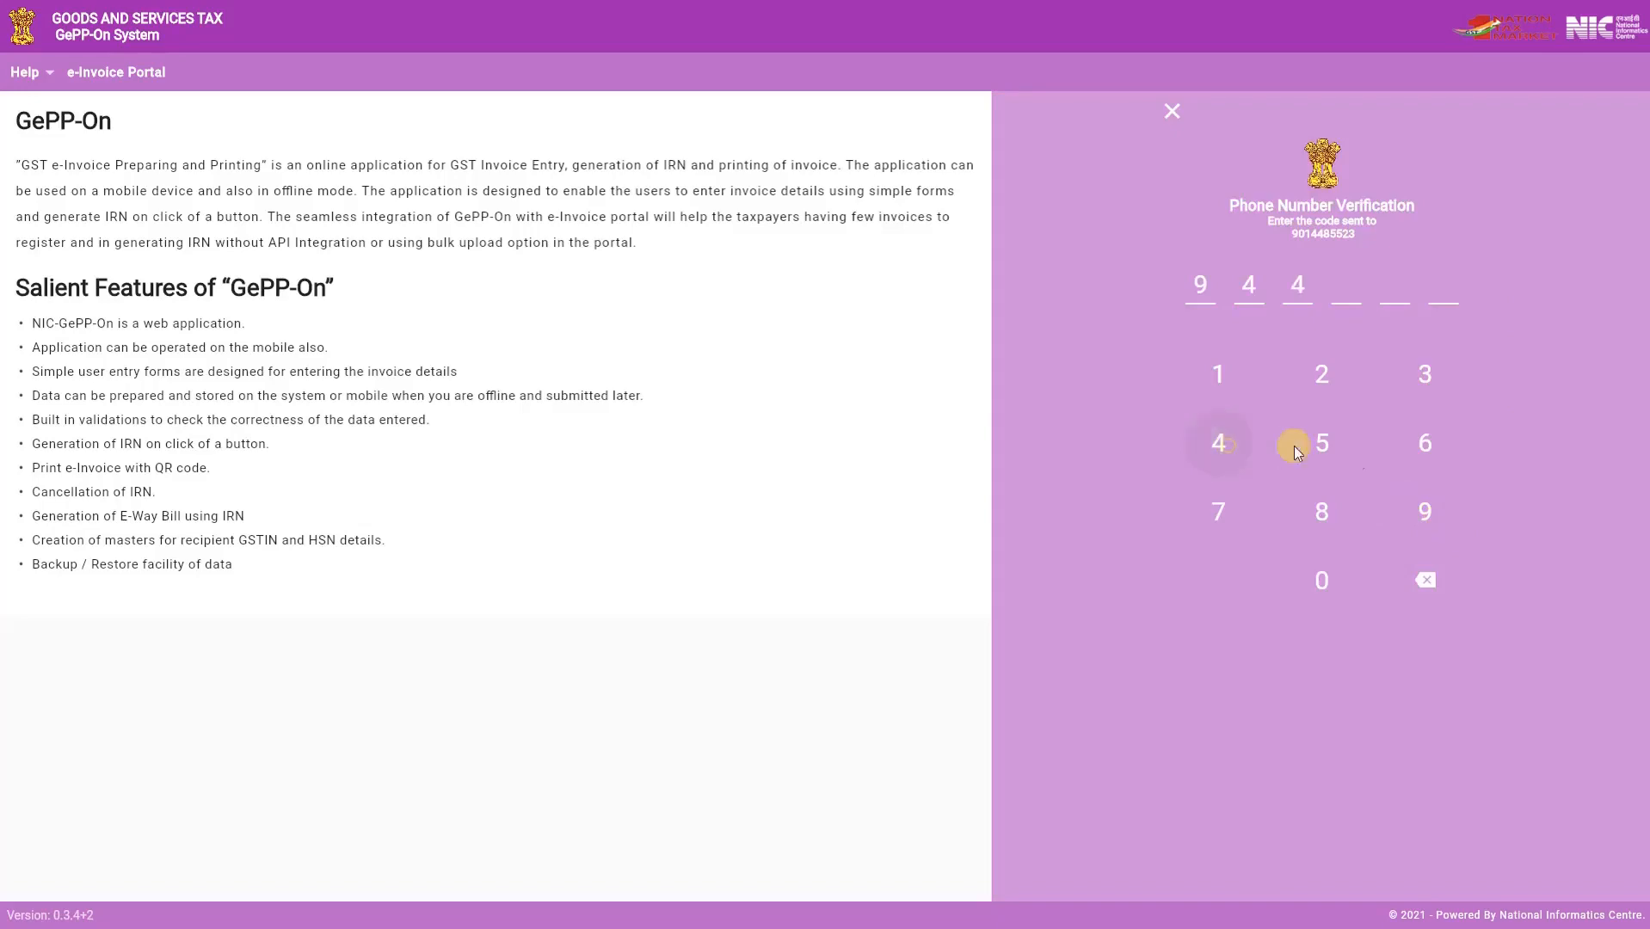
click(1431, 445)
click(1431, 445)
click(1425, 379)
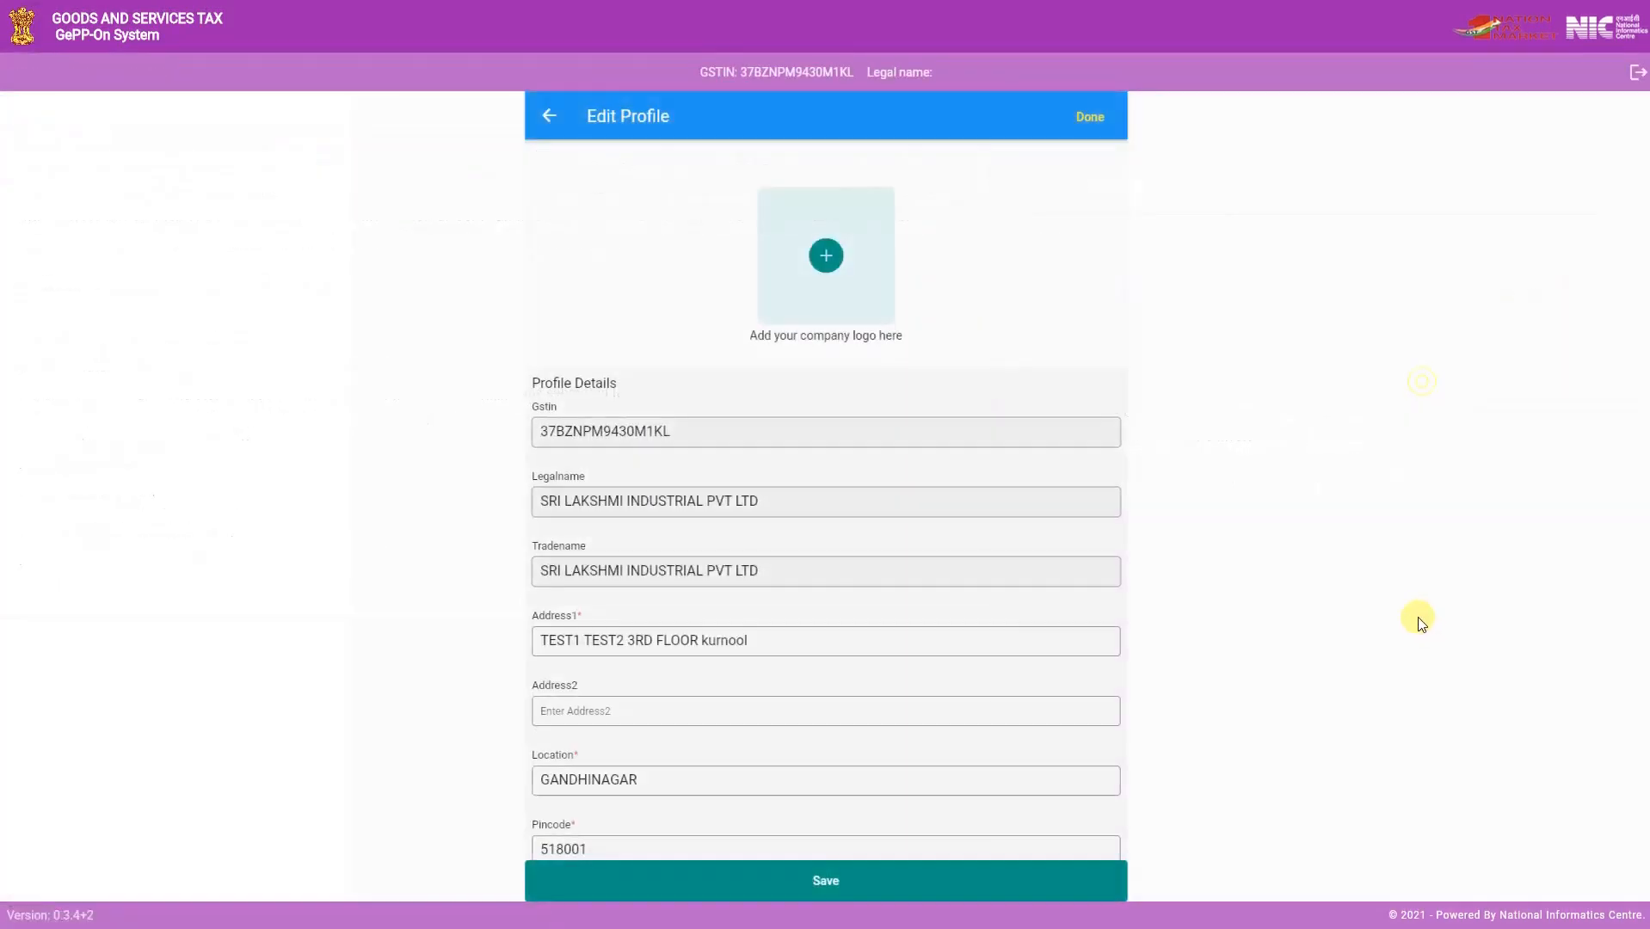
- Save the company profile as filled in and restore the GePP-On data from the backup file einv_backup (3) in Downloads
click(869, 886)
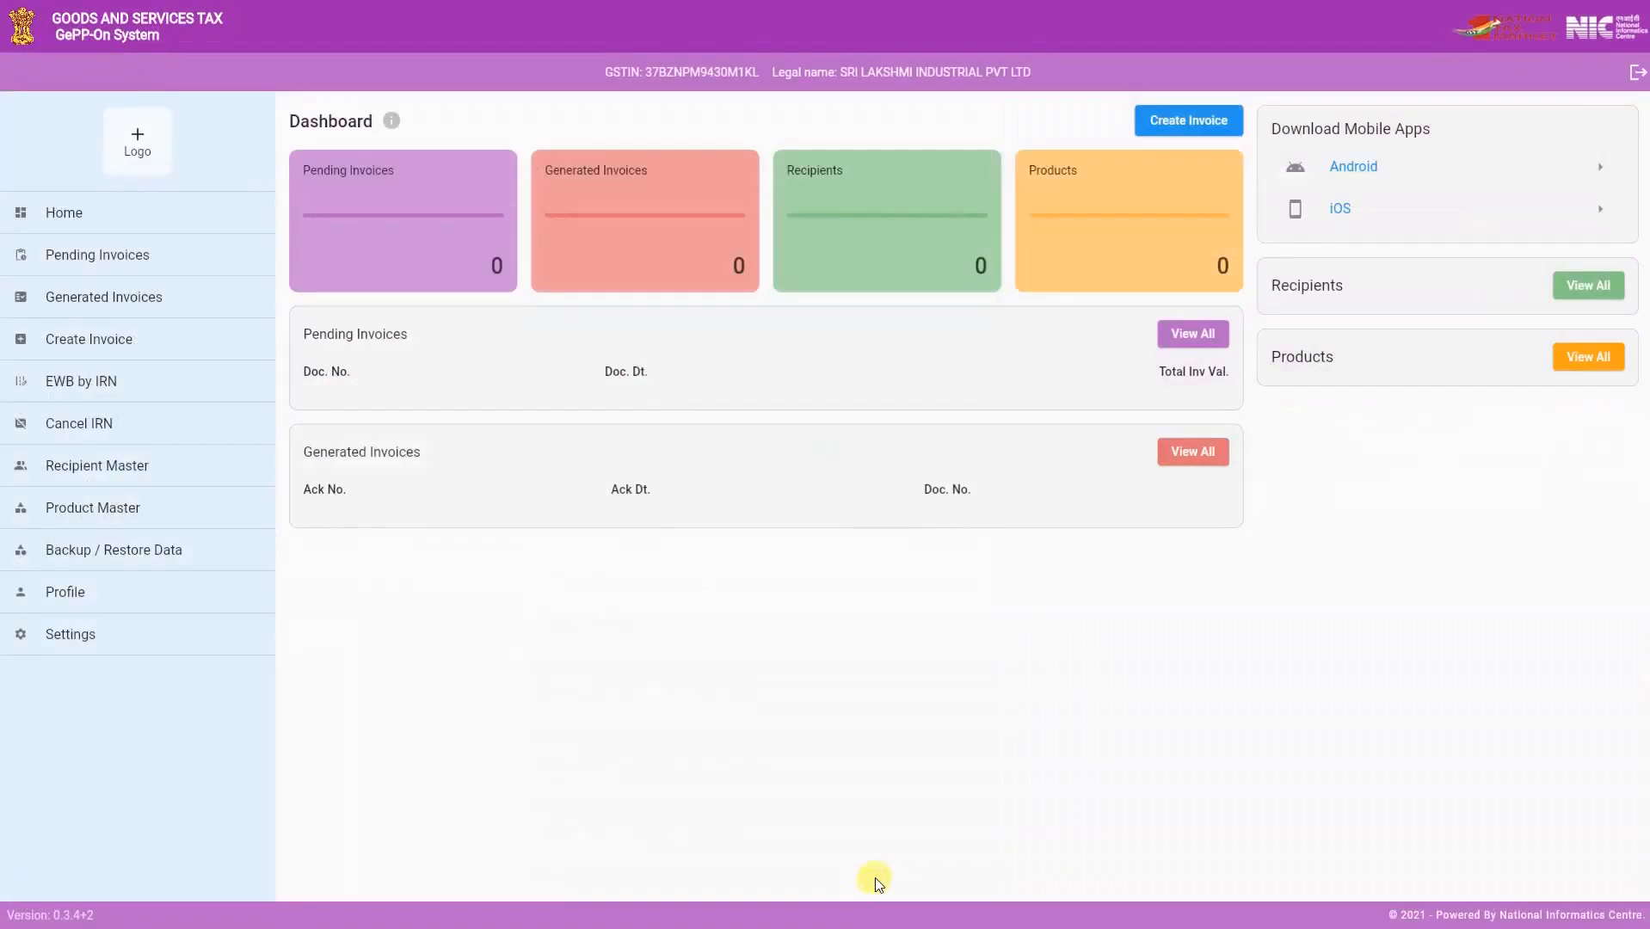
click(213, 568)
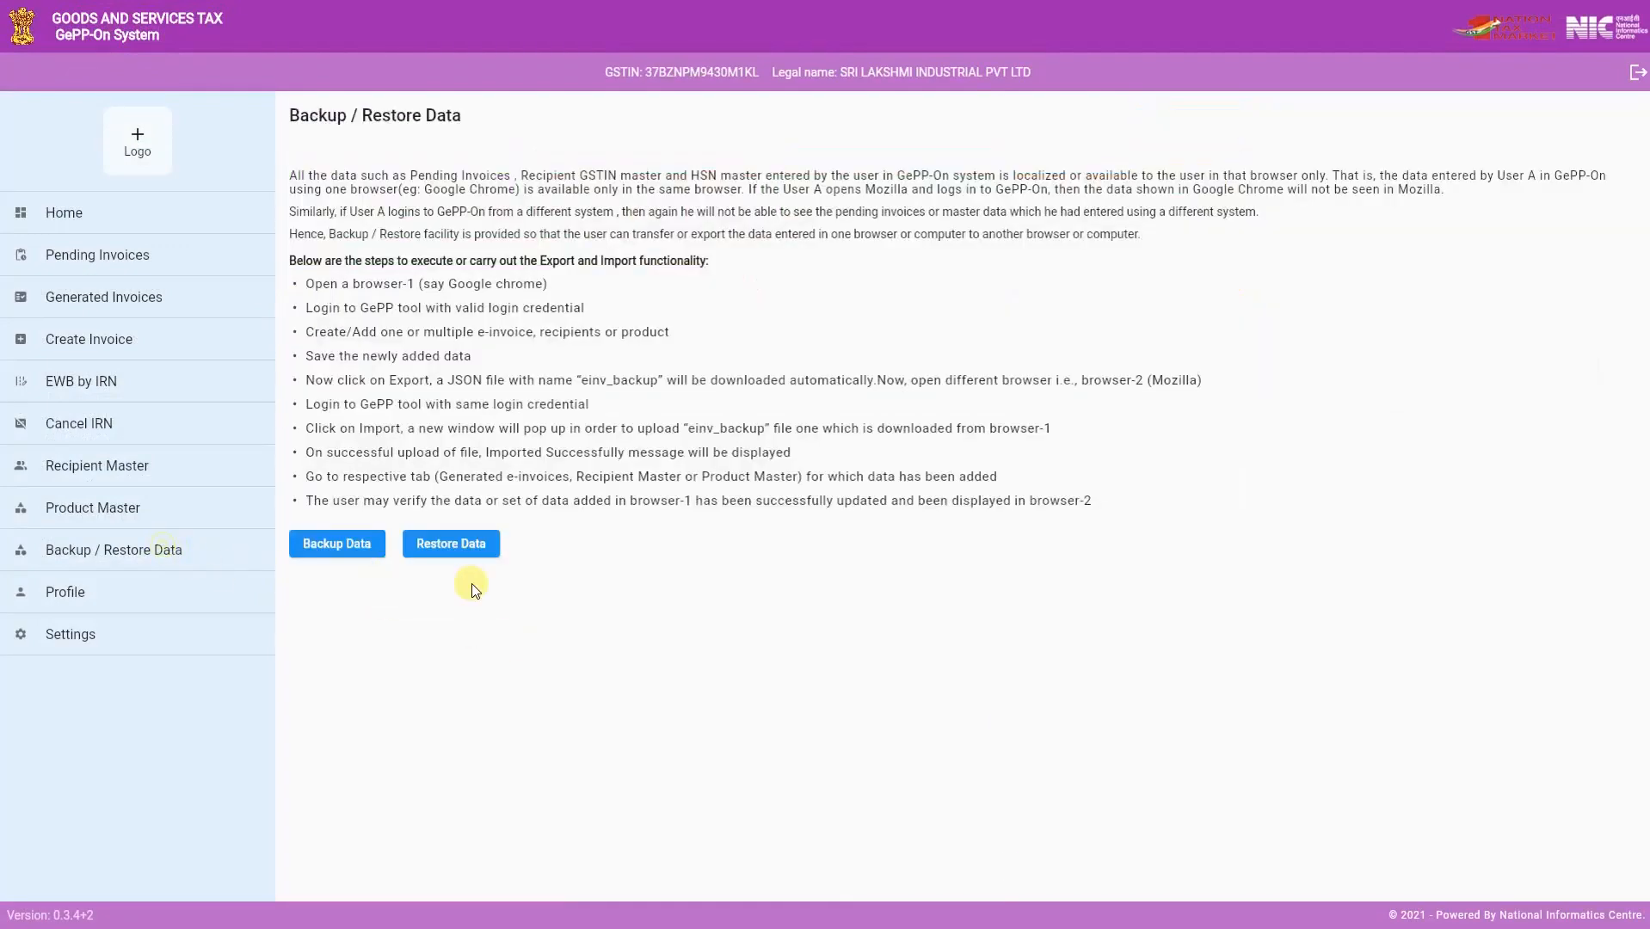
click(466, 555)
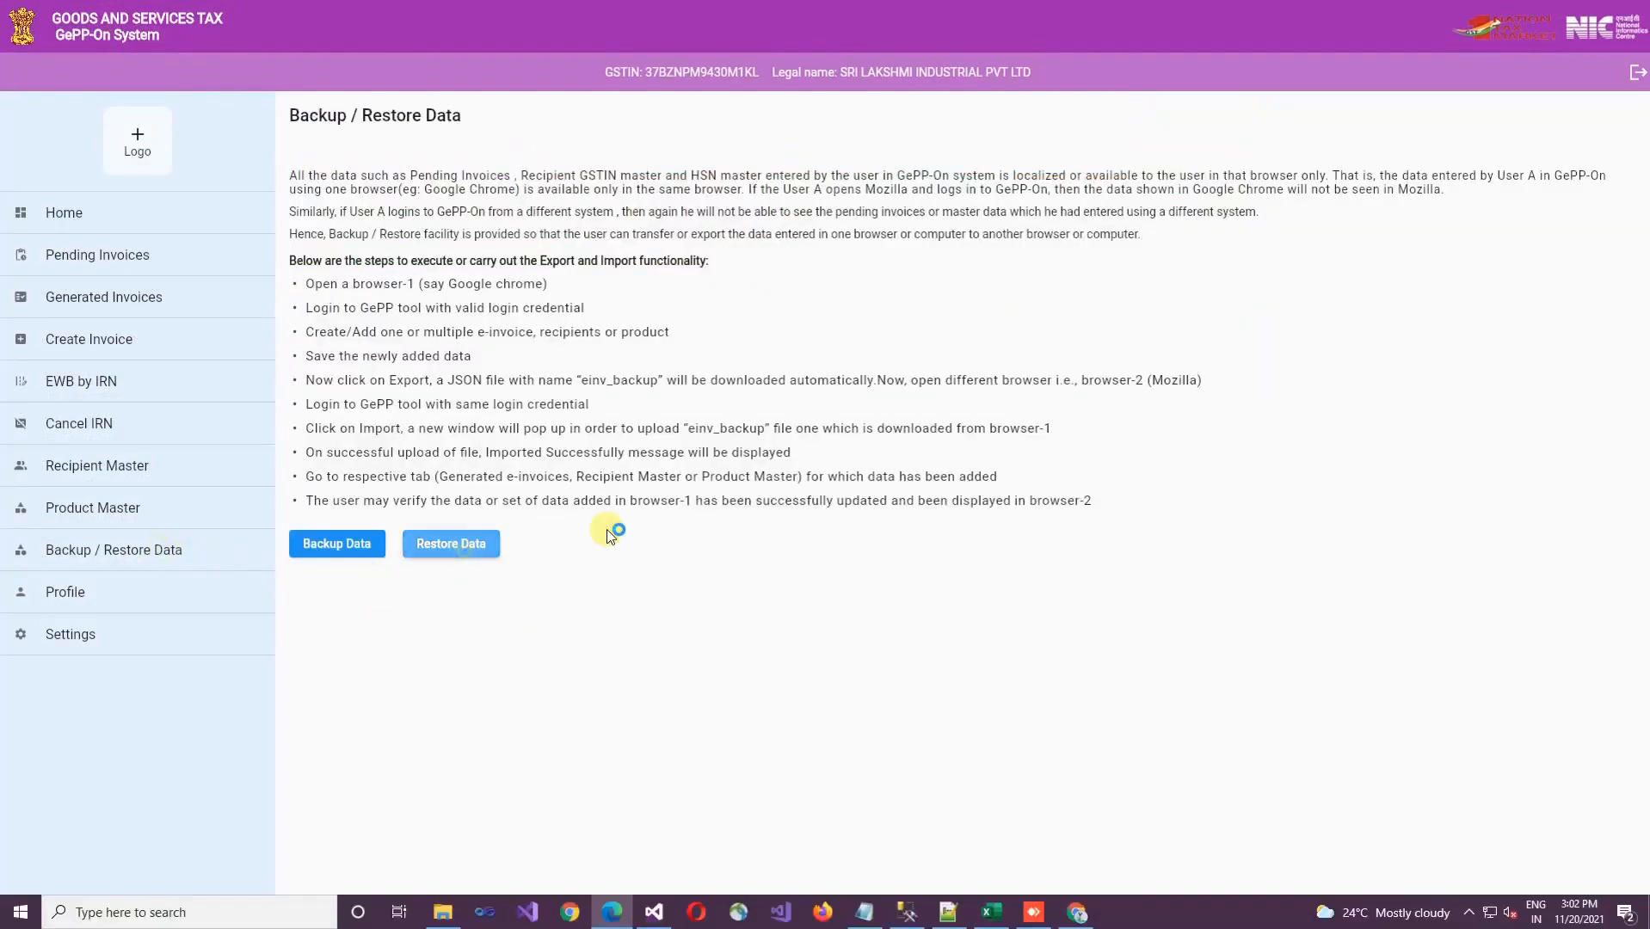
click(218, 152)
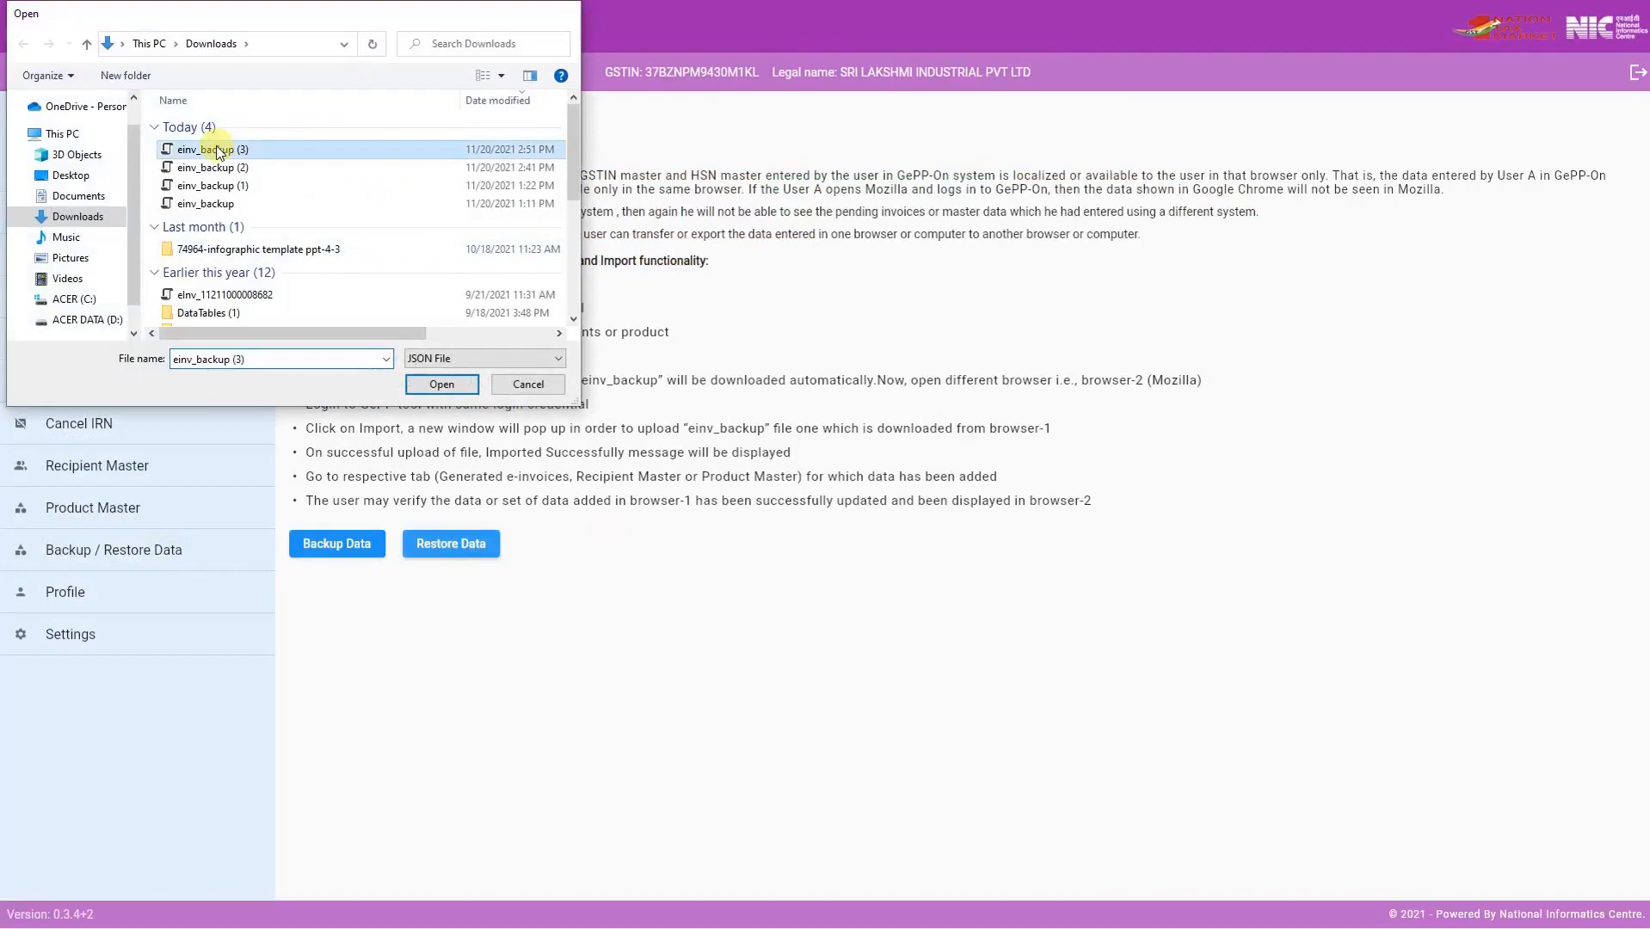
double_click(218, 152)
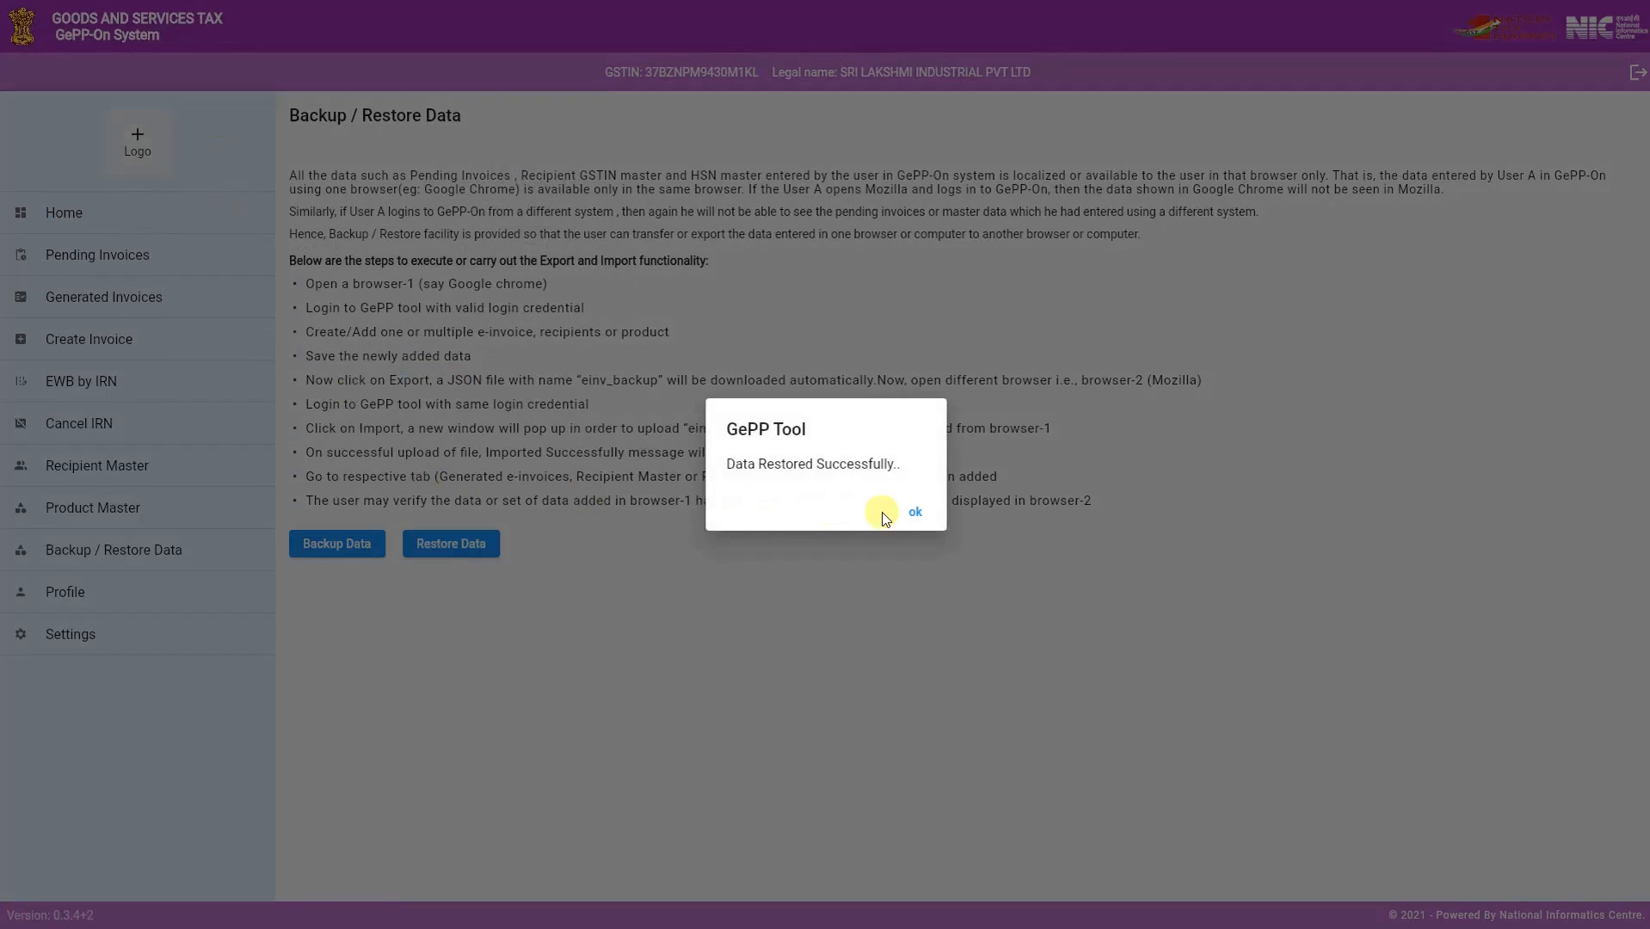
click(916, 512)
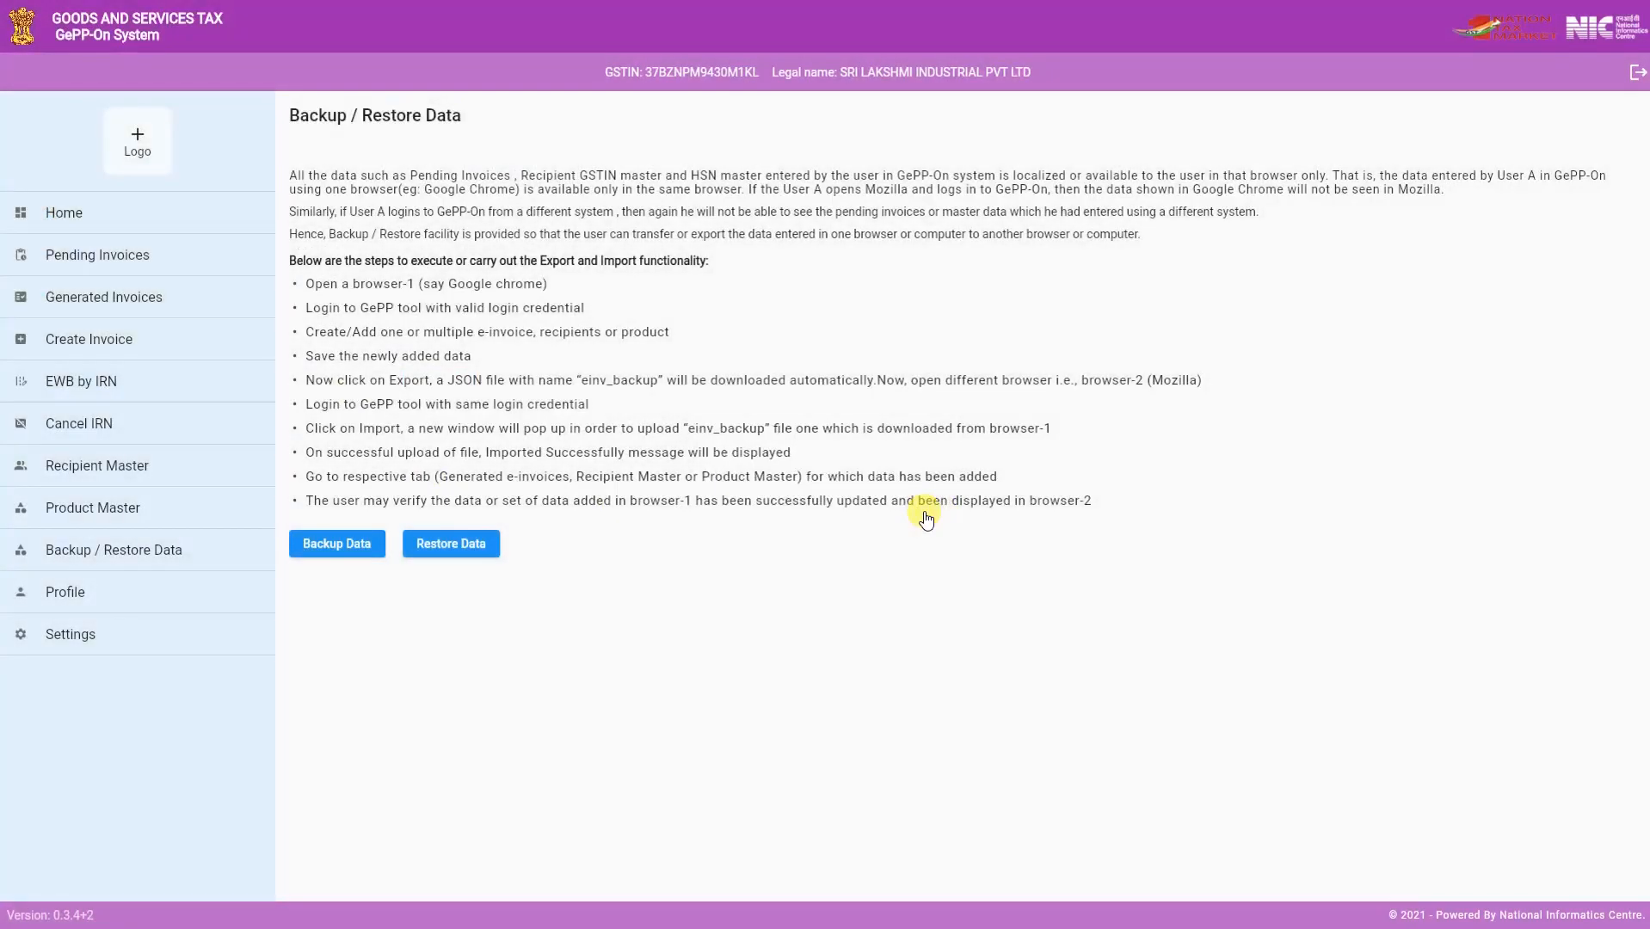